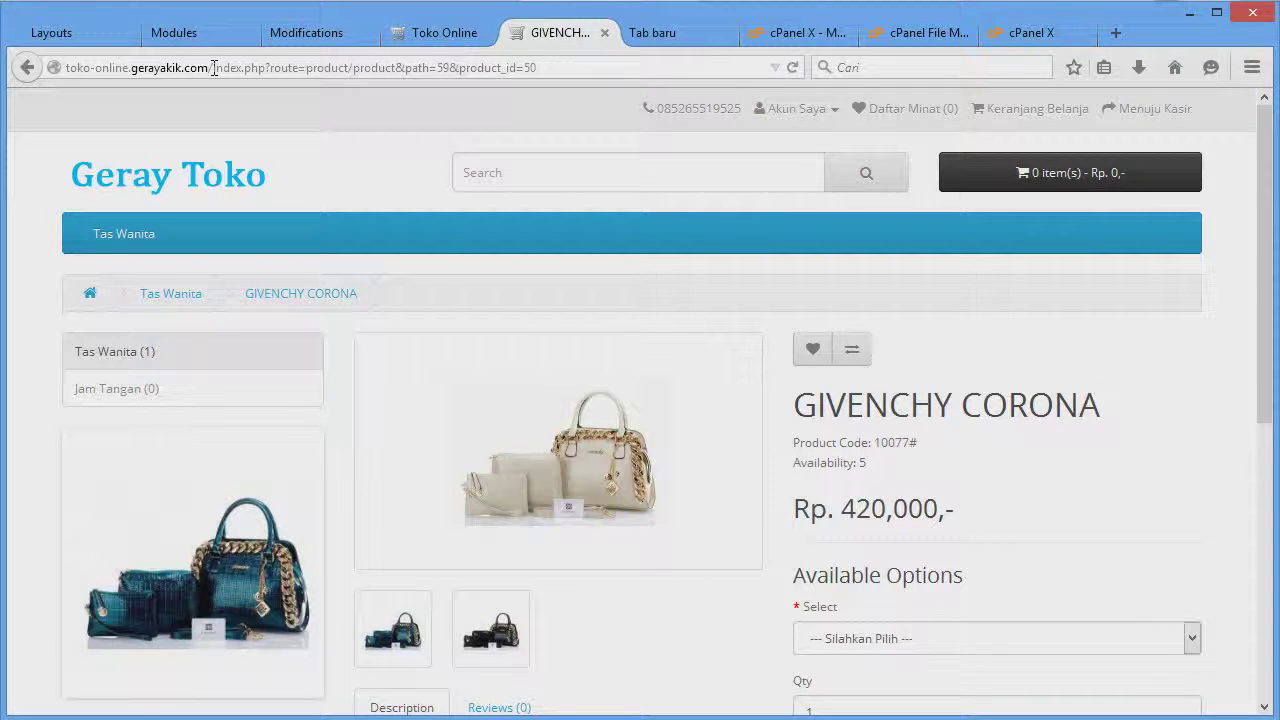
# - Examine the part of the GIVENCHY CORONA product page's web address that follows the domain name
pyautogui.click(213, 67)
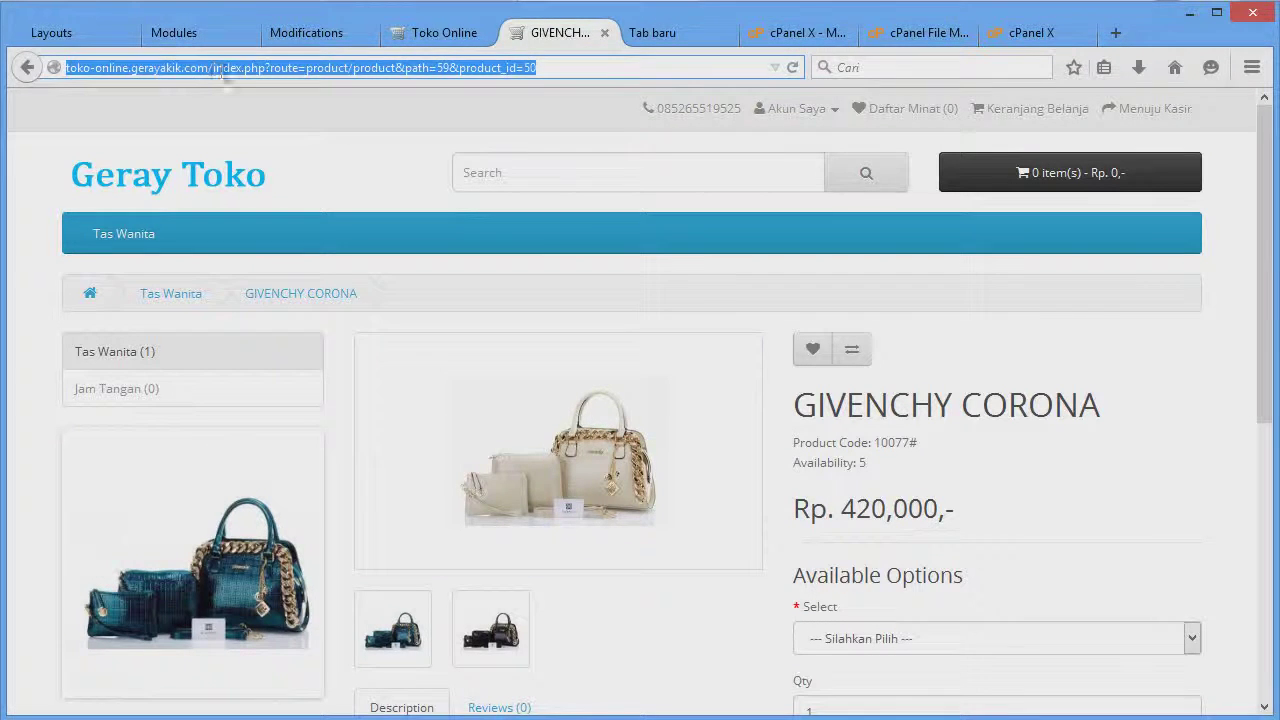
pyautogui.click(323, 91)
pyautogui.moveTo(210, 67); pyautogui.dragTo(531, 100)
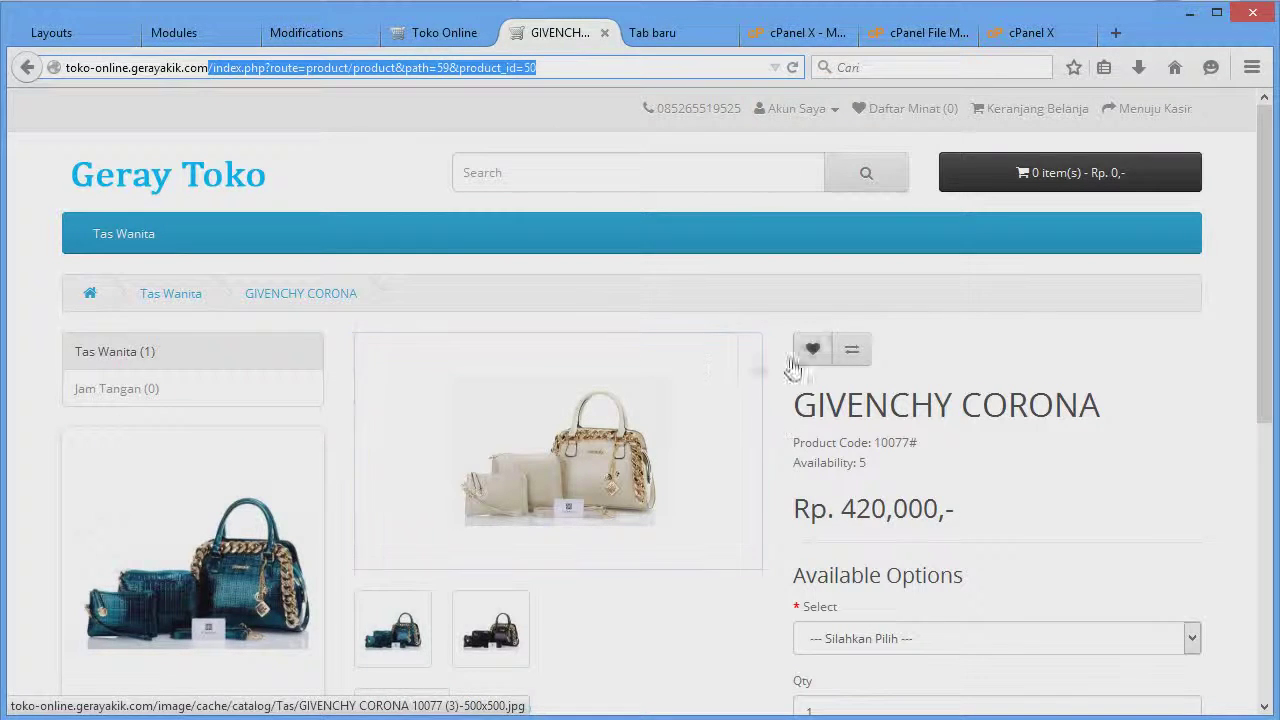
pyautogui.click(246, 67)
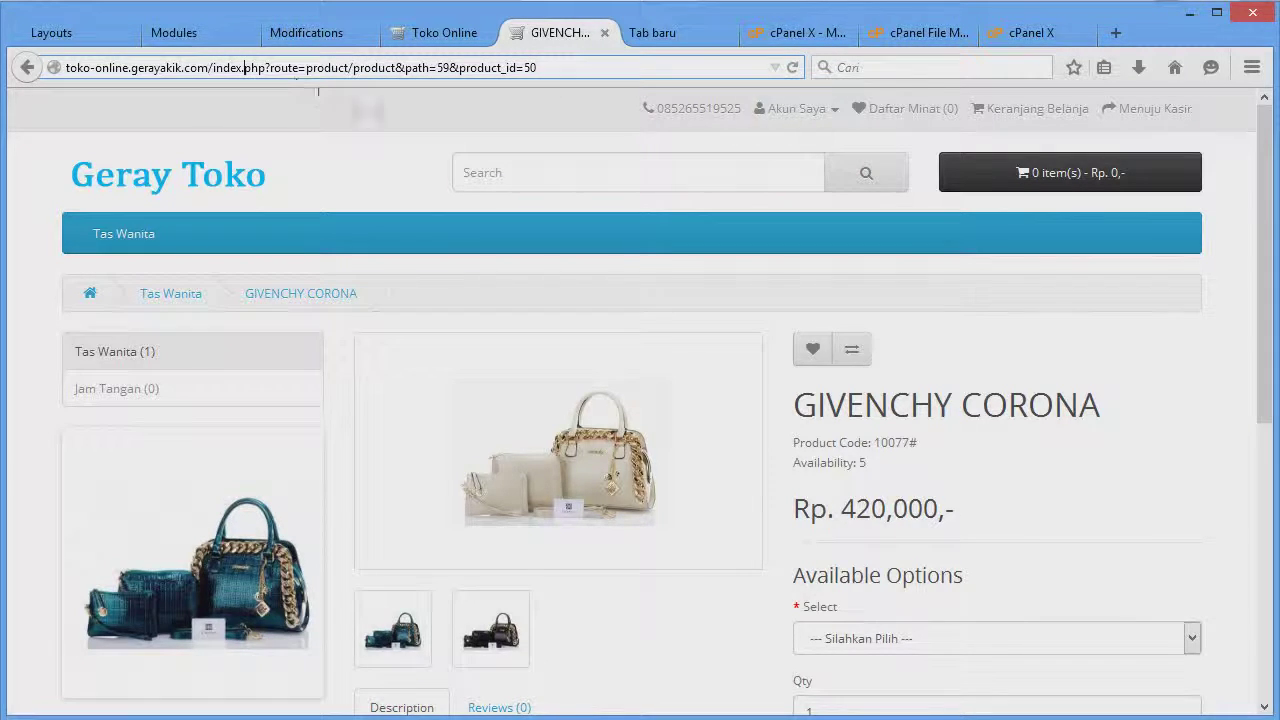
# - Open the default store's server settings in the OpenCart admin
pyautogui.click(79, 31)
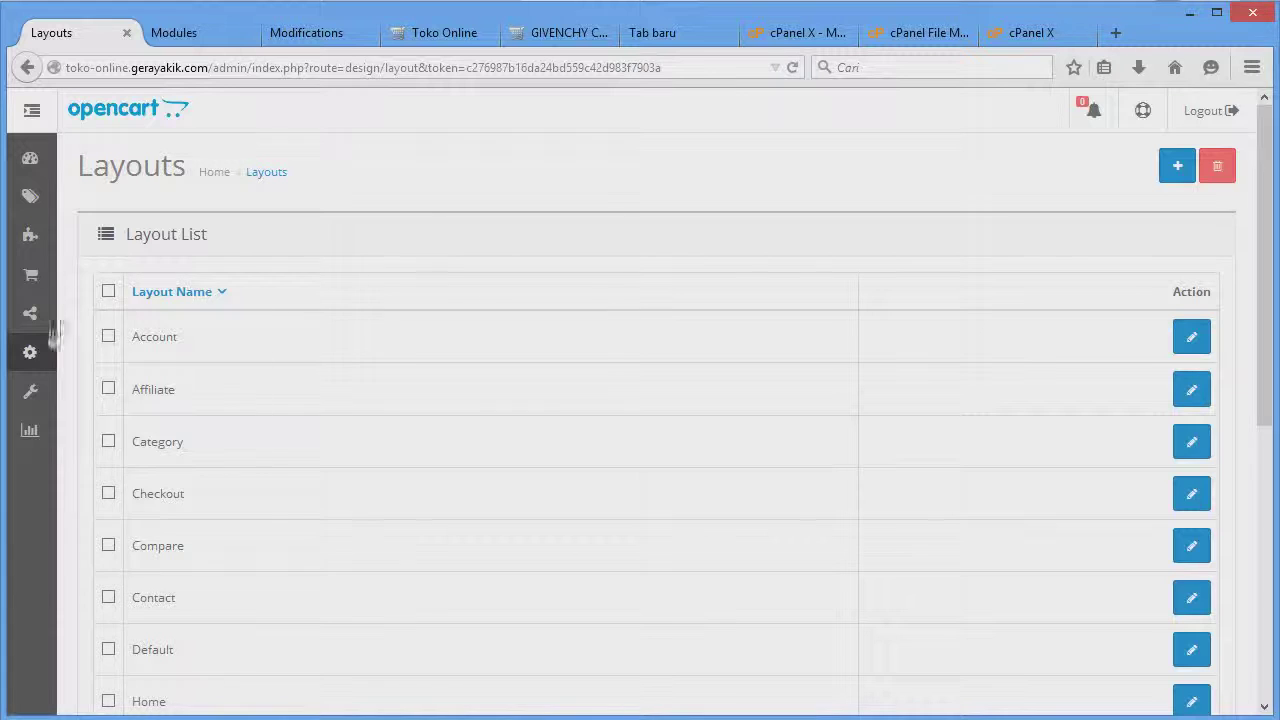
pyautogui.moveTo(45, 352)
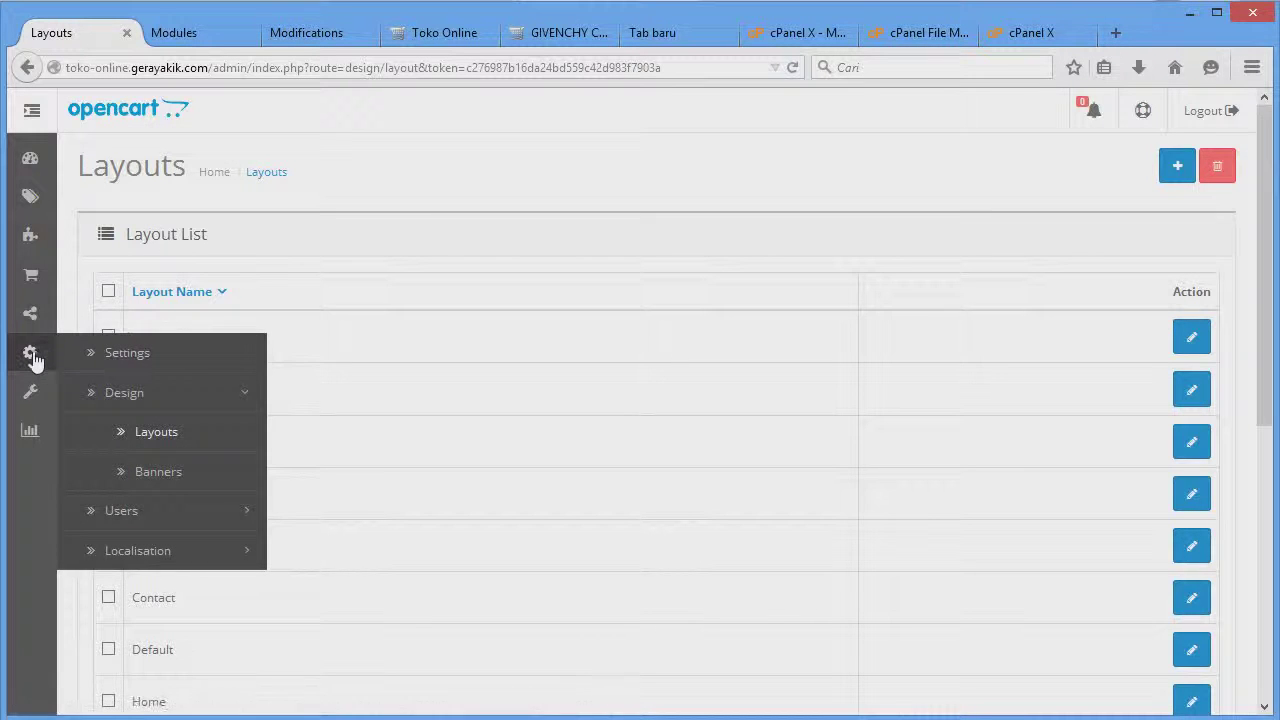
pyautogui.click(131, 353)
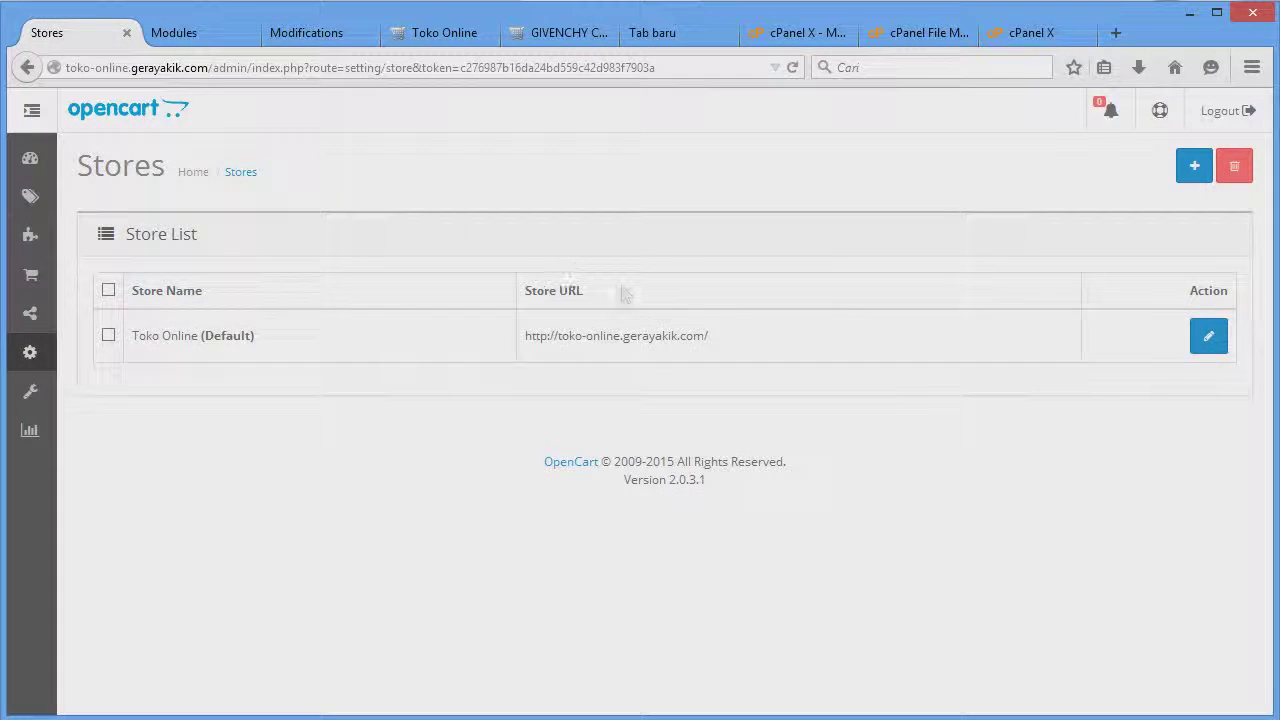
pyautogui.click(1211, 340)
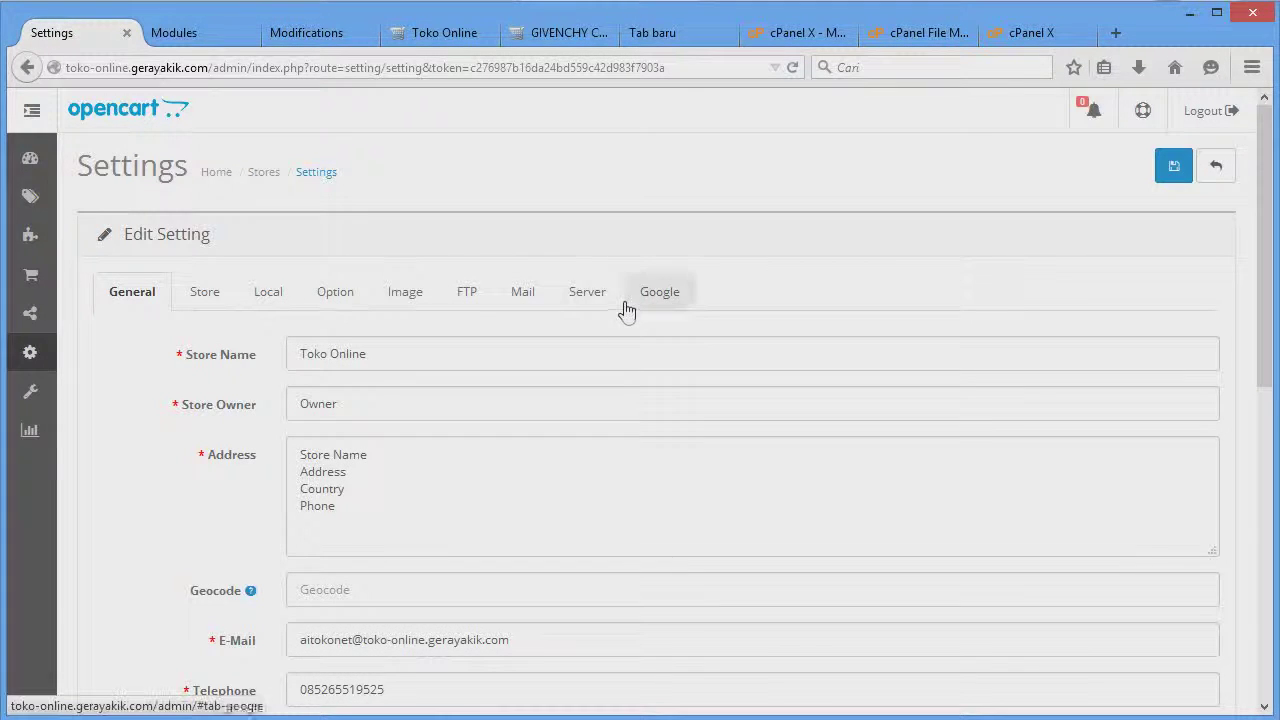
pyautogui.click(607, 305)
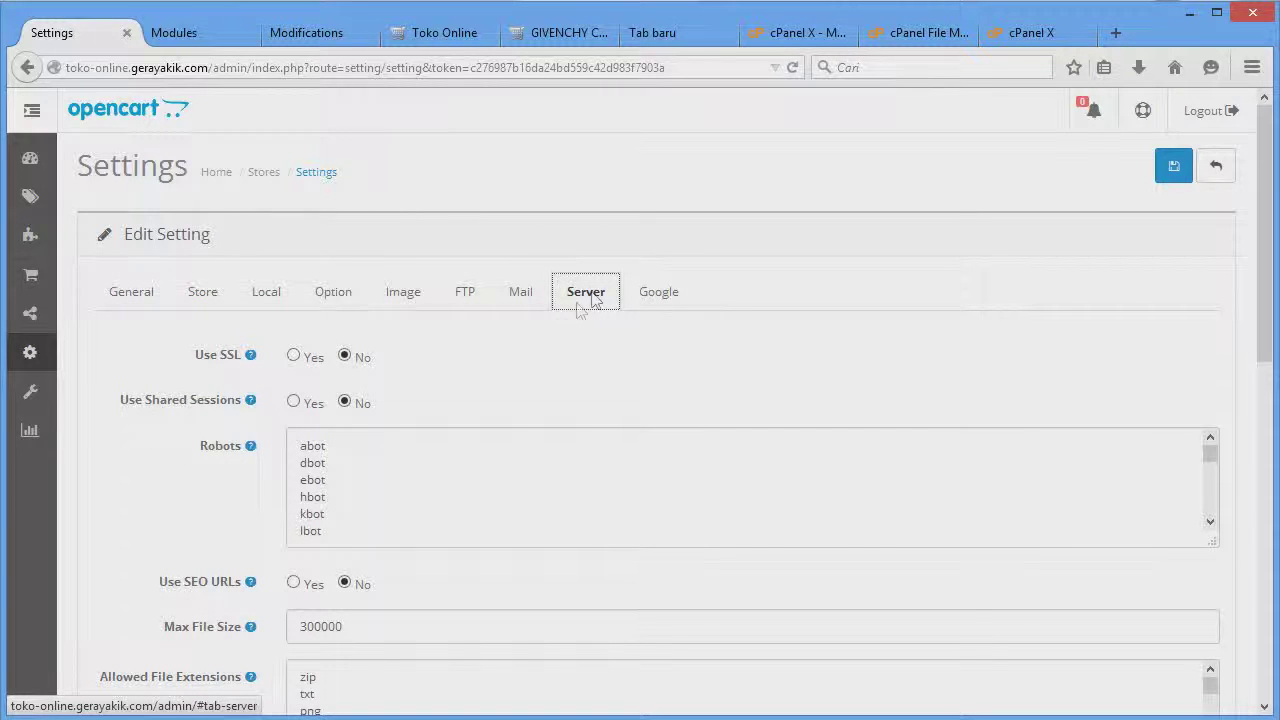
# - Set Use SEO URLs to Yes in the server settings and save the store settings
pyautogui.scroll(-4, 551, 329)
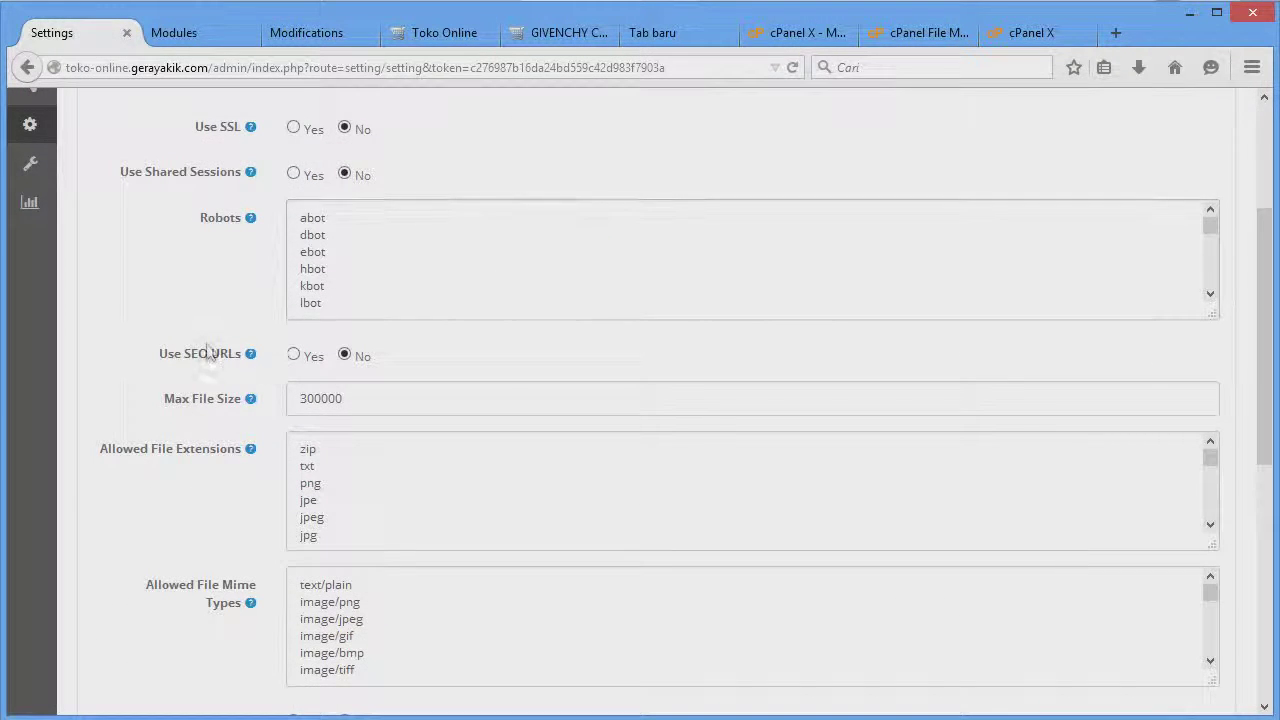
pyautogui.moveTo(189, 363)
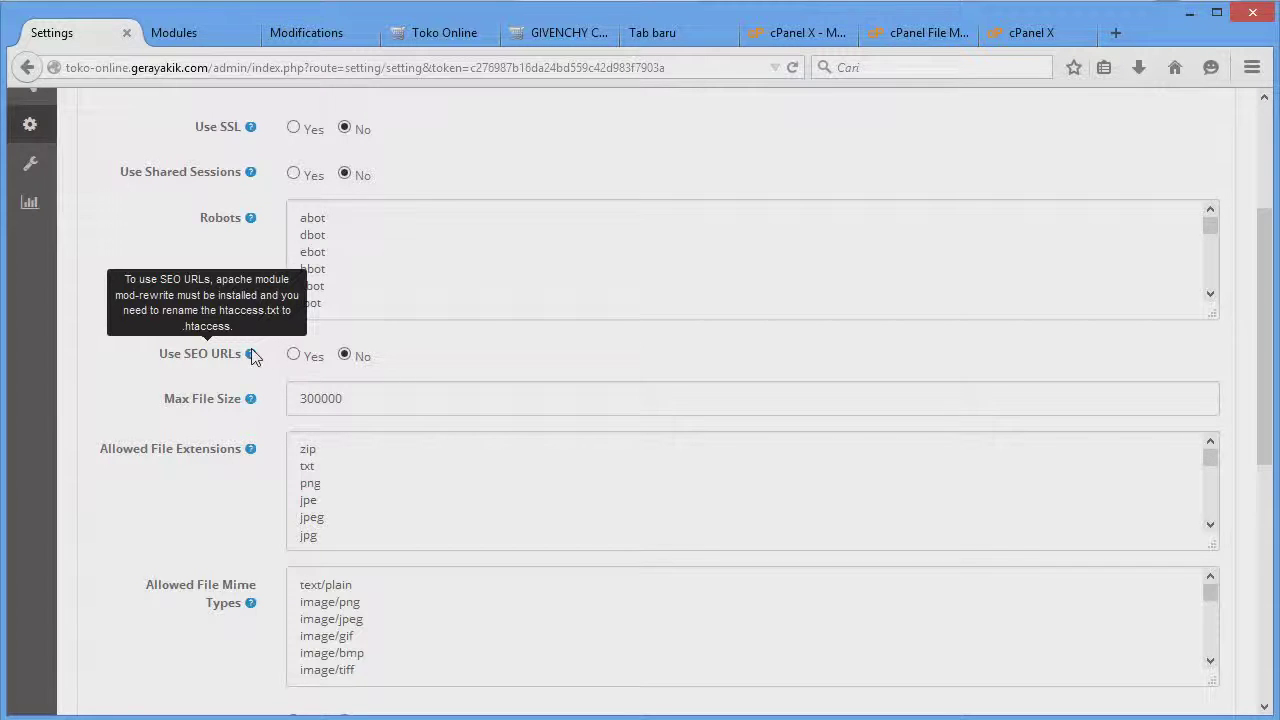
pyautogui.click(294, 356)
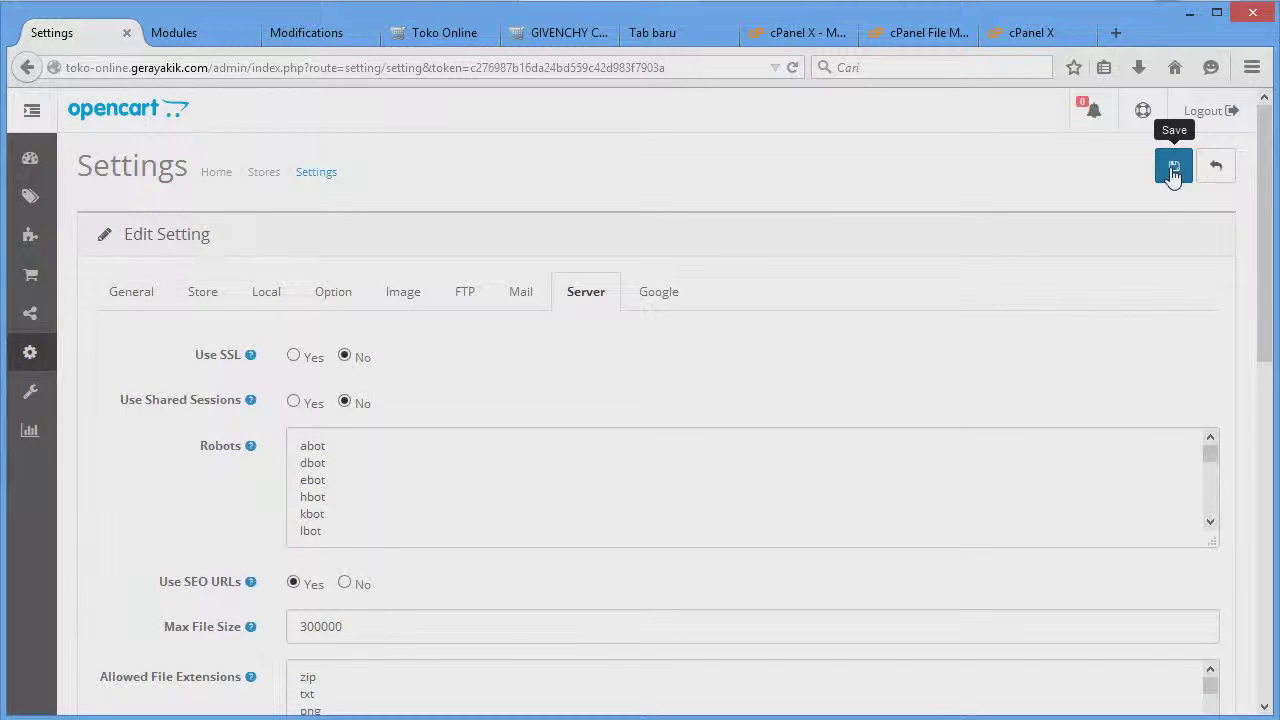
pyautogui.click(1173, 168)
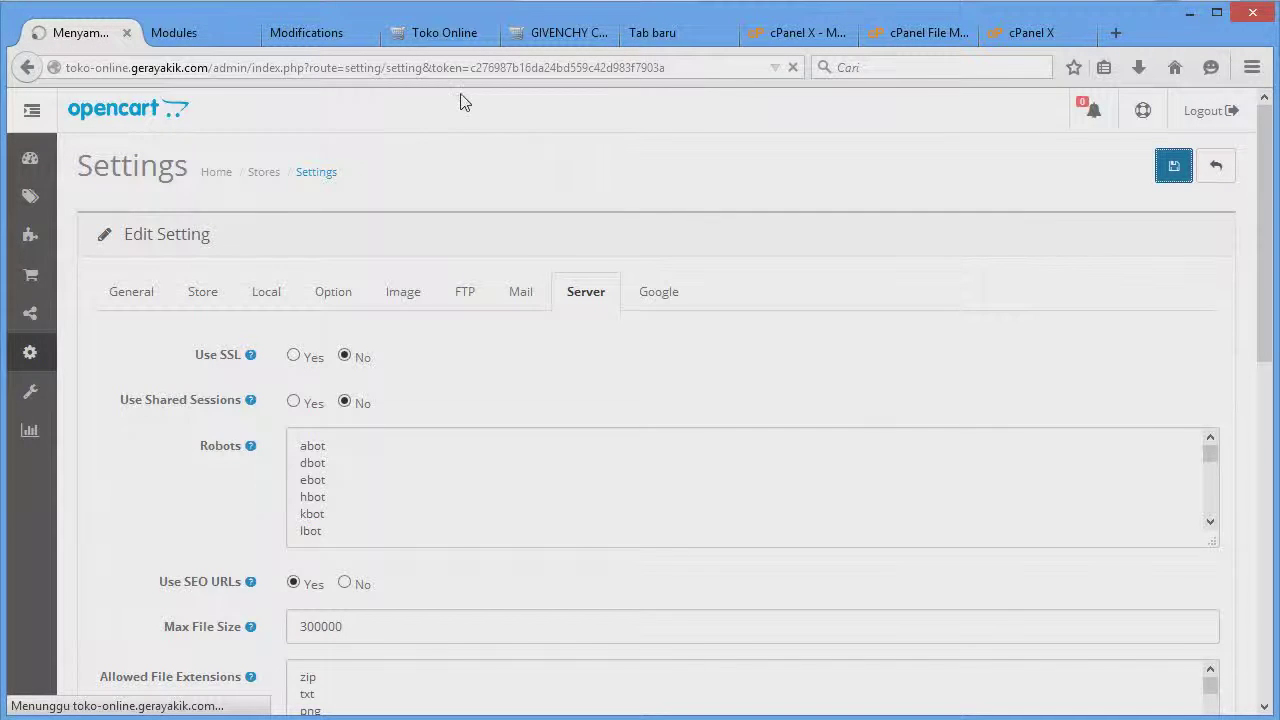
# - Reopen the default store's server settings and check the Use SEO URLs option
pyautogui.click(1208, 392)
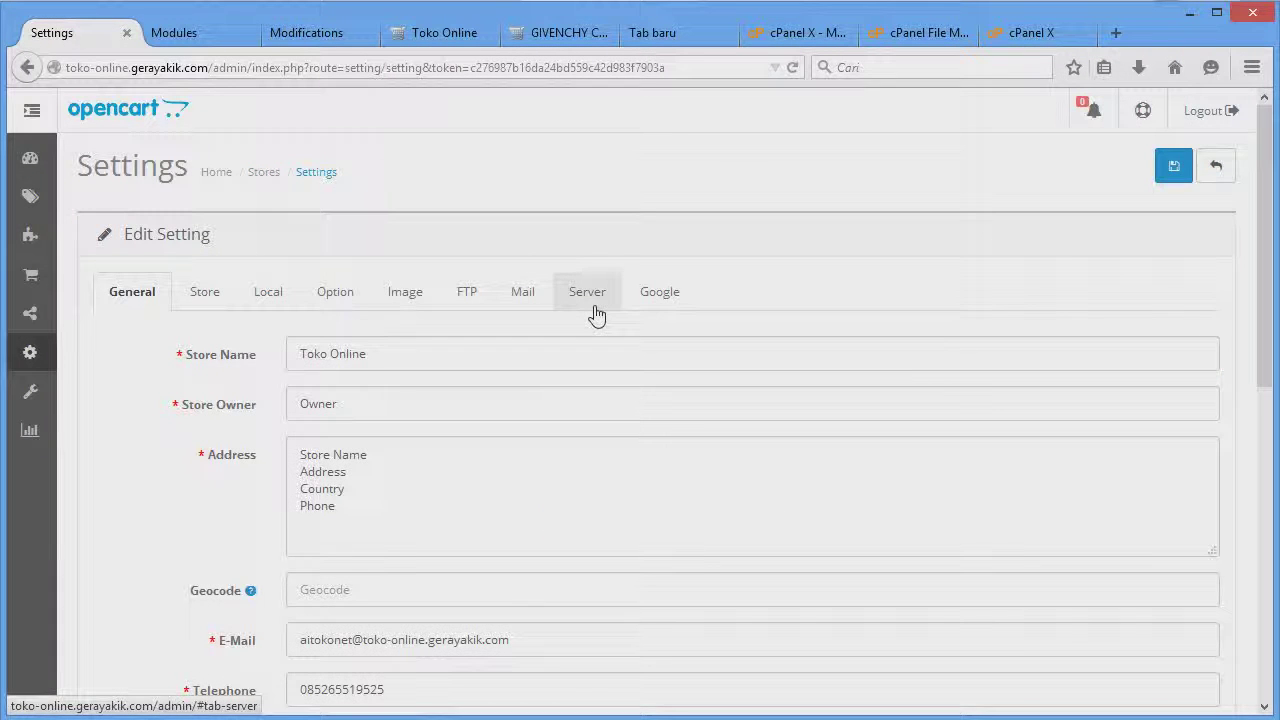
pyautogui.click(590, 300)
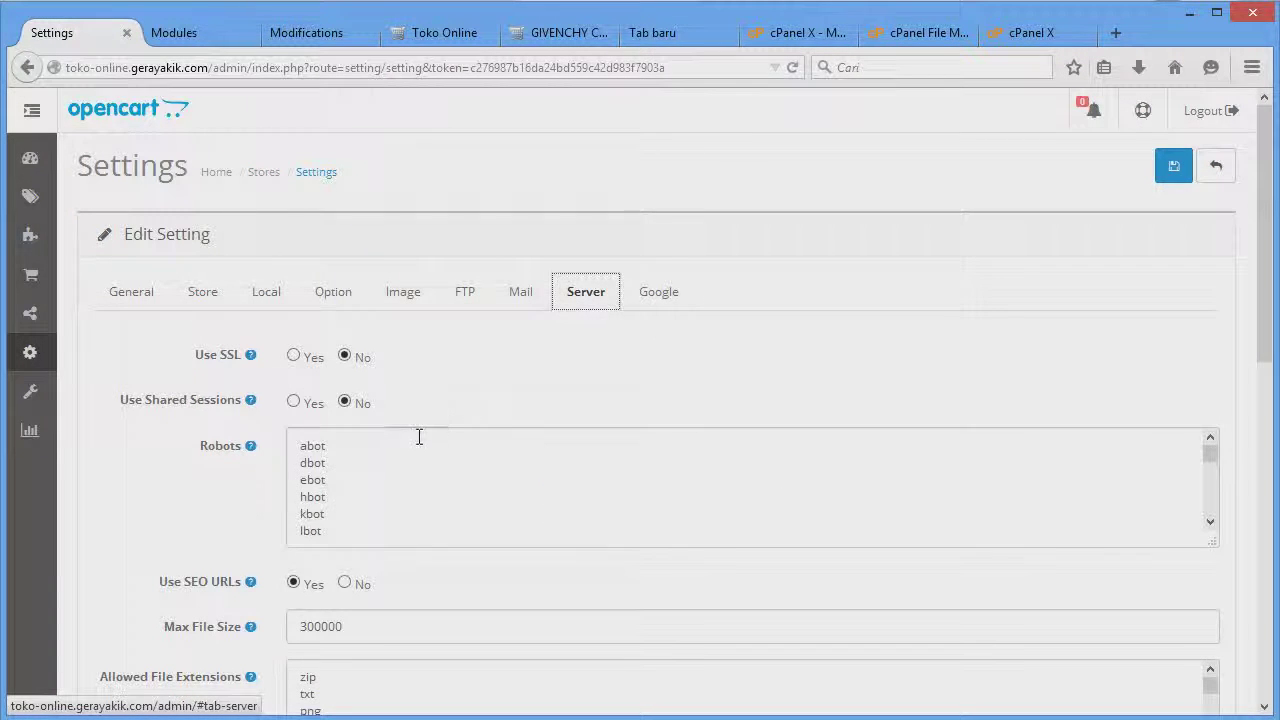
pyautogui.scroll(-3, 340, 465)
pyautogui.moveTo(254, 588)
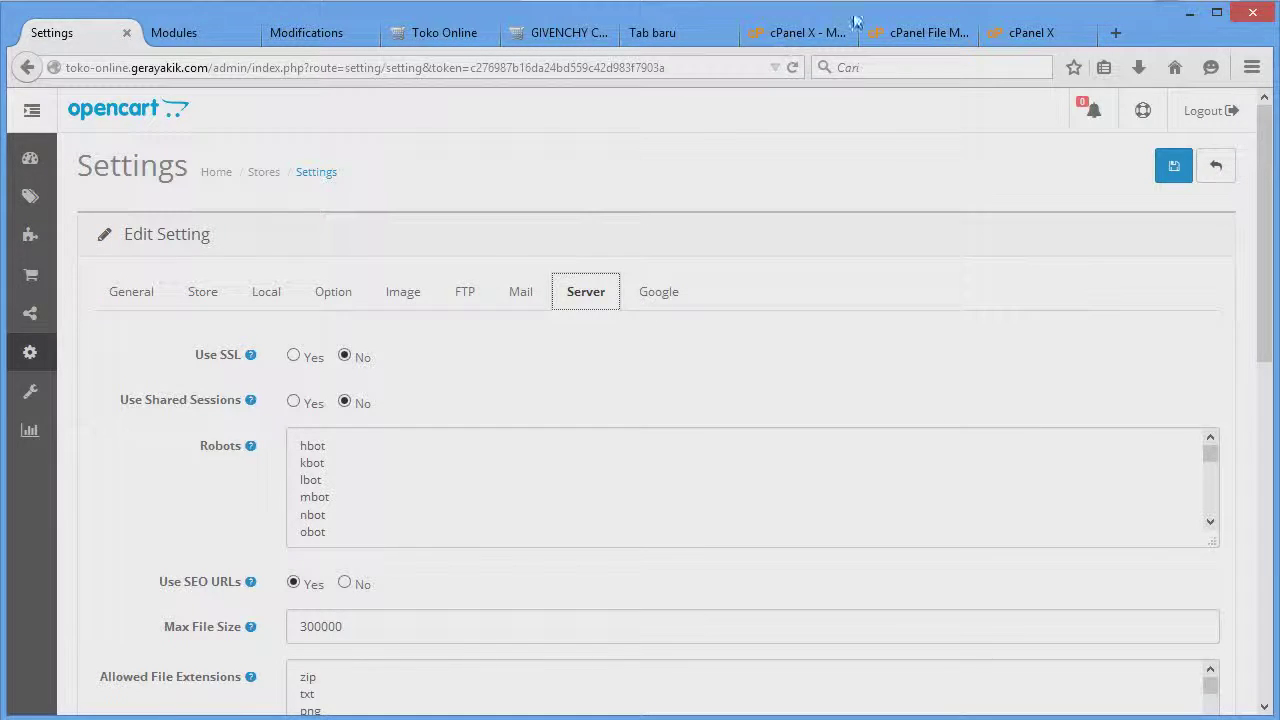
# - Switch to the cPanel File Manager and refresh the listing of the public_html/toko-online folder
pyautogui.click(798, 32)
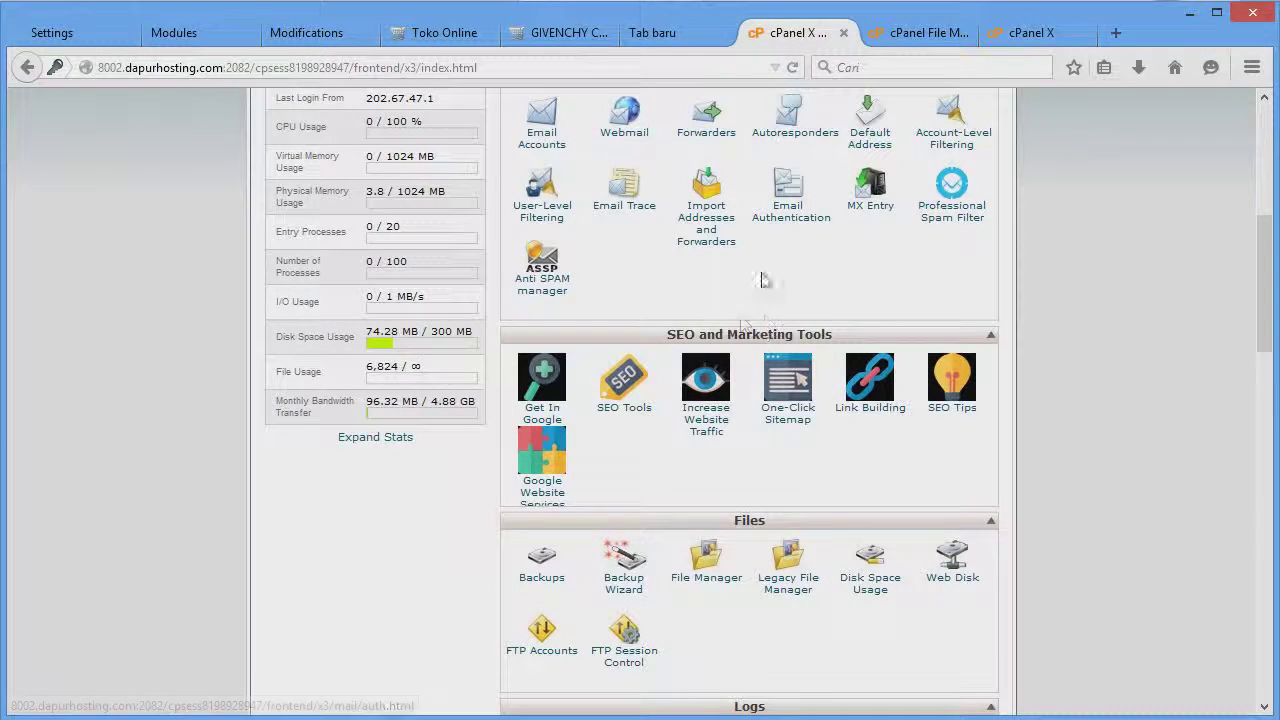
pyautogui.click(925, 32)
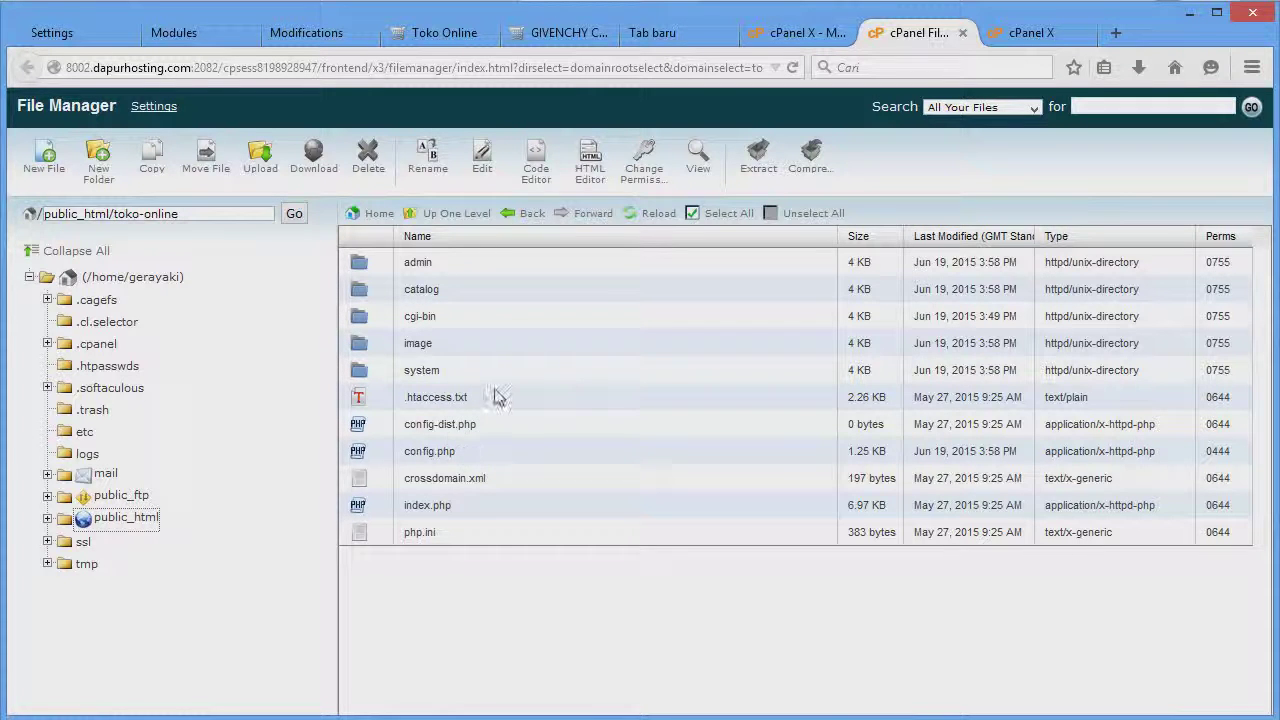
pyautogui.press('F5')
pyautogui.doubleClick(432, 410)
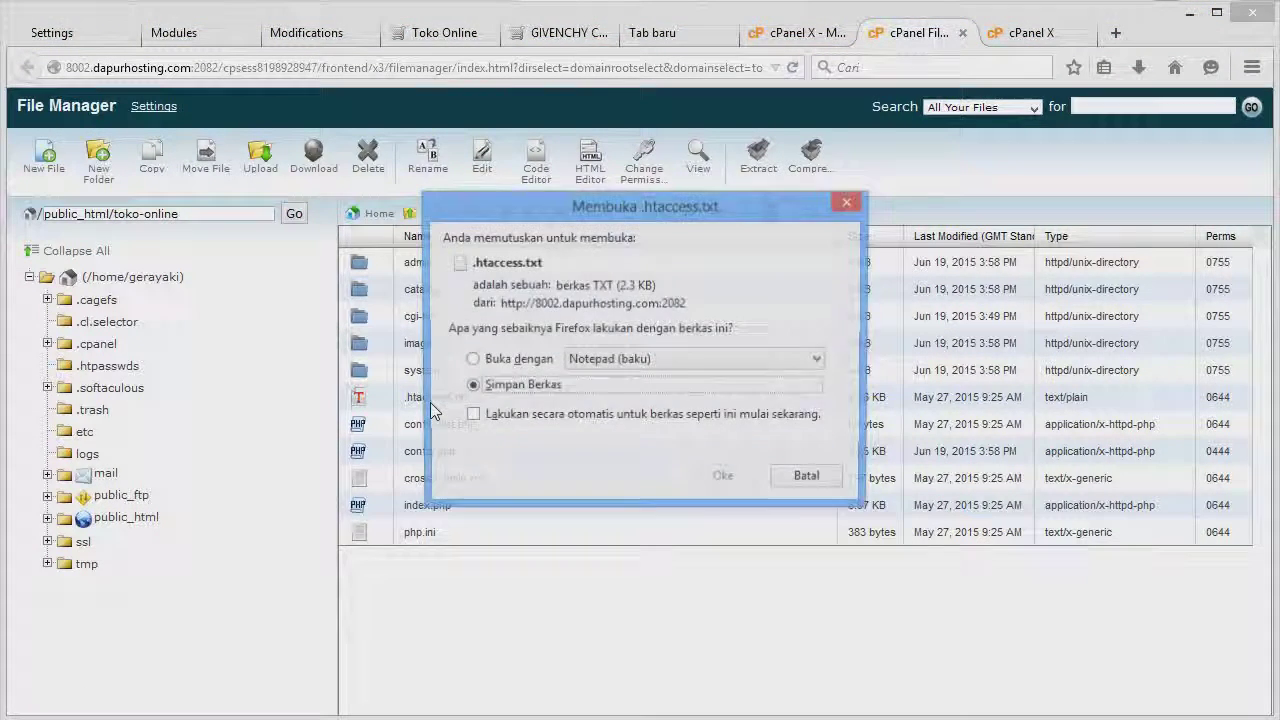
pyautogui.click(737, 477)
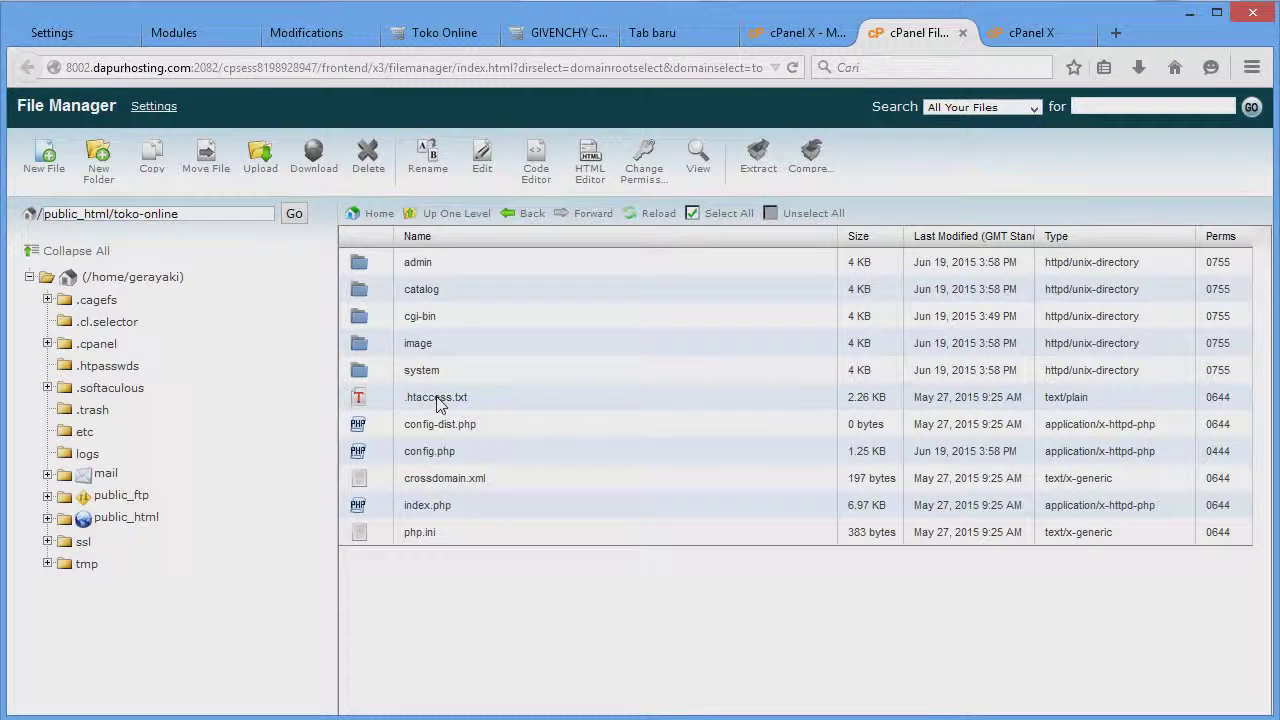
# - Rename the .htaccess.txt file in the toko-online folder to .htaccess
pyautogui.click(437, 400)
pyautogui.rightClick(437, 399)
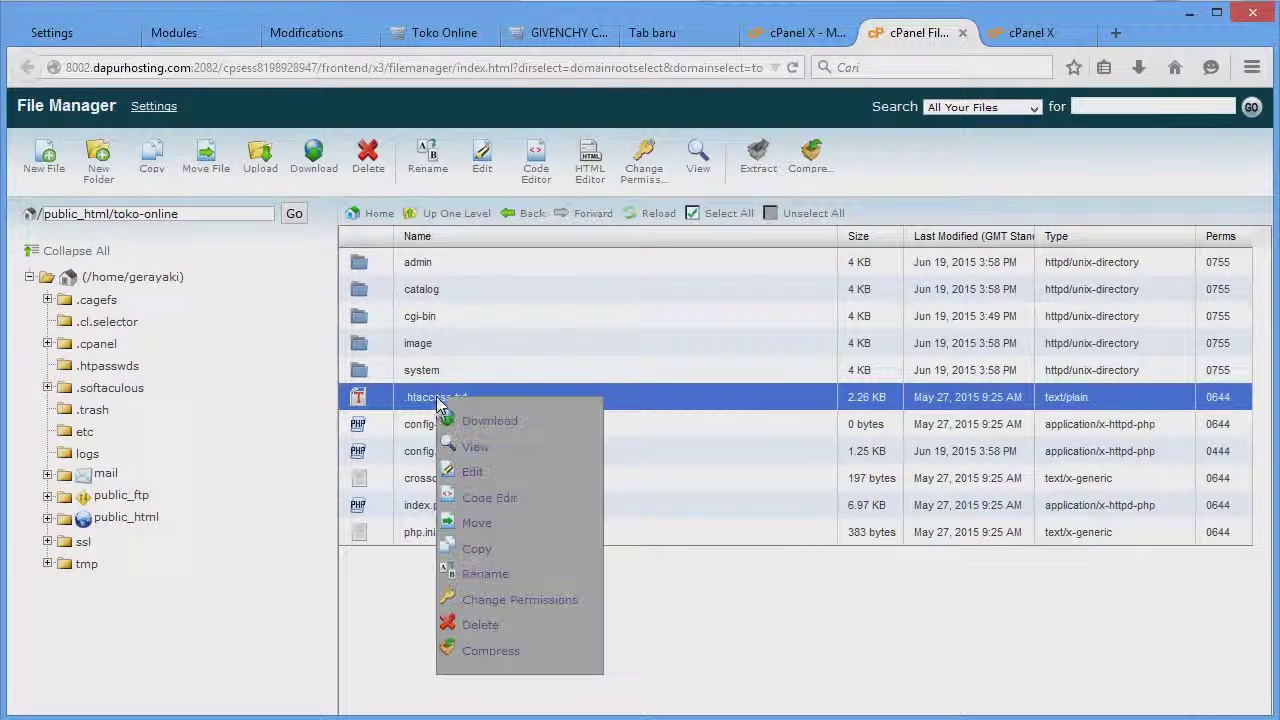
pyautogui.click(478, 576)
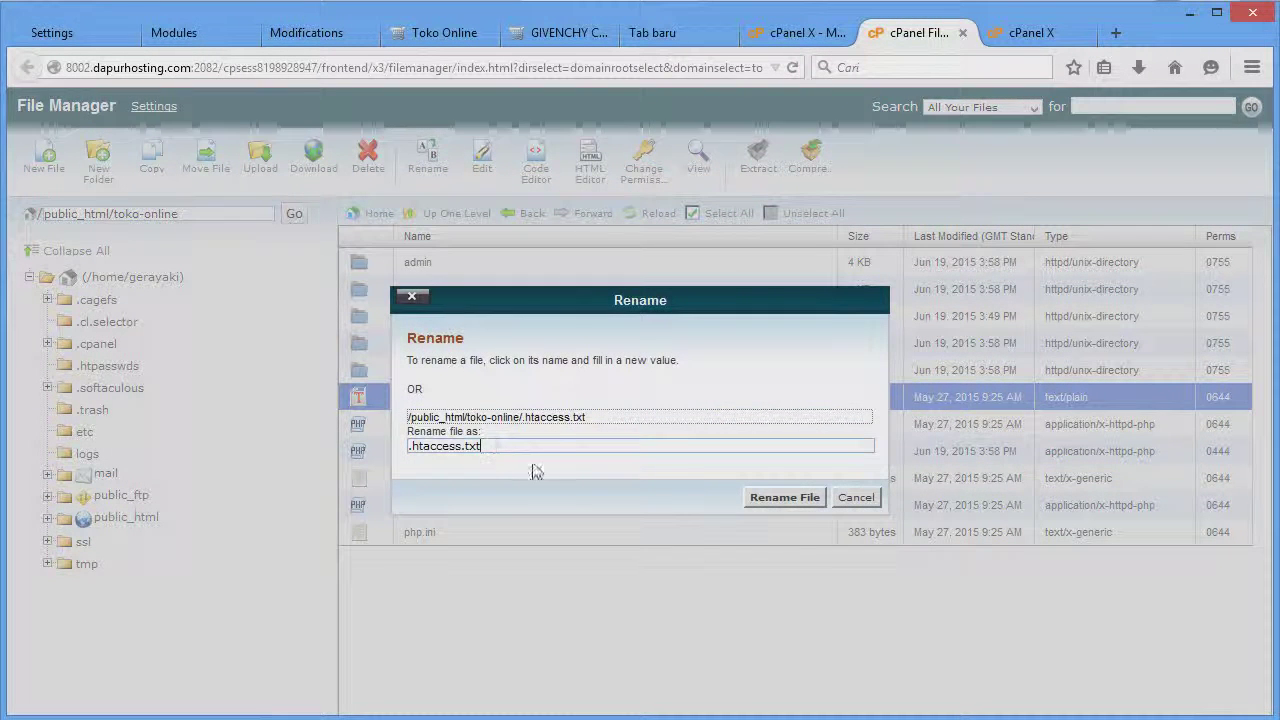
pyautogui.press('BackSpace')
pyautogui.press('BackSpace')
pyautogui.press('BackSpace')
pyautogui.press('BackSpace')
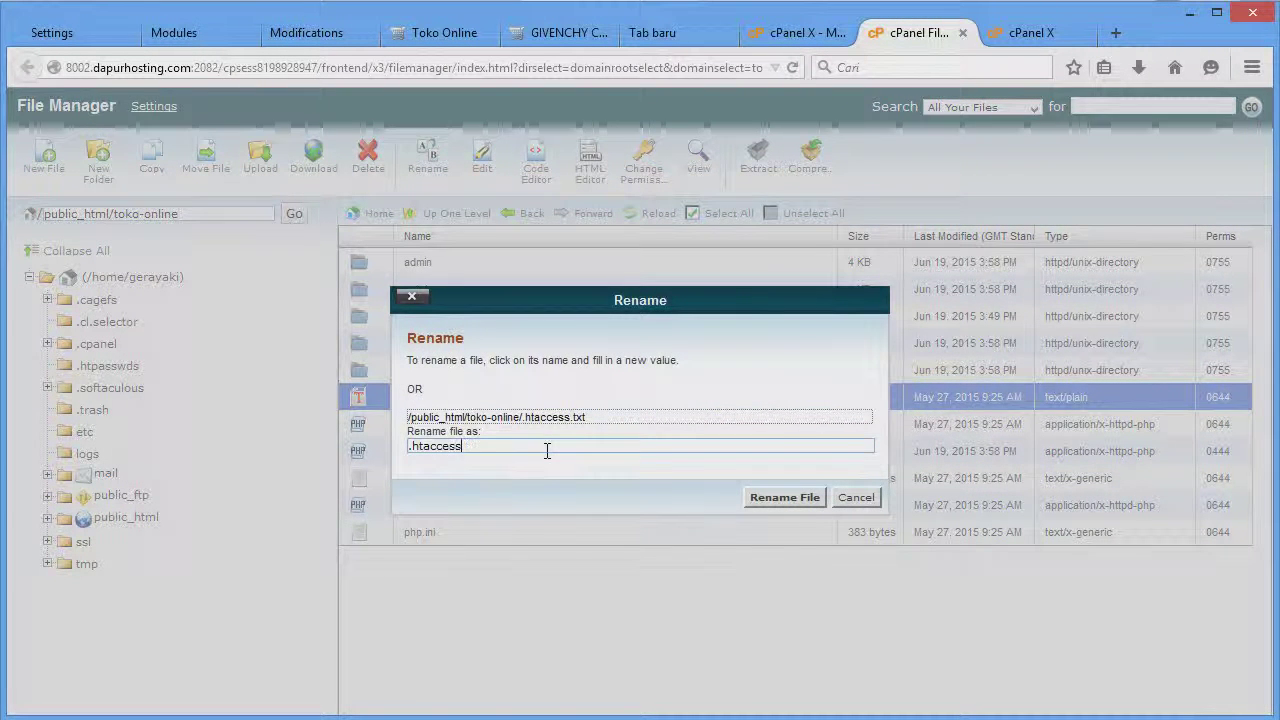
pyautogui.click(768, 498)
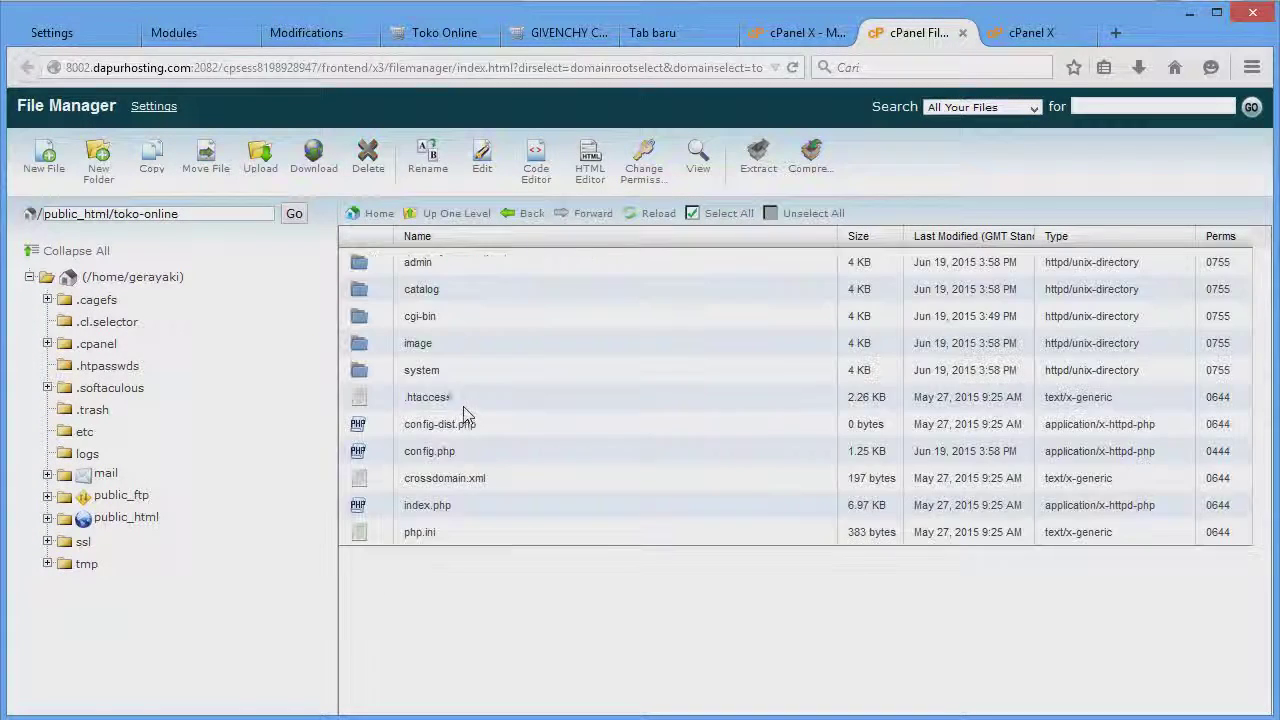
# - Switch to the OpenCart admin and open the GIVENCHY CORONA product for editing
pyautogui.click(557, 32)
pyautogui.click(174, 32)
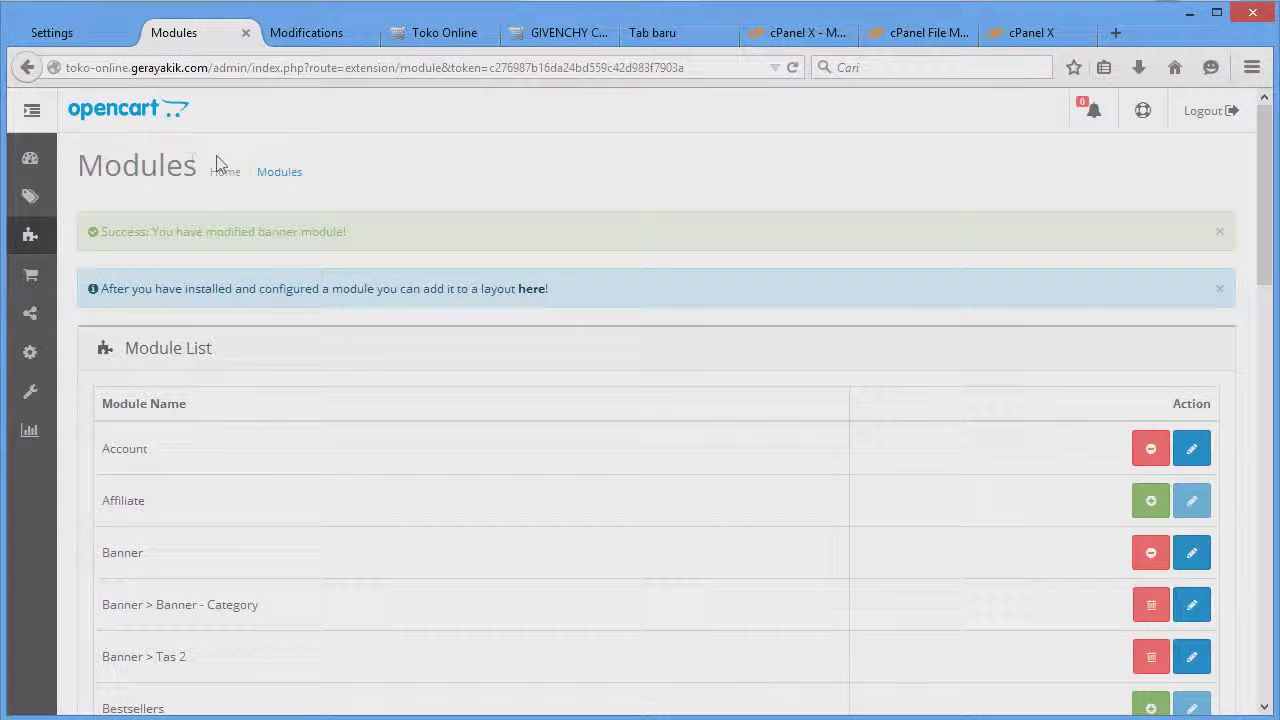
pyautogui.moveTo(30, 196)
pyautogui.click(153, 243)
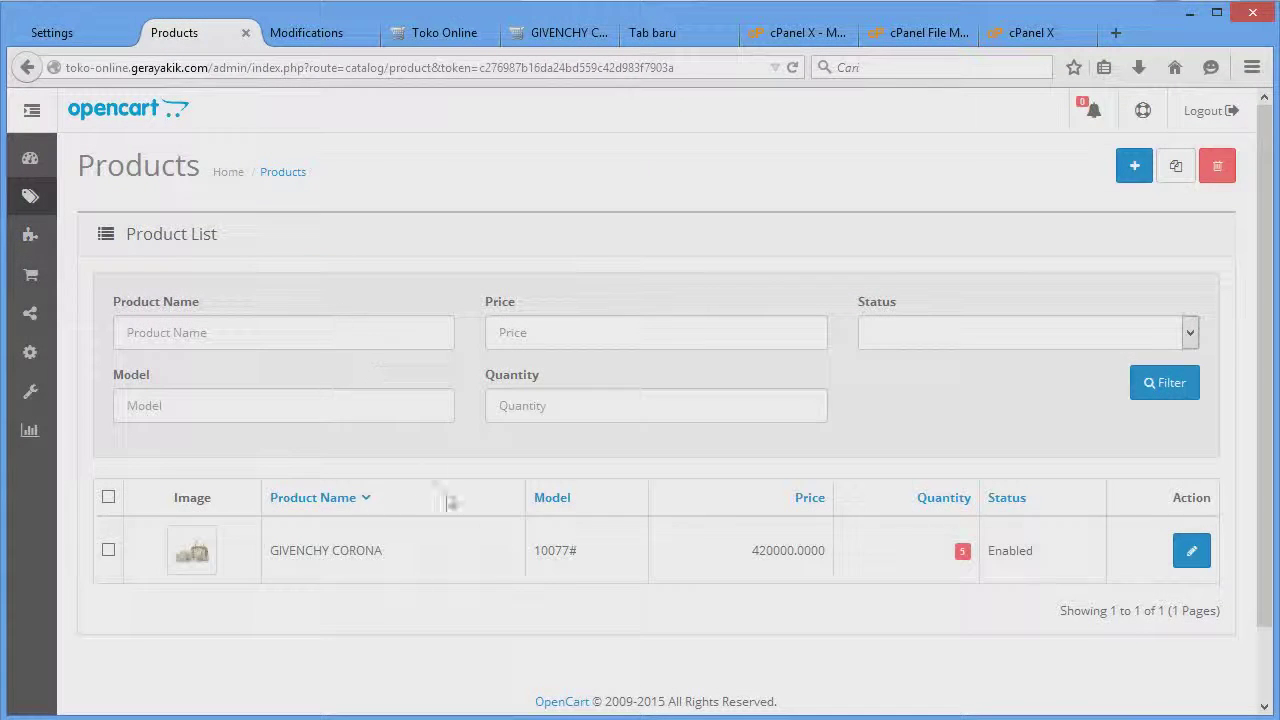
pyautogui.click(1191, 550)
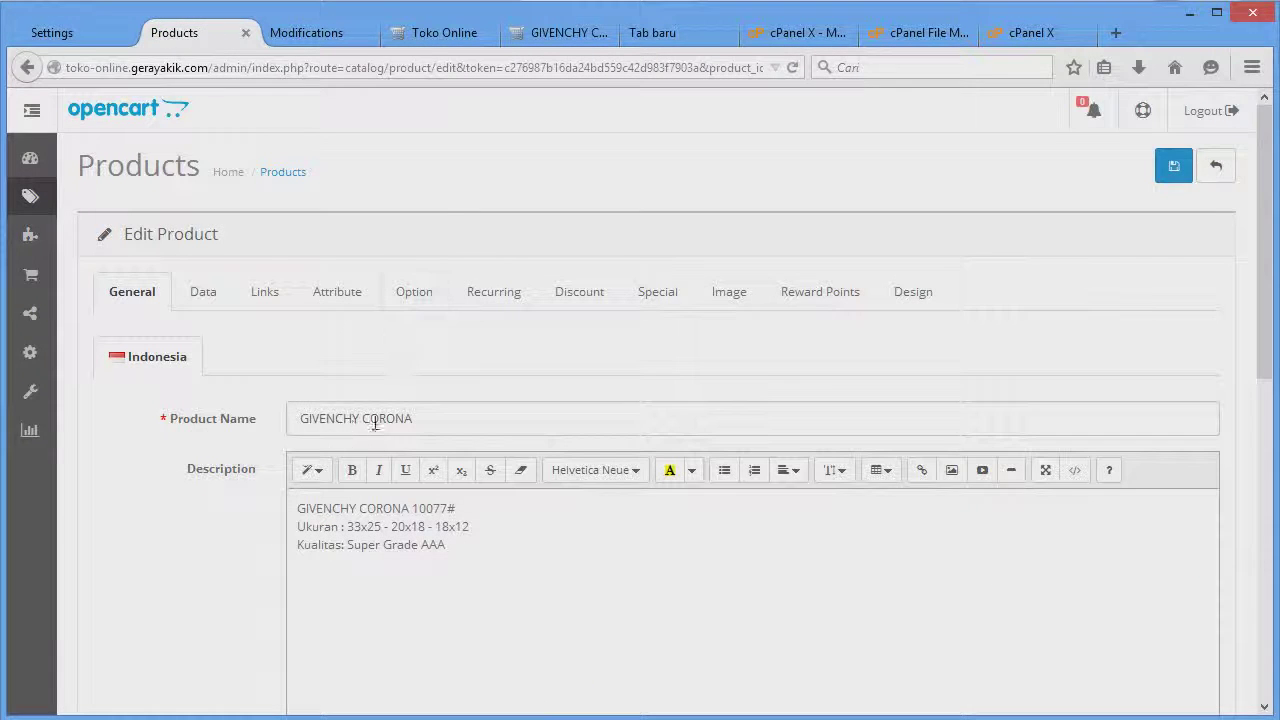
# - Copy the product name GIVENCHY CORONA into the product's SEO Keyword field
pyautogui.moveTo(424, 418); pyautogui.dragTo(299, 418)
pyautogui.hotkey('ctrl', 'c')
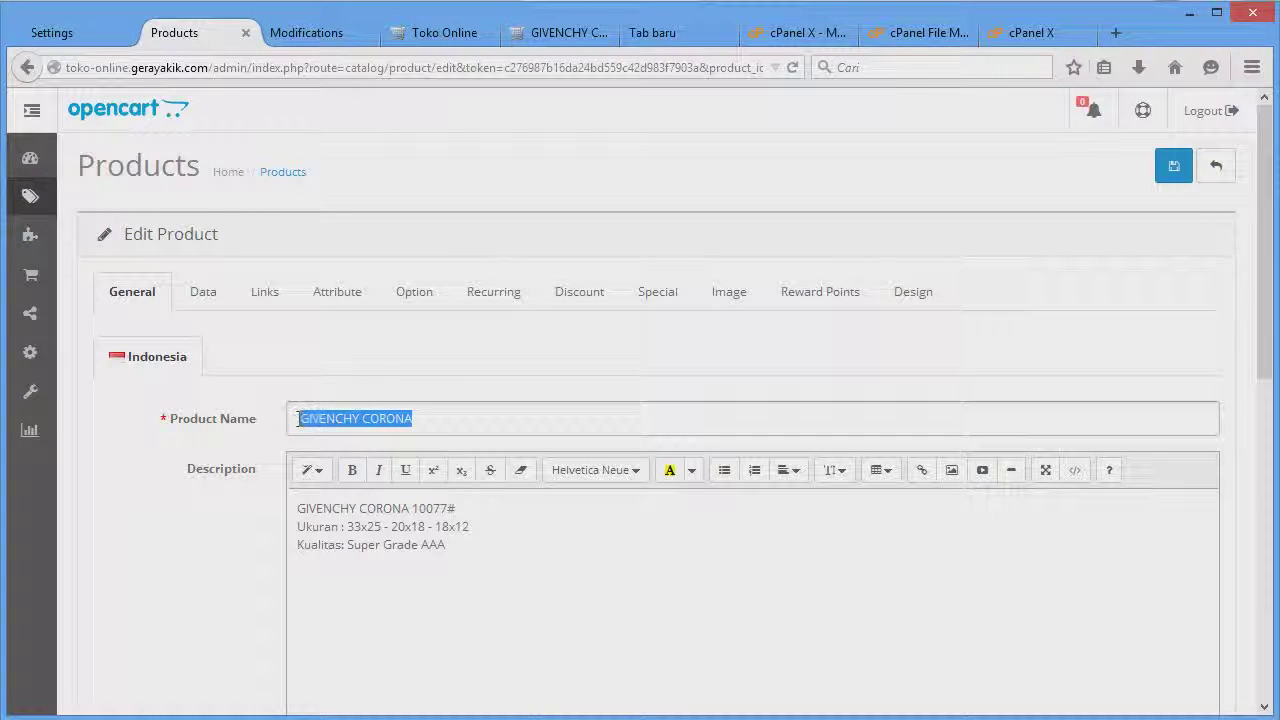
pyautogui.click(219, 302)
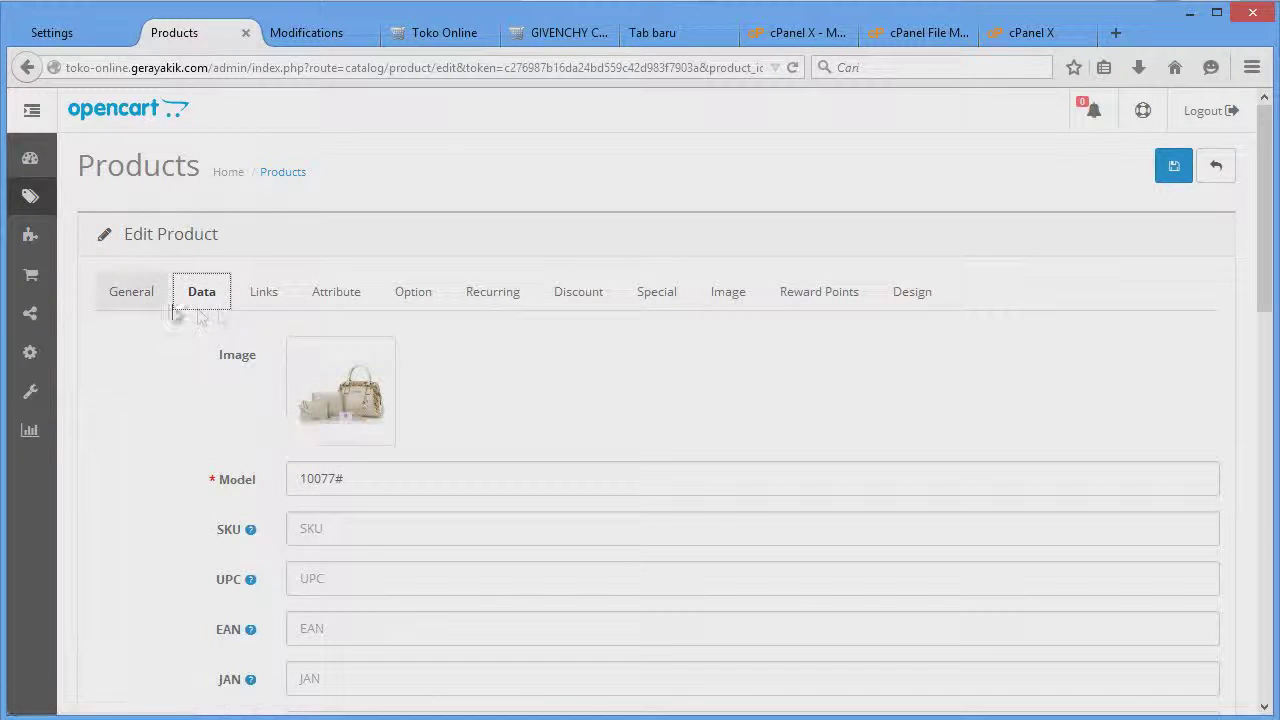
pyautogui.scroll(-5, 217, 423)
pyautogui.scroll(-3, 210, 487)
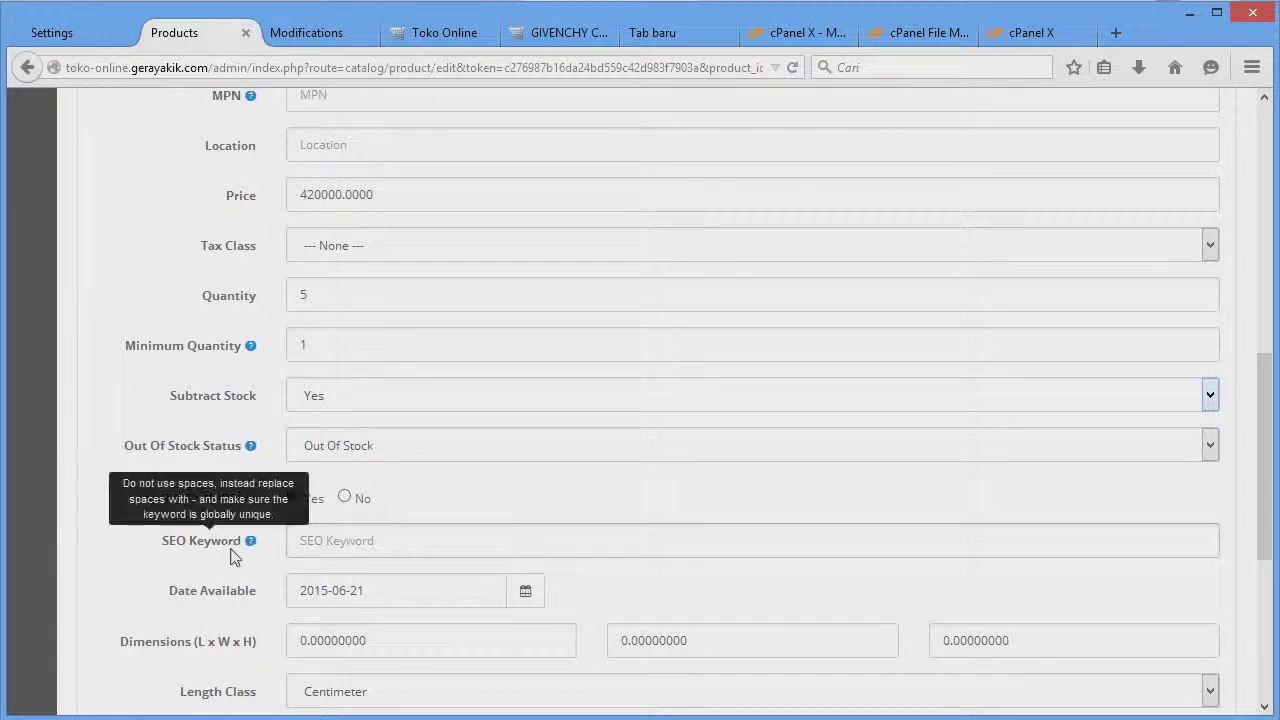
pyautogui.click(326, 542)
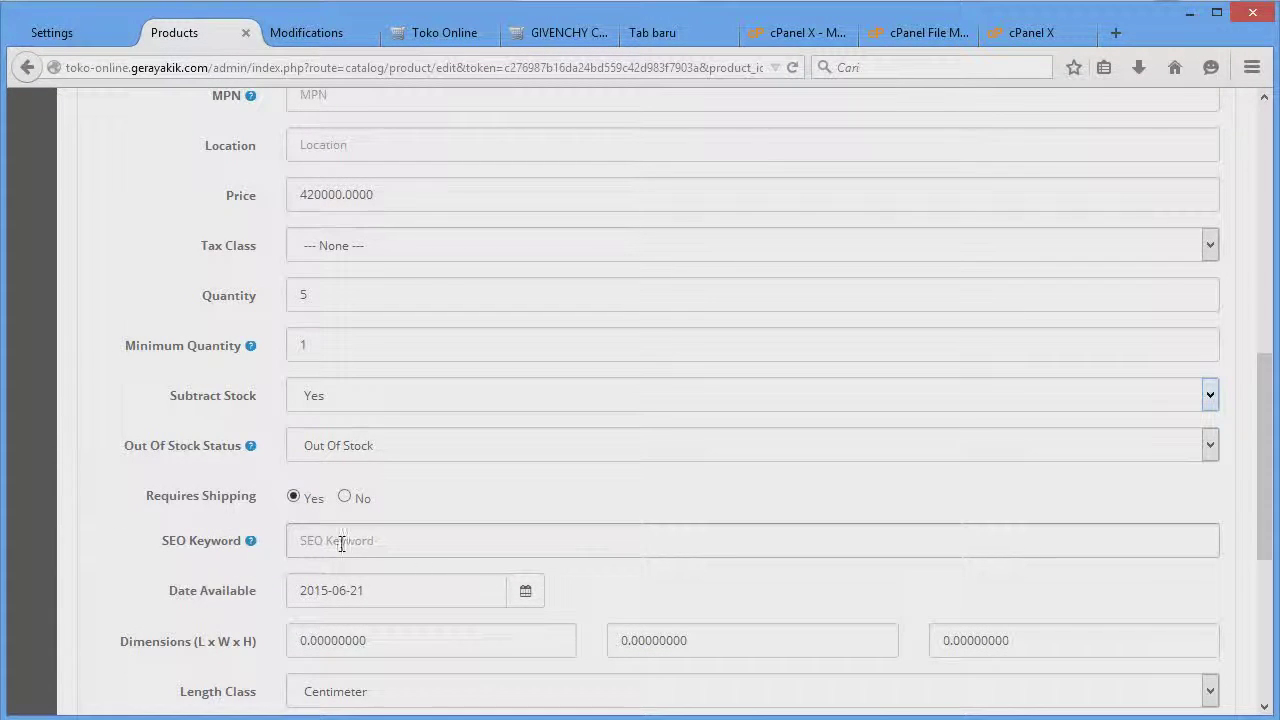
pyautogui.hotkey('ctrl', 'v')
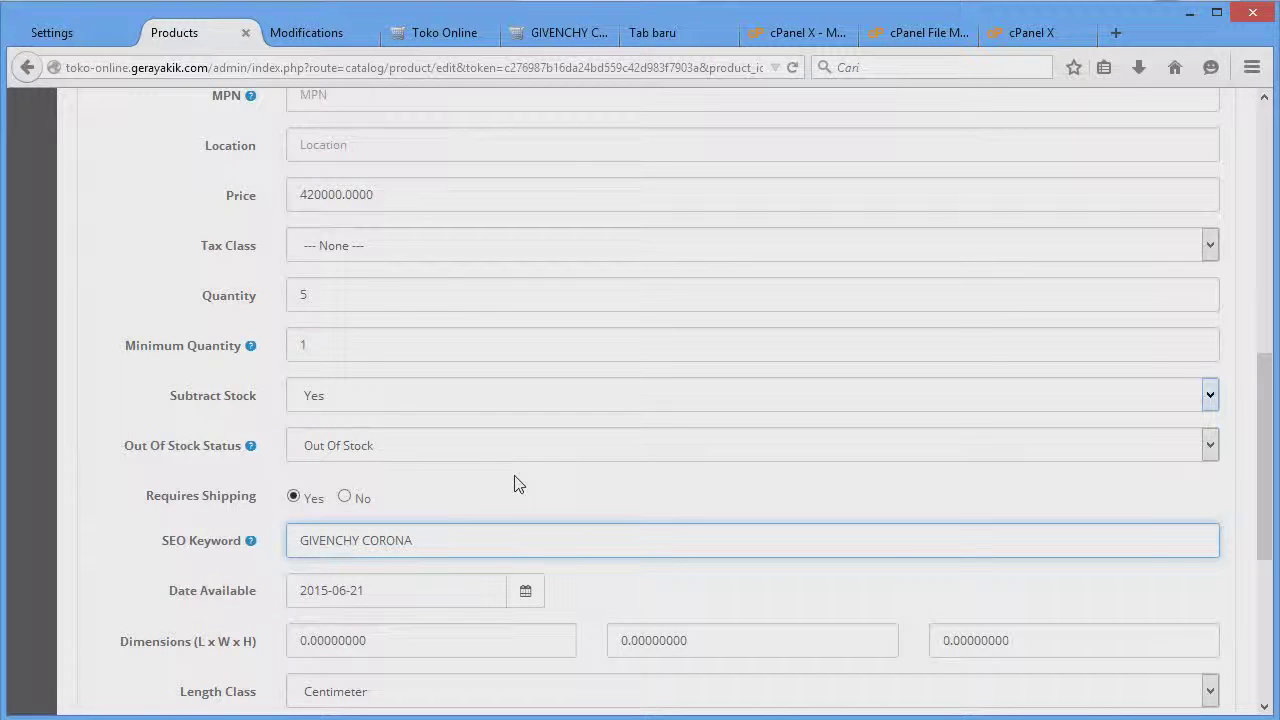
# - Change the product's SEO keyword to givenchy_corona and save the product
pyautogui.press('Delete')
pyautogui.write('givenchy')
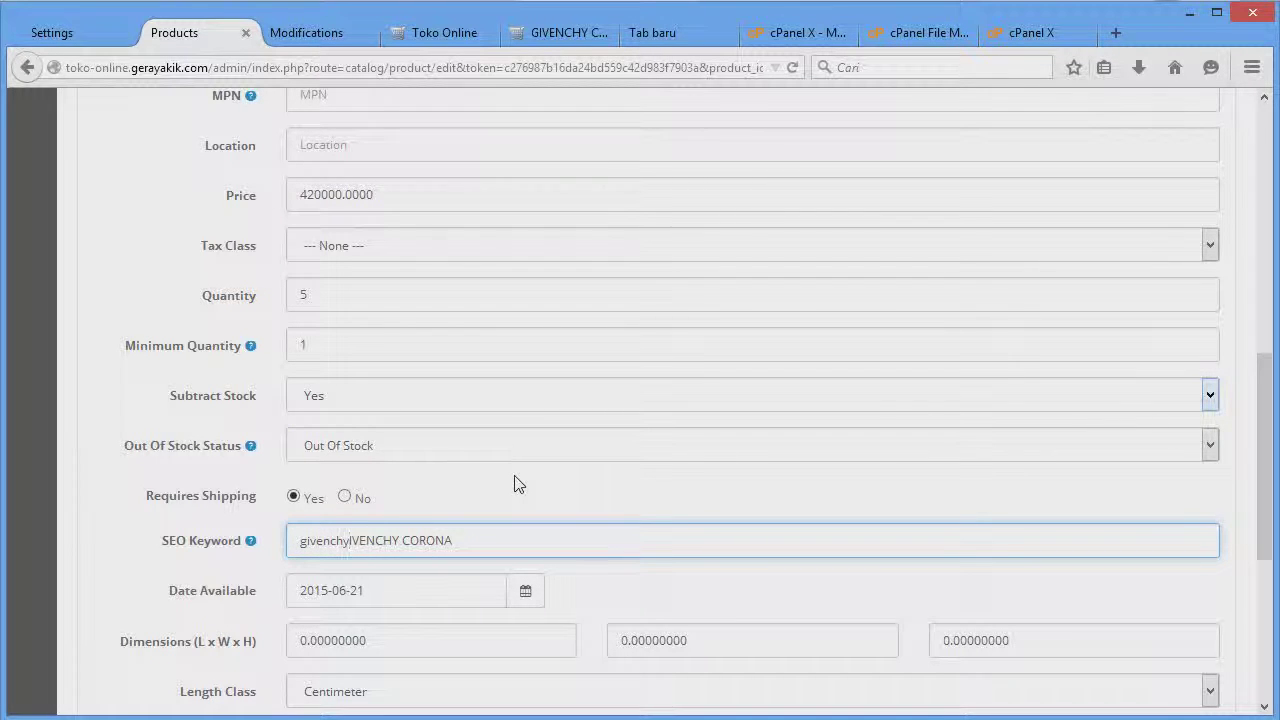
pyautogui.hotkey('shift', 'End')
pyautogui.write('c')
pyautogui.click(459, 530)
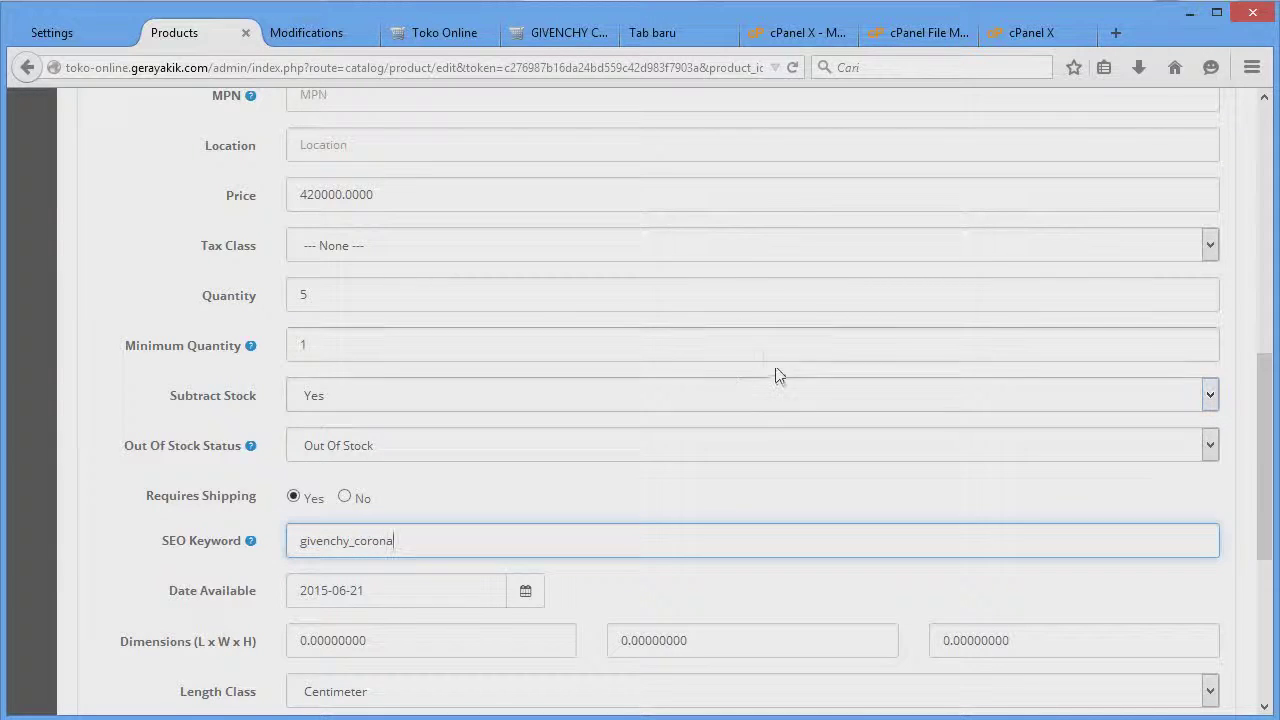
pyautogui.scroll(10, 773, 375)
pyautogui.click(1172, 168)
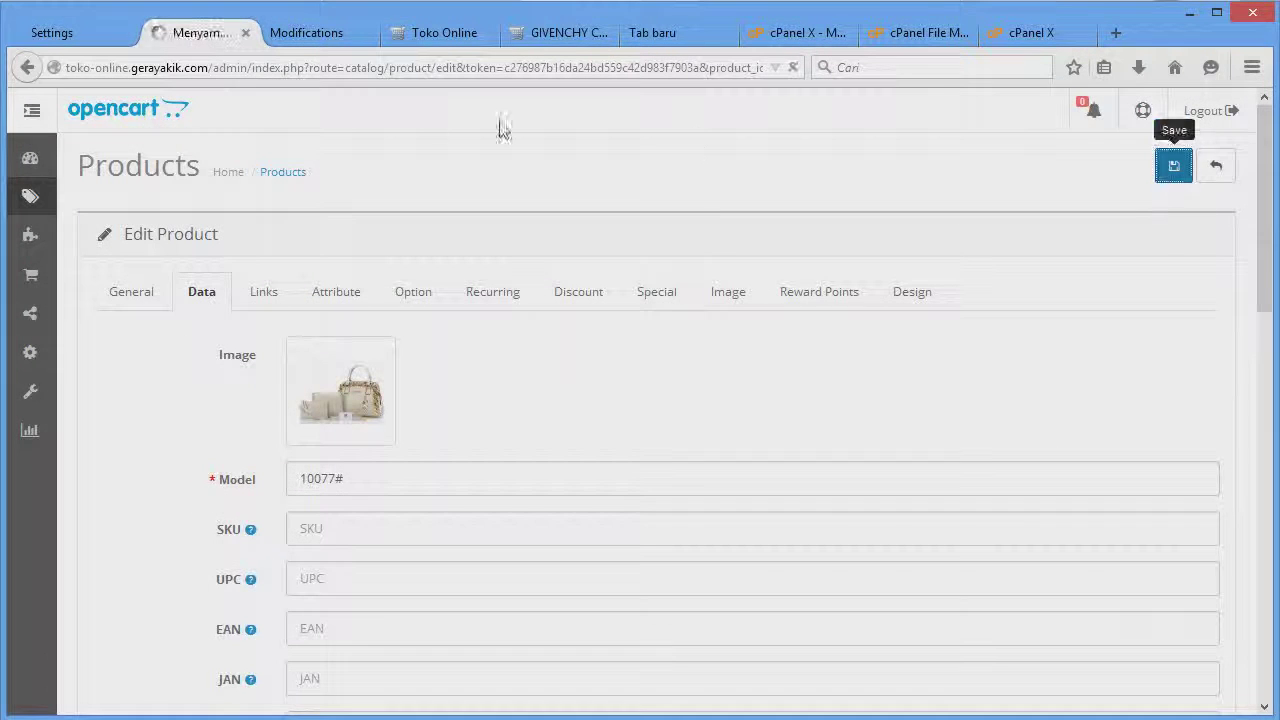
pyautogui.scroll(-10, 331, 514)
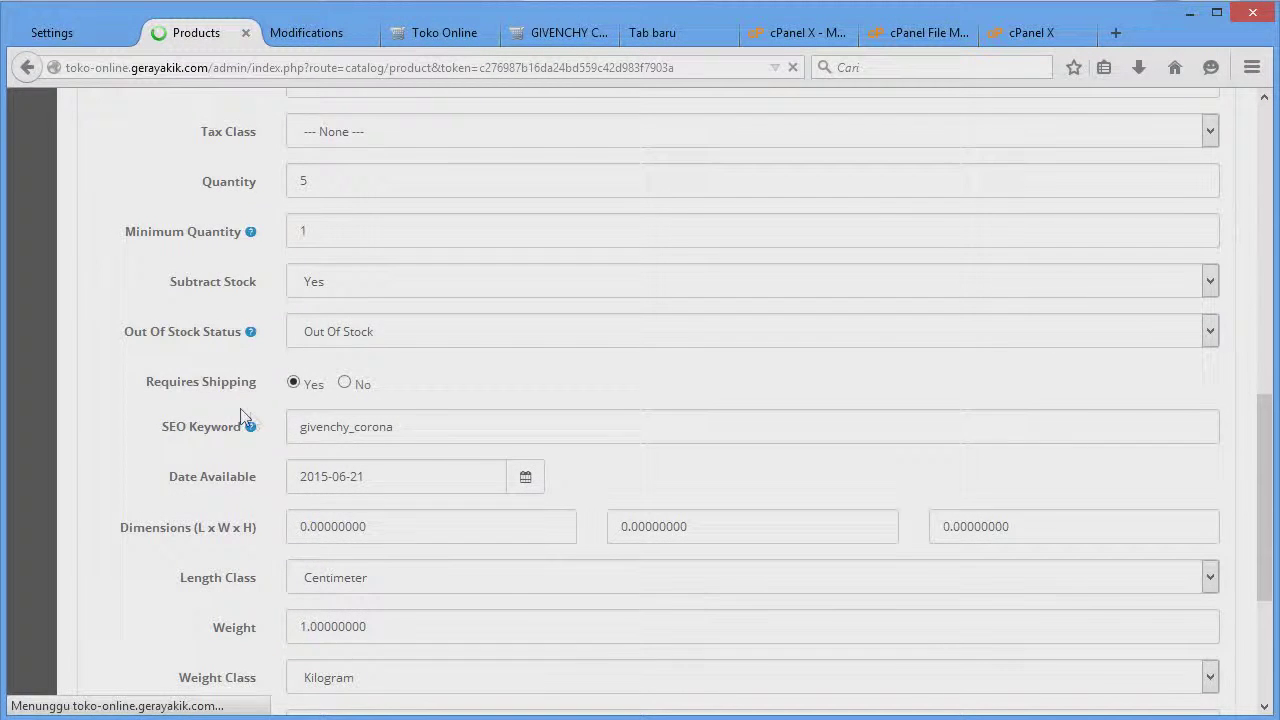
# - Switch to the storefront's GIVENCHY CORONA page, inspect its URL, and open the product's breadcrumb link in a new tab
pyautogui.click(556, 33)
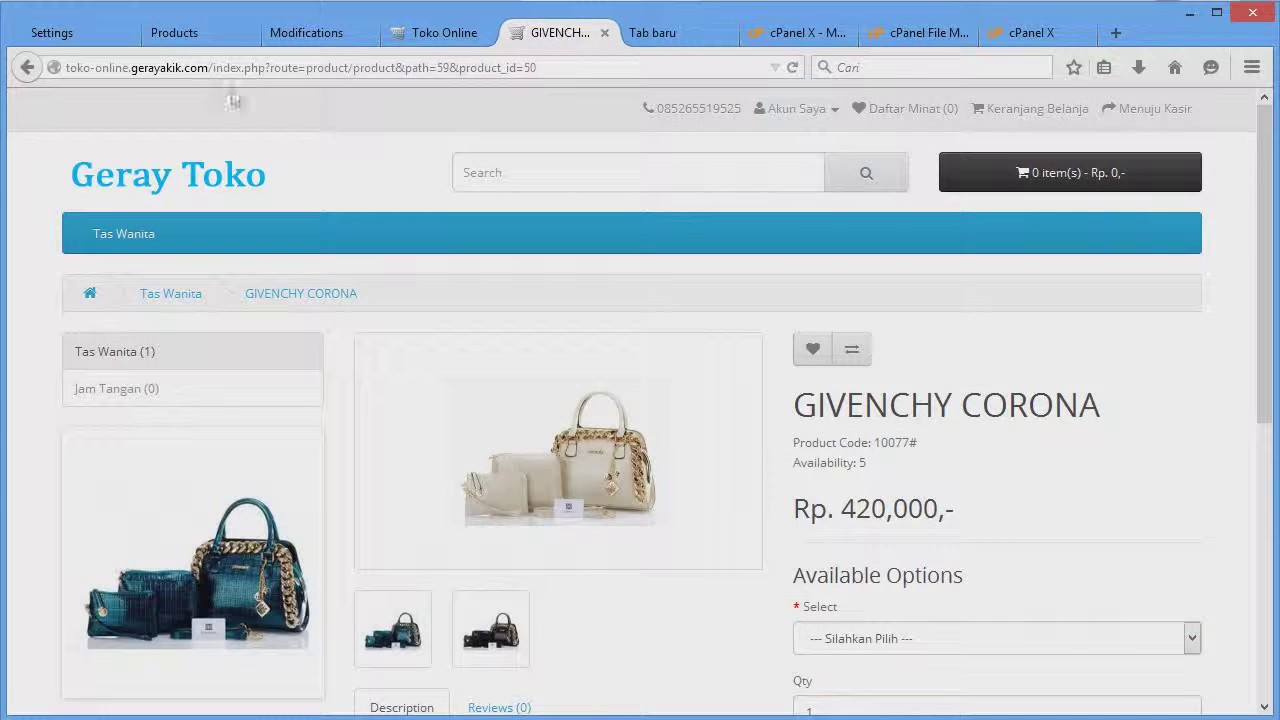
pyautogui.moveTo(222, 67); pyautogui.dragTo(414, 67)
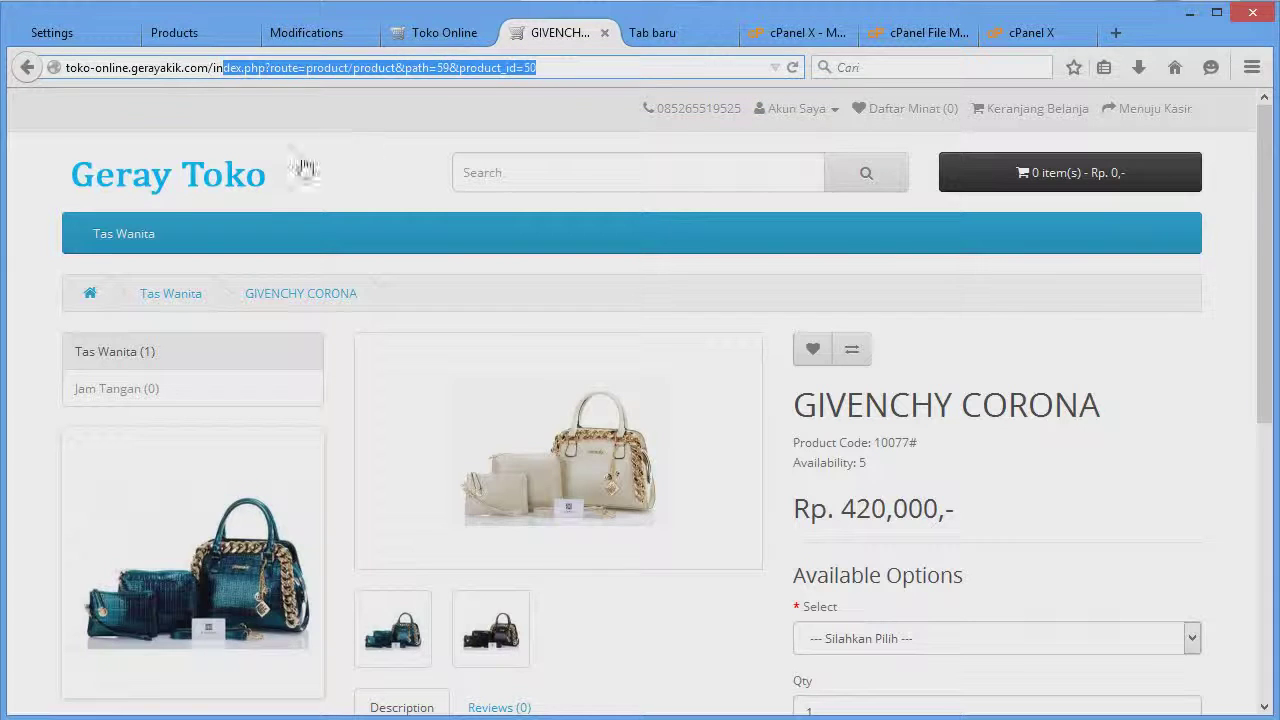
pyautogui.rightClick(306, 297)
pyautogui.click(397, 312)
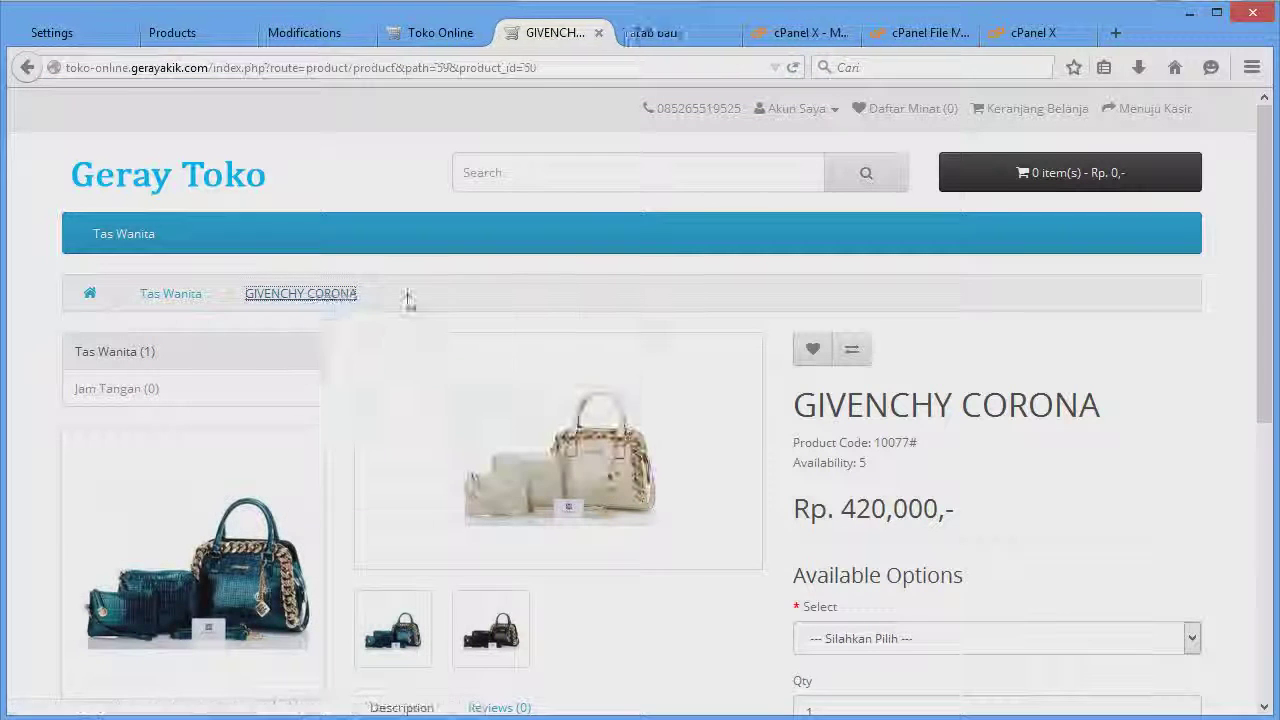
pyautogui.click(606, 36)
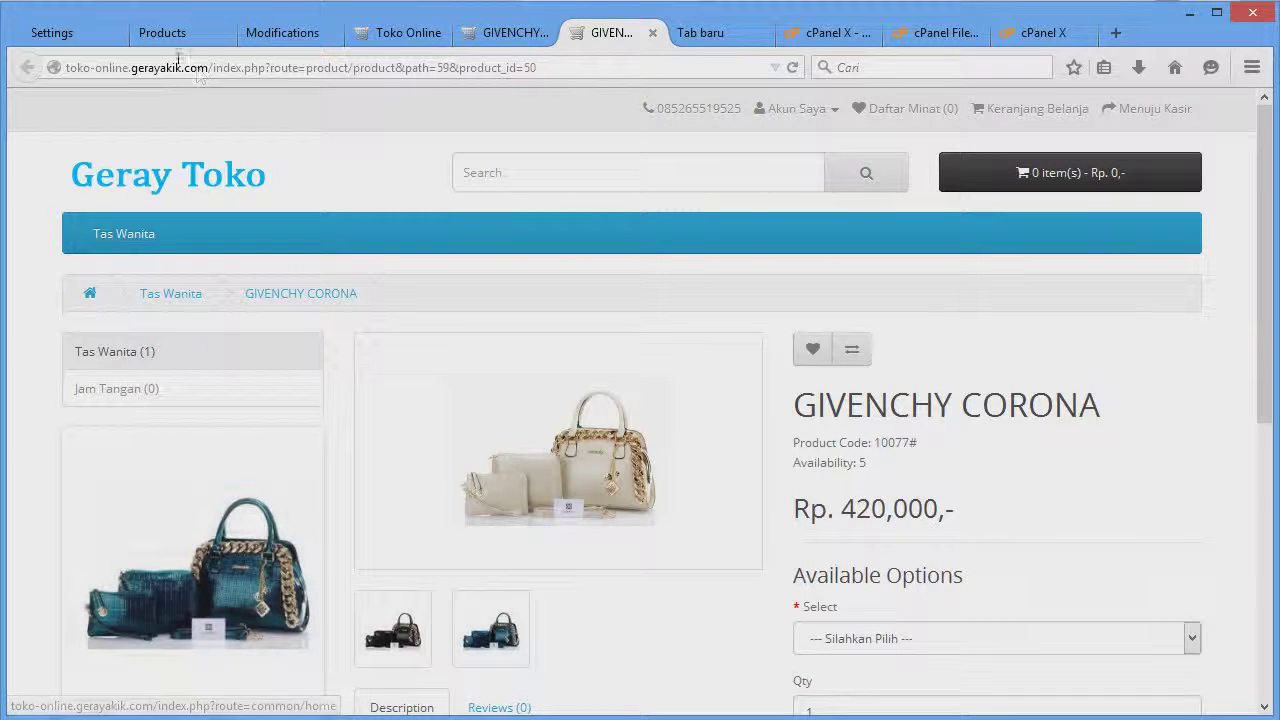
# - Switch to the store's server settings and read the help note for Use SEO URLs
pyautogui.click(62, 38)
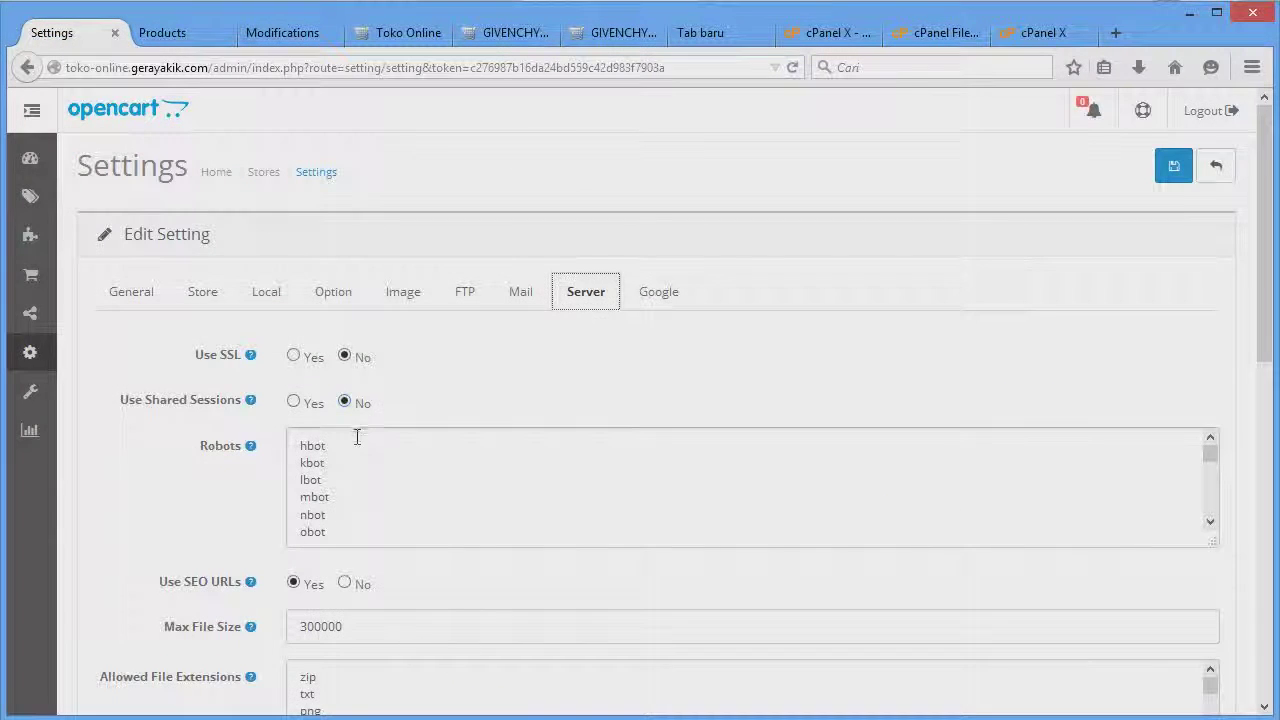
pyautogui.scroll(-5, 426, 449)
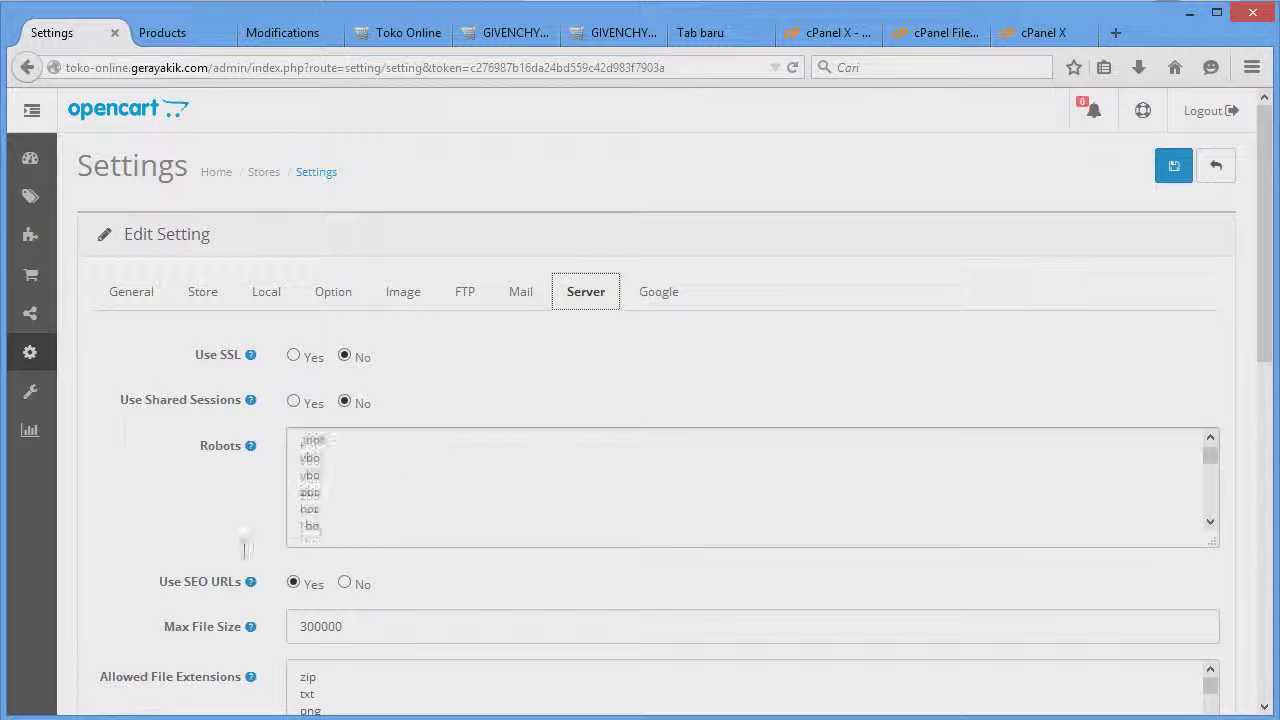
pyautogui.scroll(-3, 286, 606)
pyautogui.scroll(2, 263, 600)
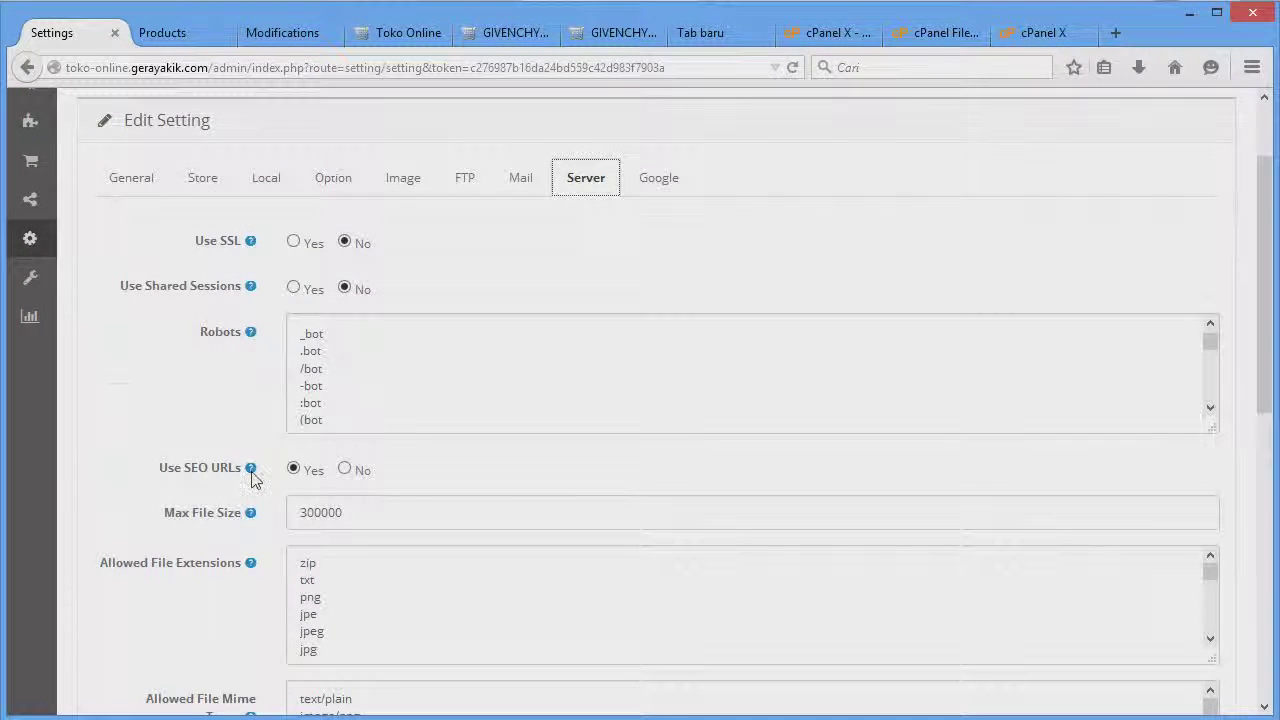
pyautogui.moveTo(253, 480)
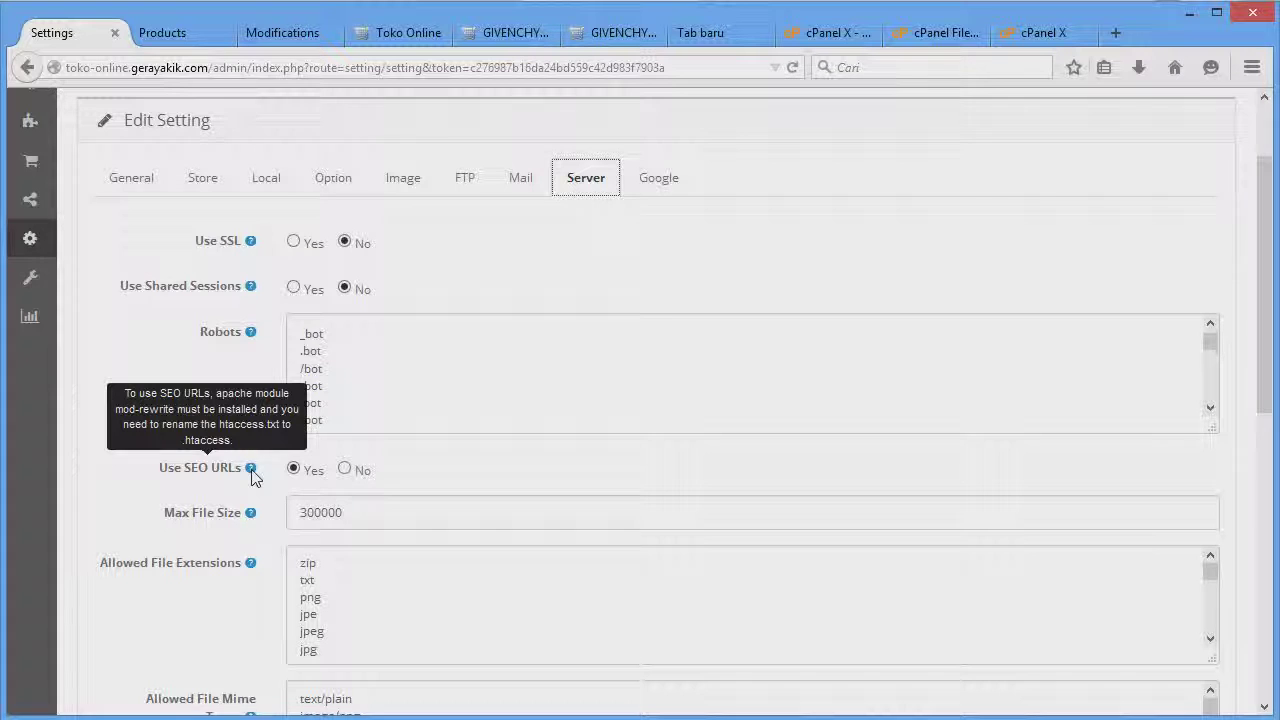
pyautogui.scroll(-2, 966, 383)
# - Switch to the cPanel File Manager, open toko-online's .htaccess for editing in utf-8, and go to its SEO URL settings
pyautogui.click(940, 32)
pyautogui.click(464, 397)
pyautogui.rightClick(464, 397)
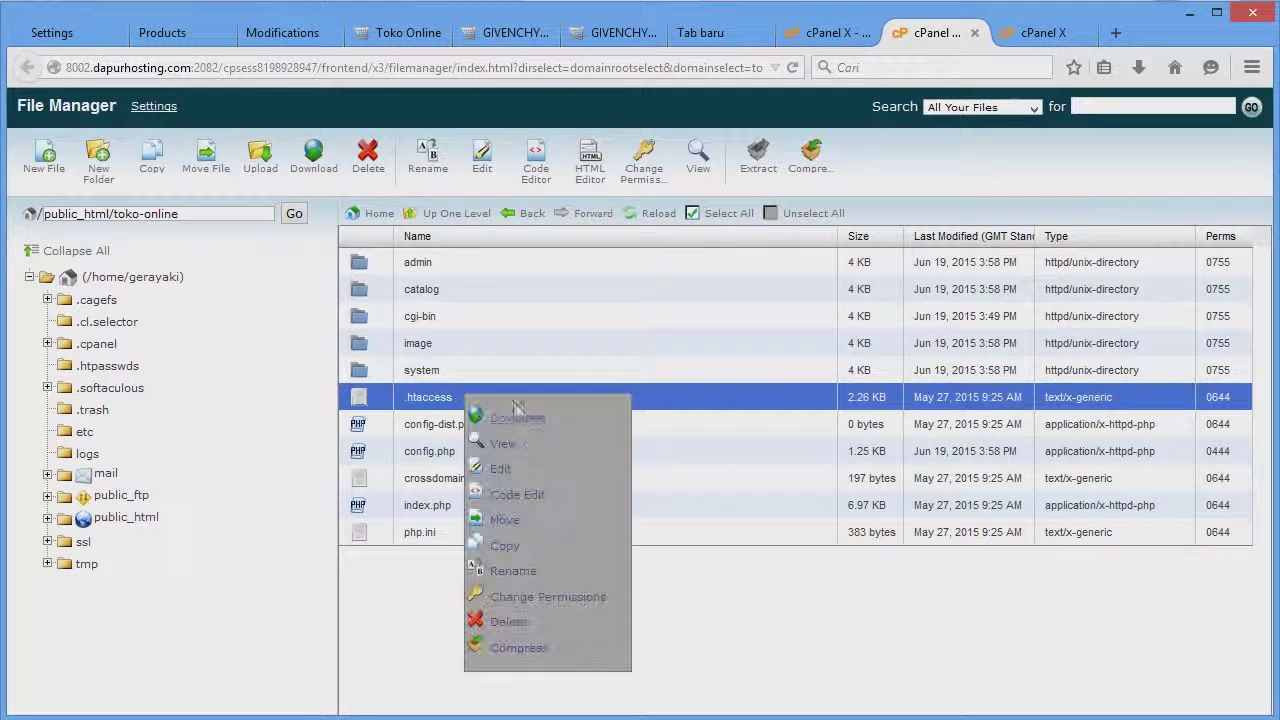
pyautogui.click(478, 466)
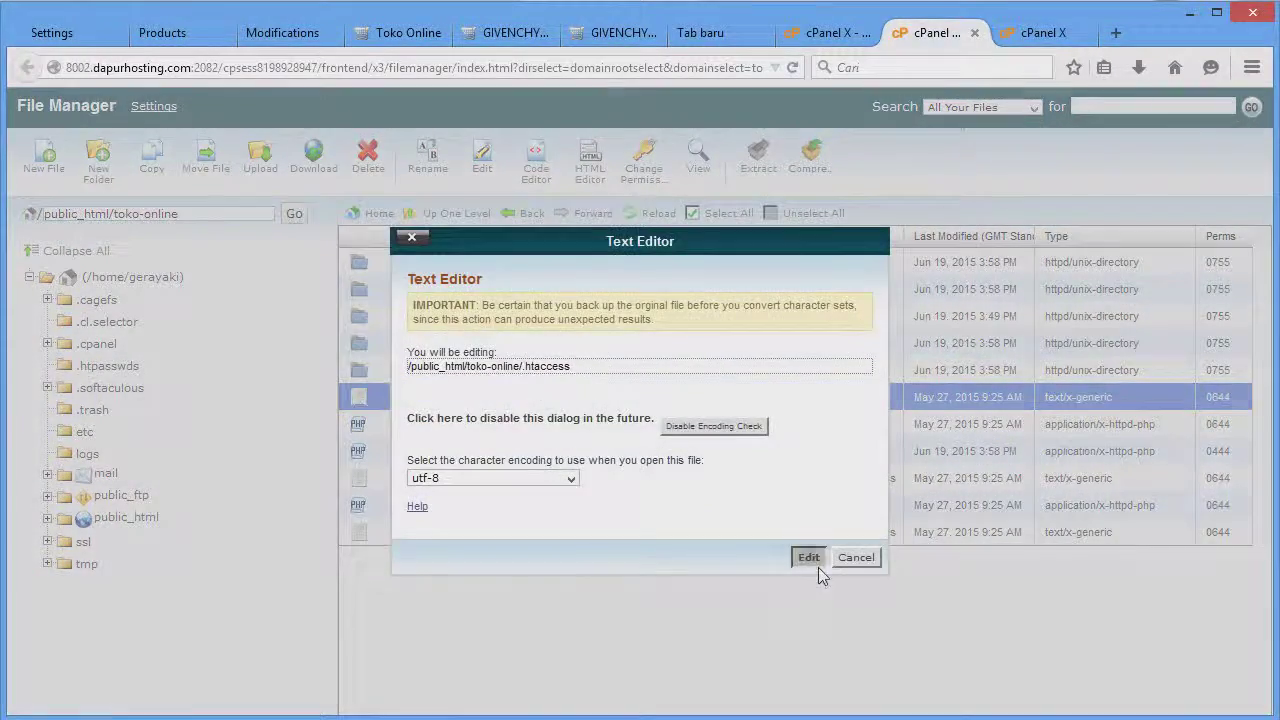
pyautogui.click(818, 567)
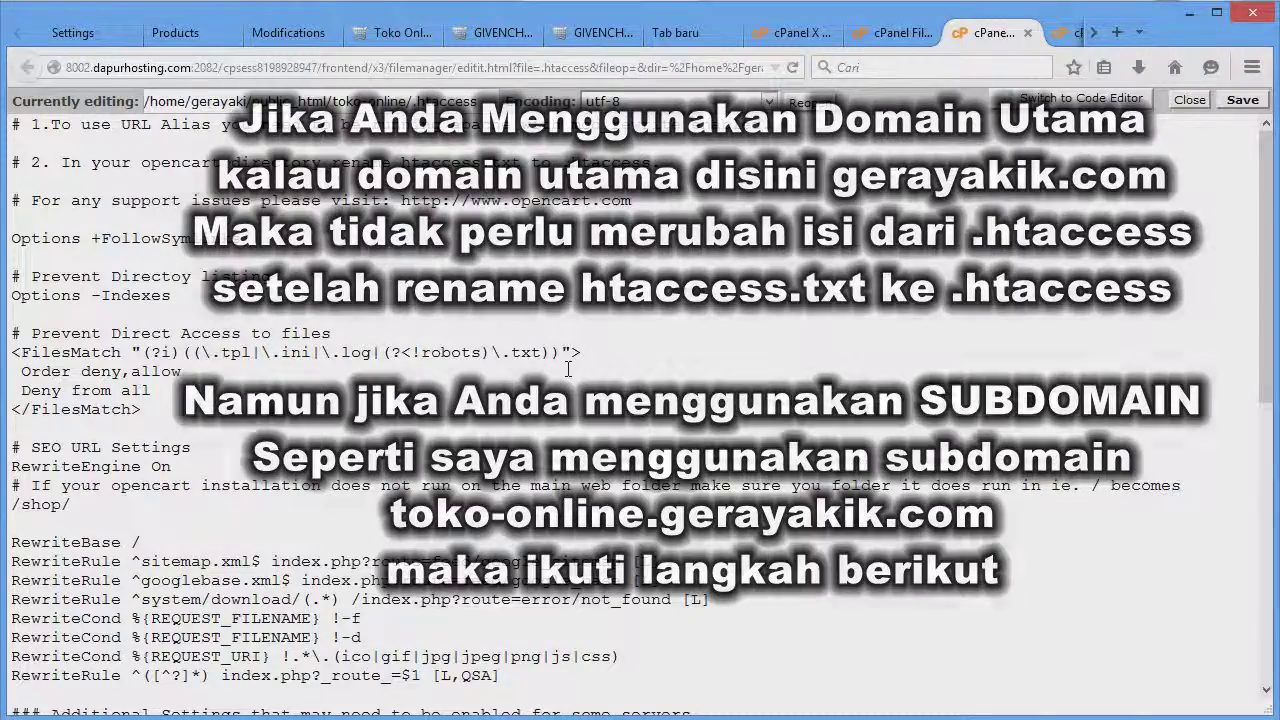
pyautogui.scroll(-1, 569, 369)
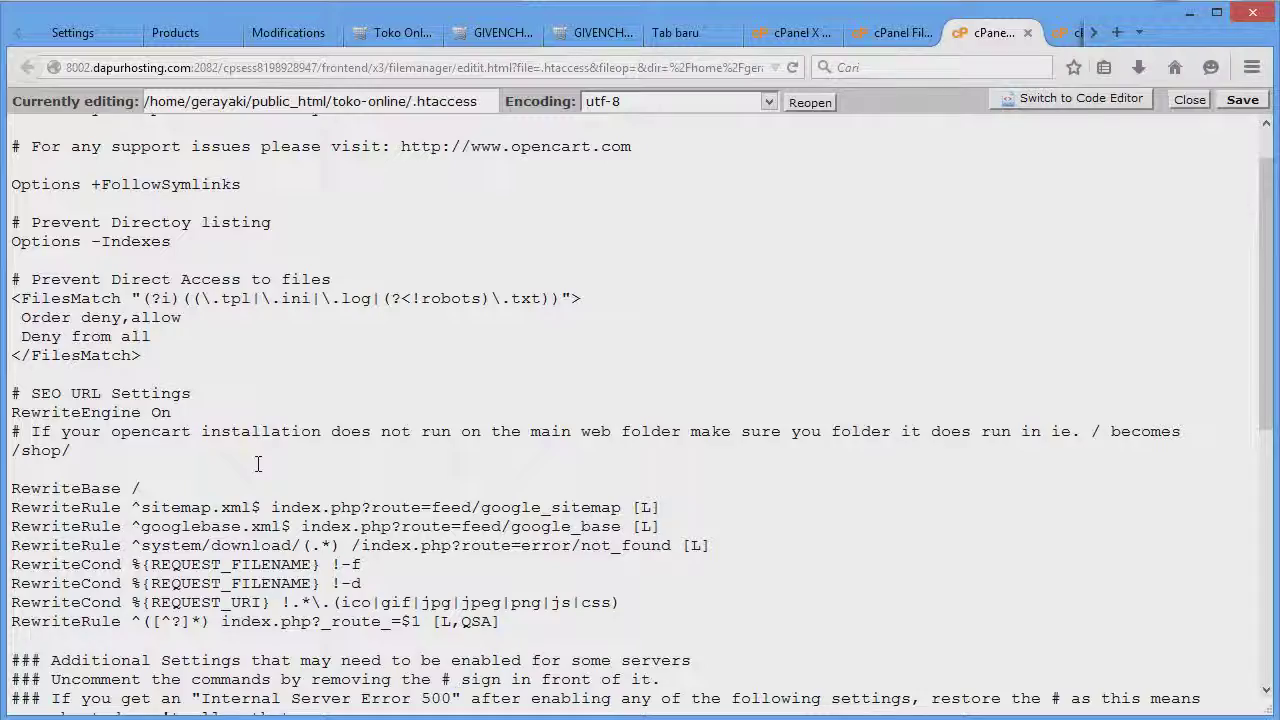
pyautogui.scroll(-1, 258, 463)
pyautogui.scroll(-1, 258, 463)
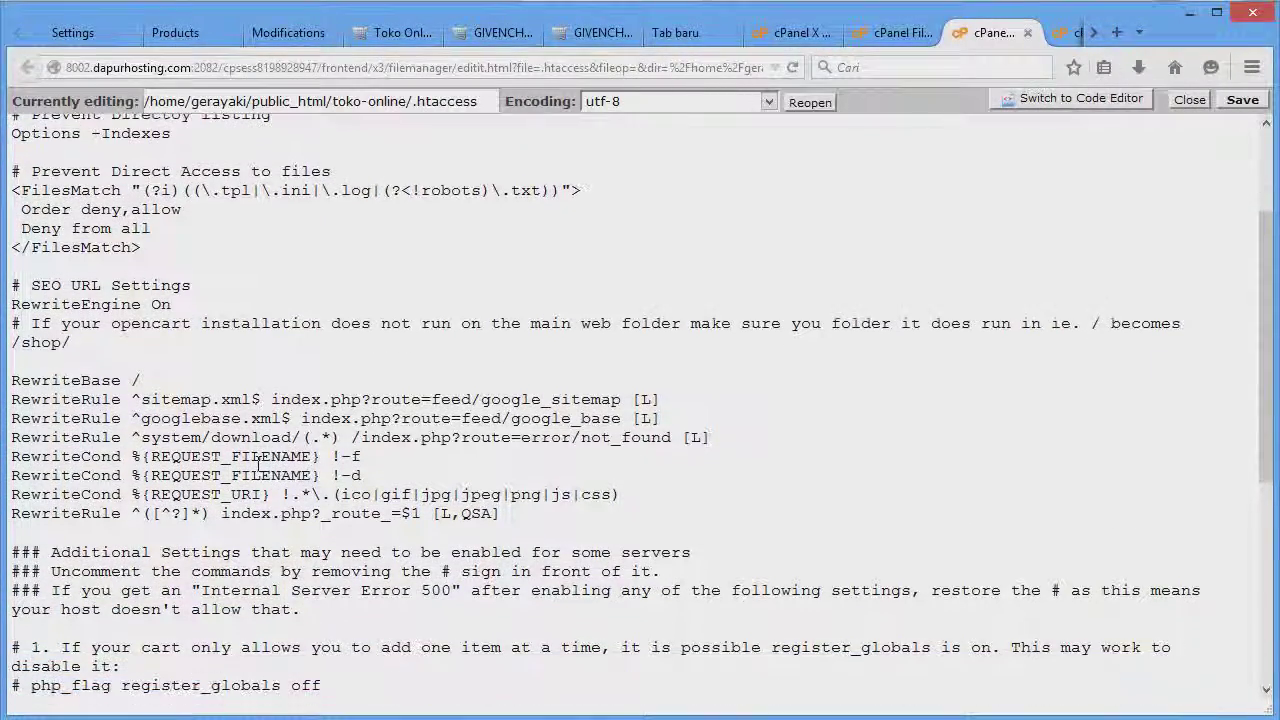
pyautogui.scroll(-1, 258, 463)
pyautogui.scroll(1, 258, 463)
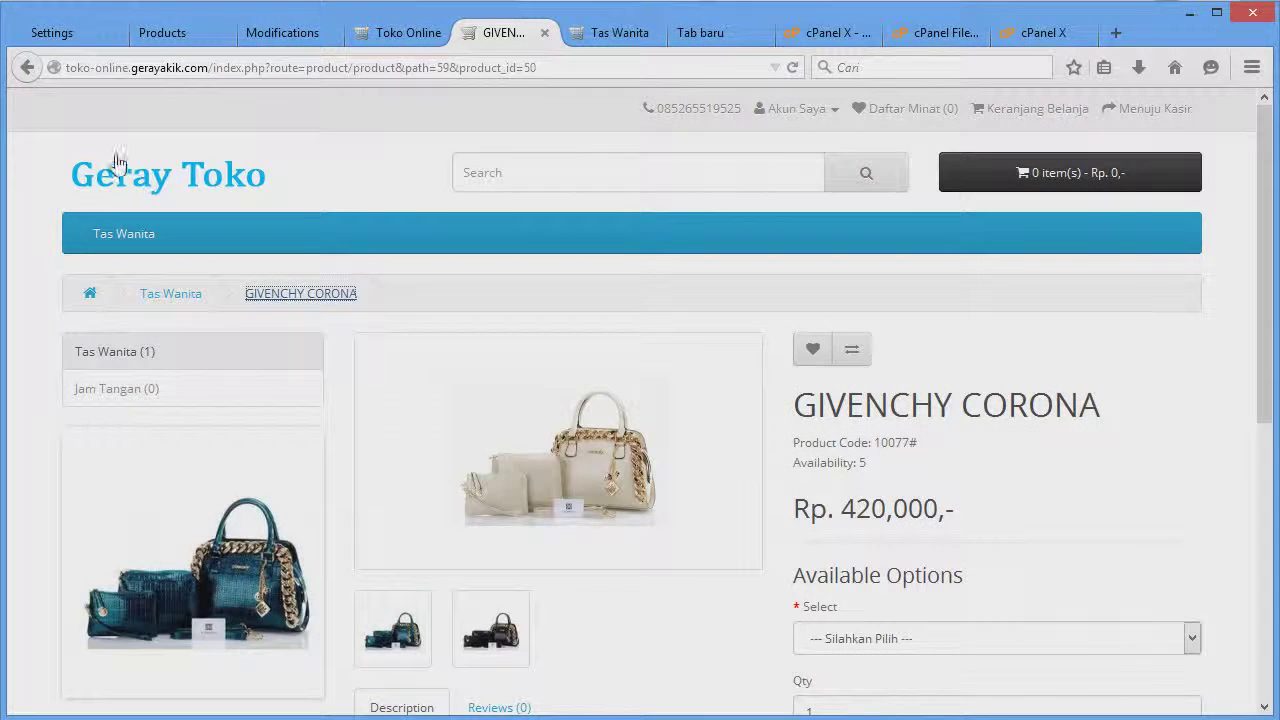
# - Switch to the storefront and reload the GIVENCHY CORONA product page
pyautogui.rightClick(80, 154)
pyautogui.click(222, 172)
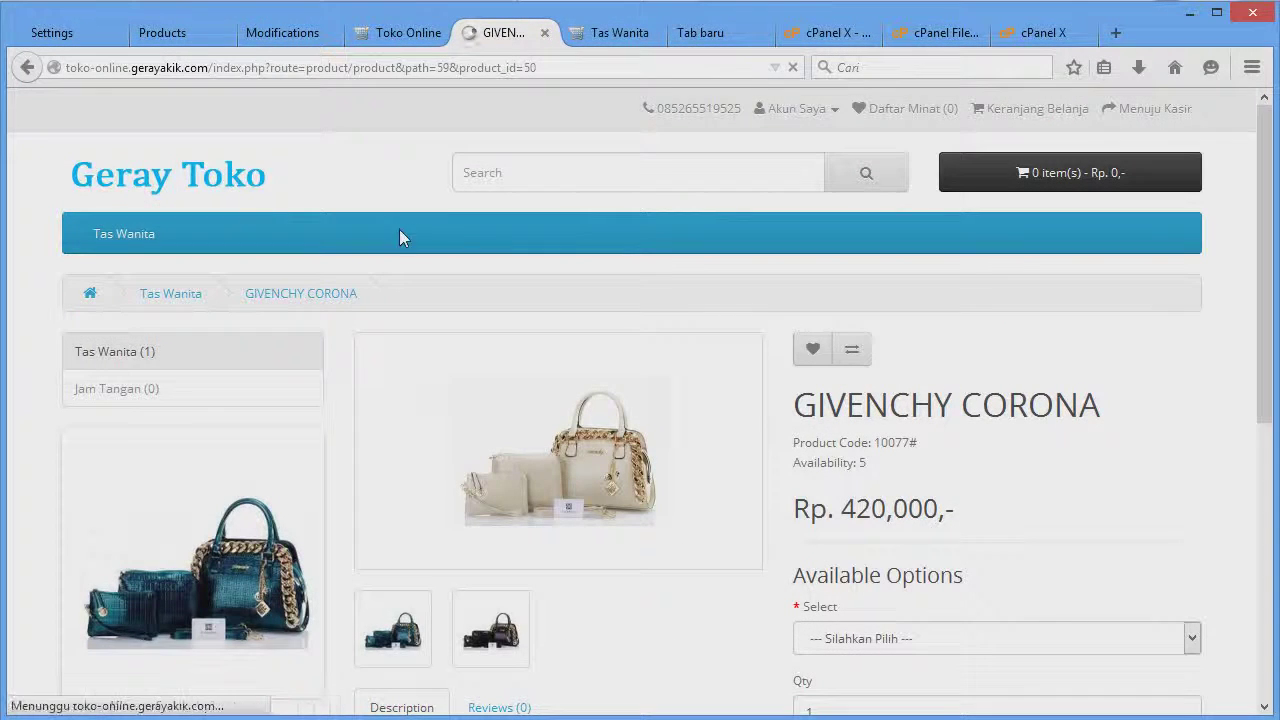
# - In the OpenCart admin, change the GIVENCHY CORONA product's SEO keyword to givenchy-corona and save the product
pyautogui.click(170, 37)
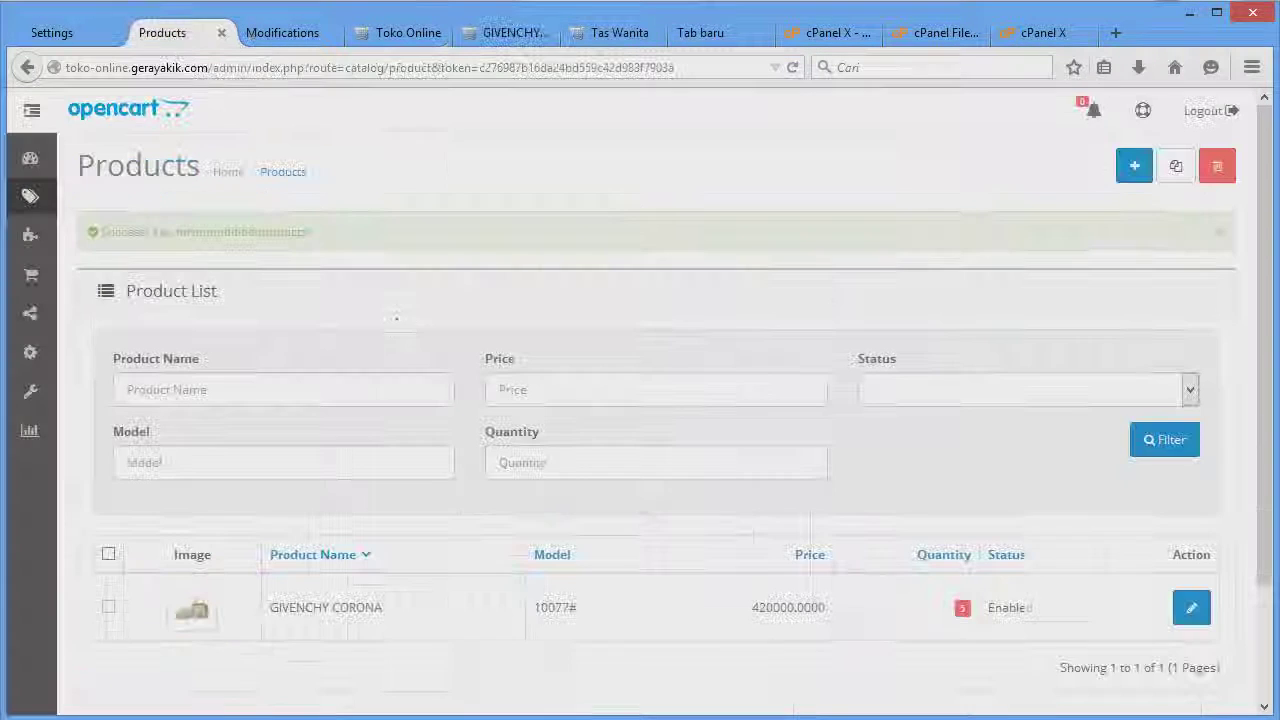
pyautogui.click(1191, 607)
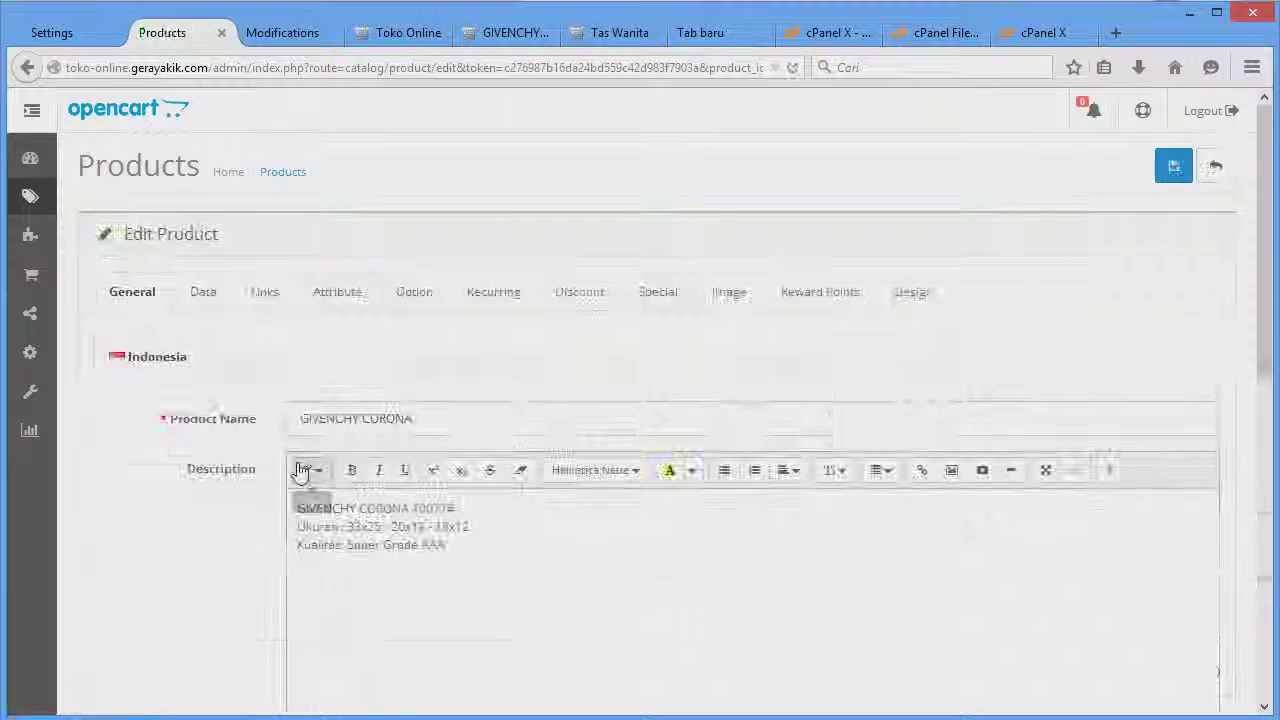
pyautogui.click(193, 287)
pyautogui.scroll(-5, 312, 516)
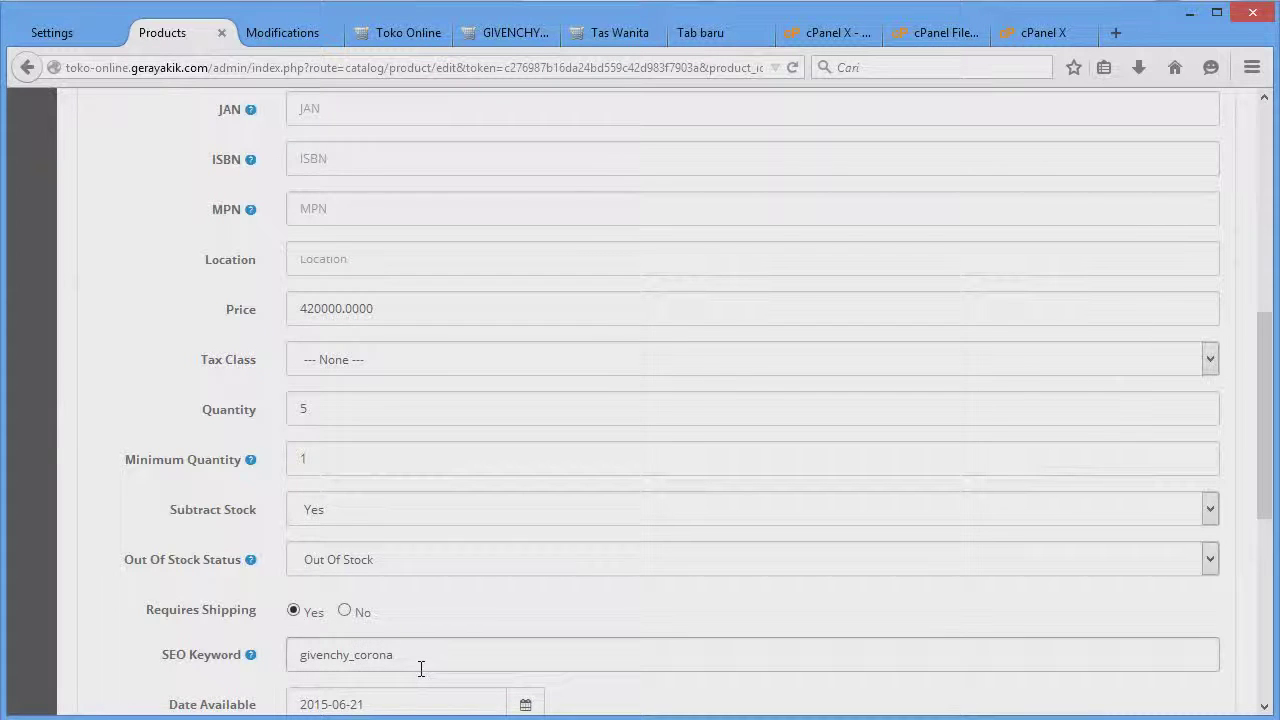
pyautogui.scroll(5, 874, 597)
pyautogui.click(1172, 168)
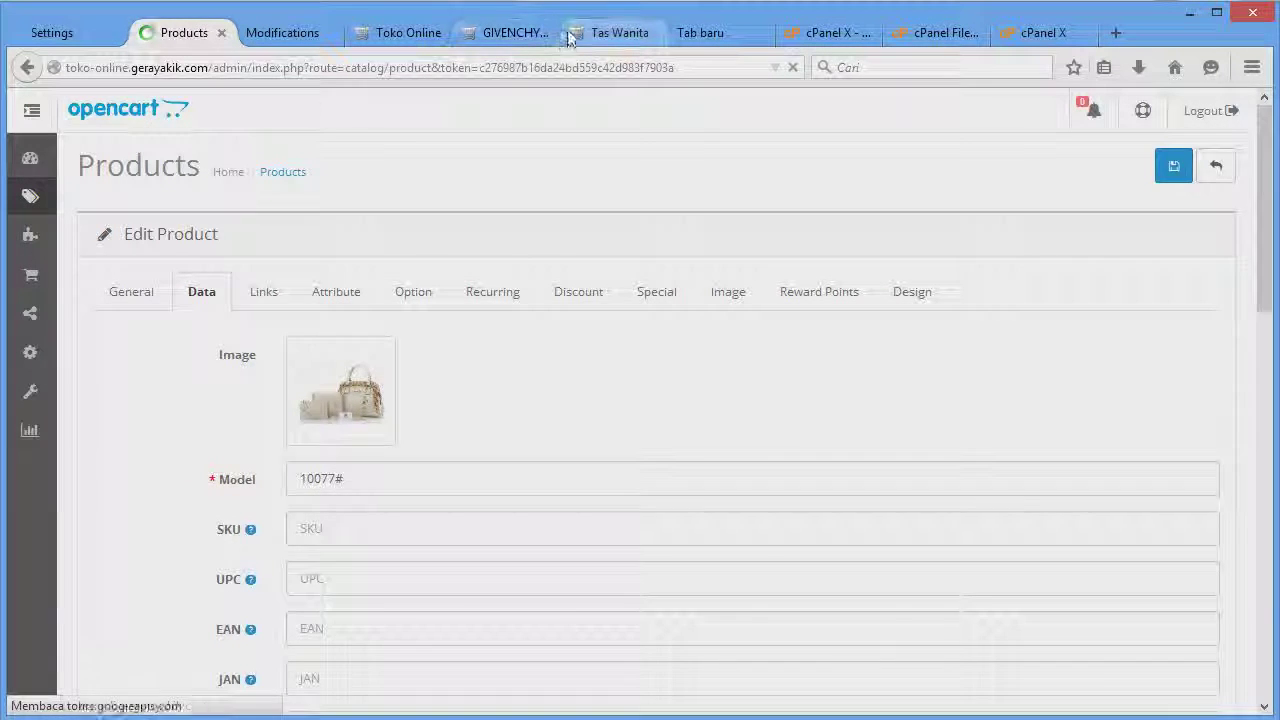
# - Test the GIVENCHY CORONA link from the storefront's Tas Wanita category, and return to the category page
pyautogui.click(603, 32)
pyautogui.click(130, 186)
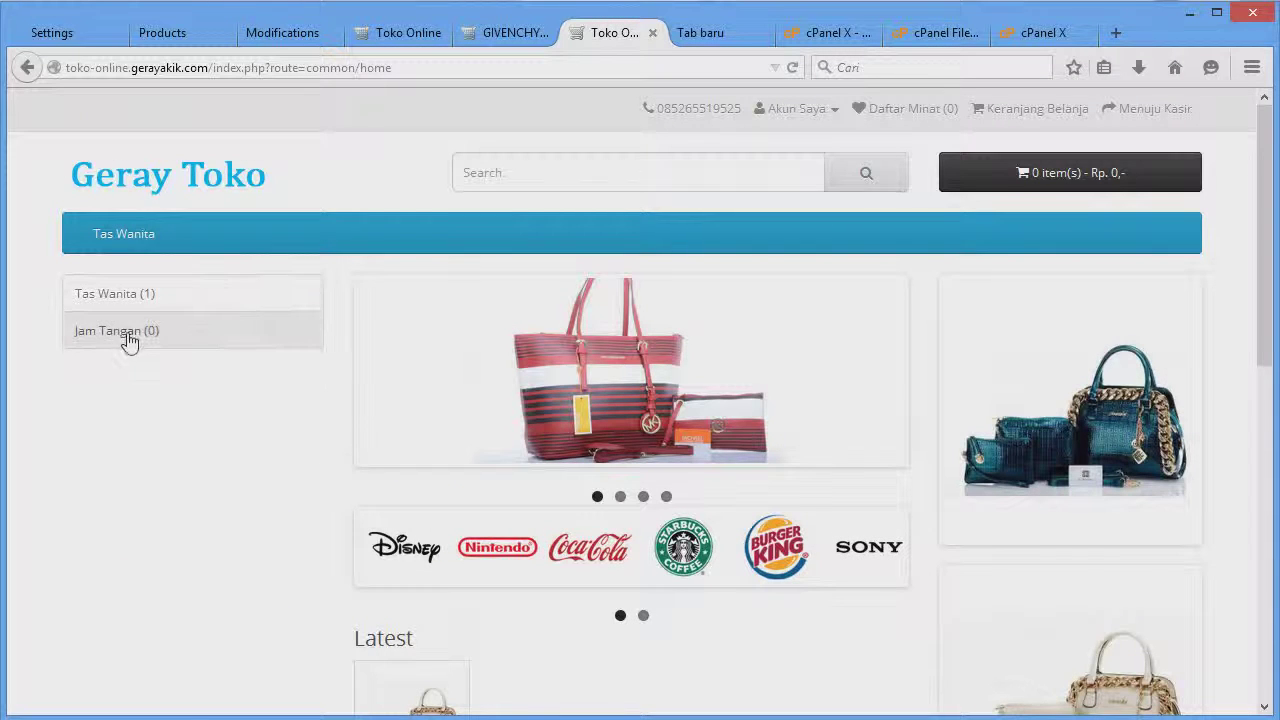
pyautogui.click(88, 296)
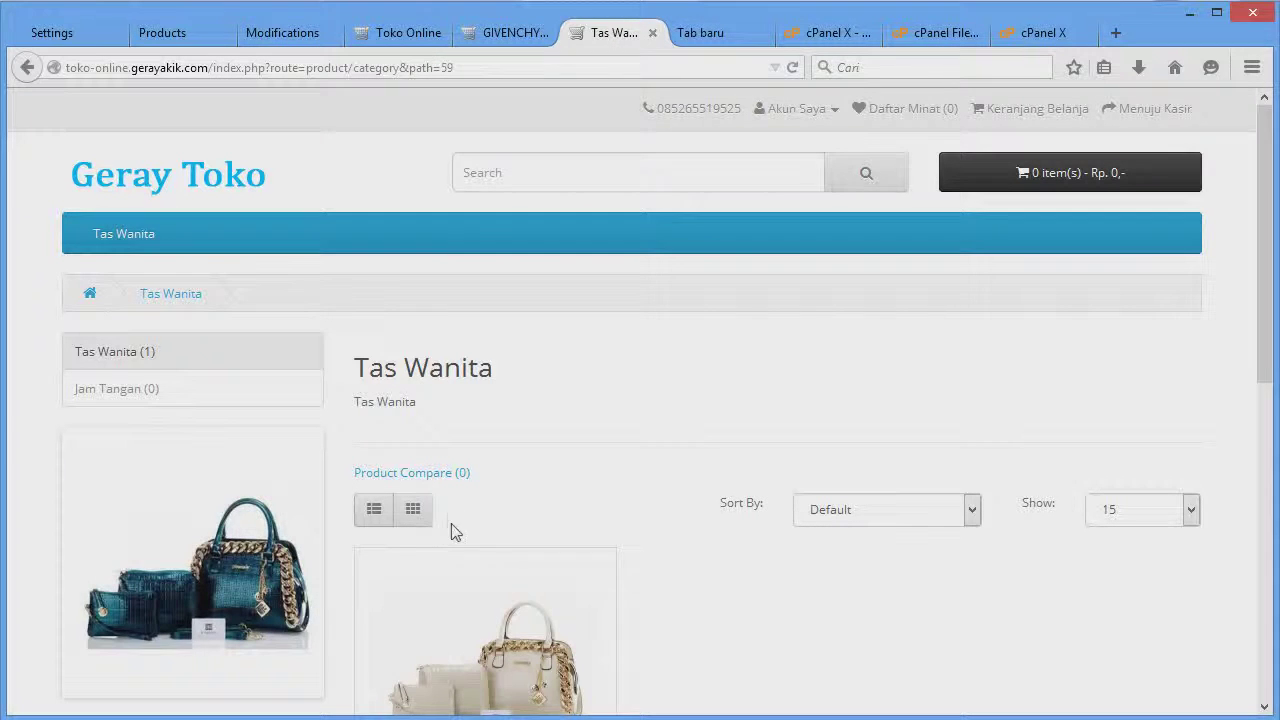
pyautogui.click(423, 607)
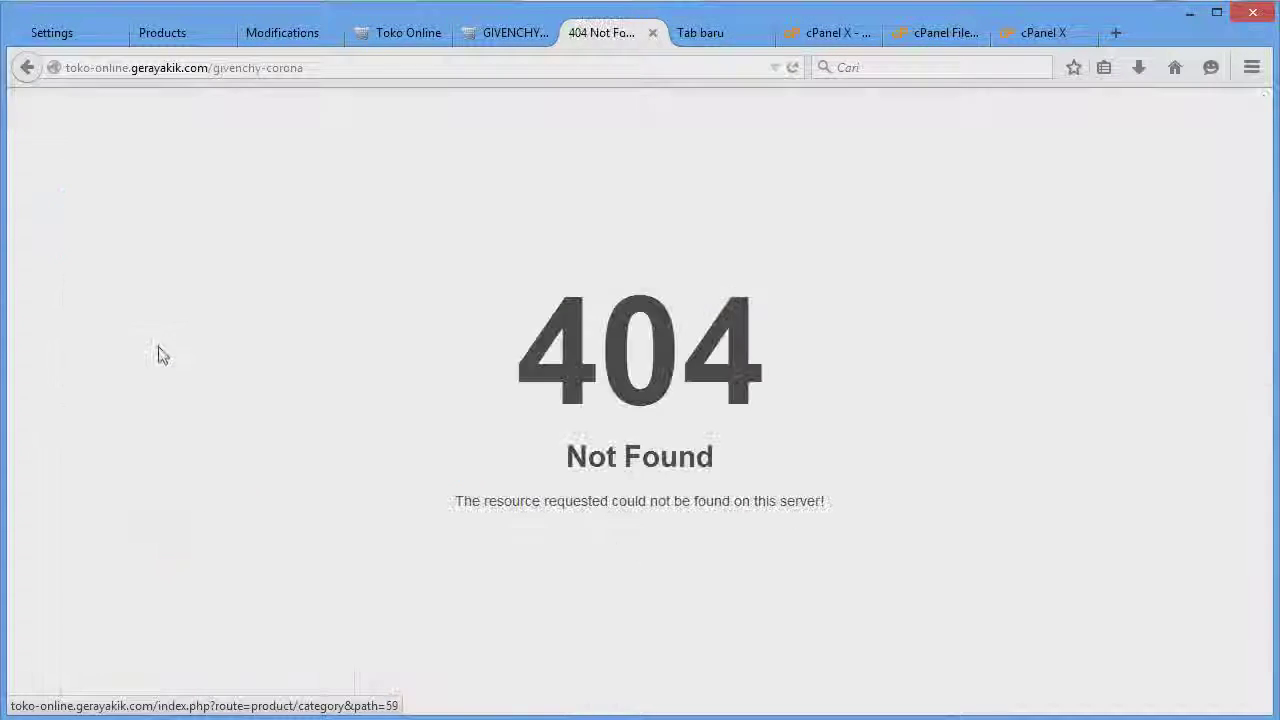
pyautogui.click(28, 70)
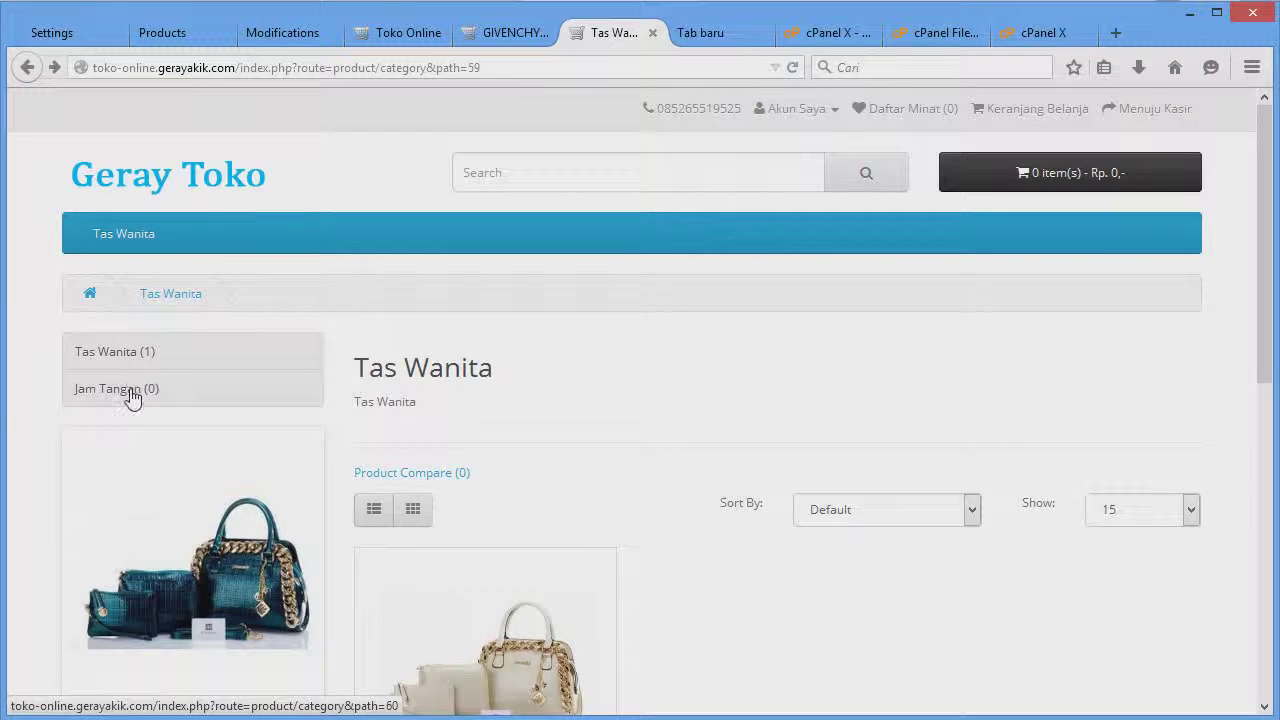
pyautogui.click(130, 356)
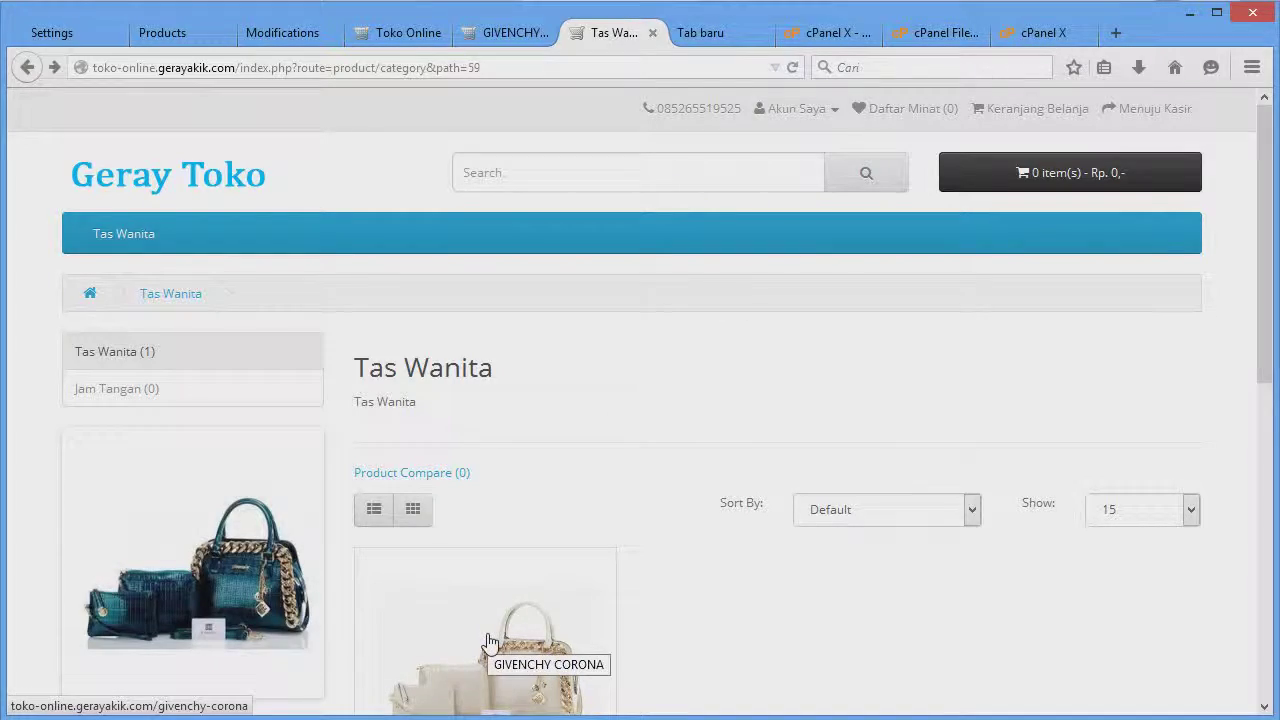
# - Switch to the cPanel editor and save .htaccess with the rewrite base line as # RewriteBase /toko-online/
pyautogui.click(1043, 33)
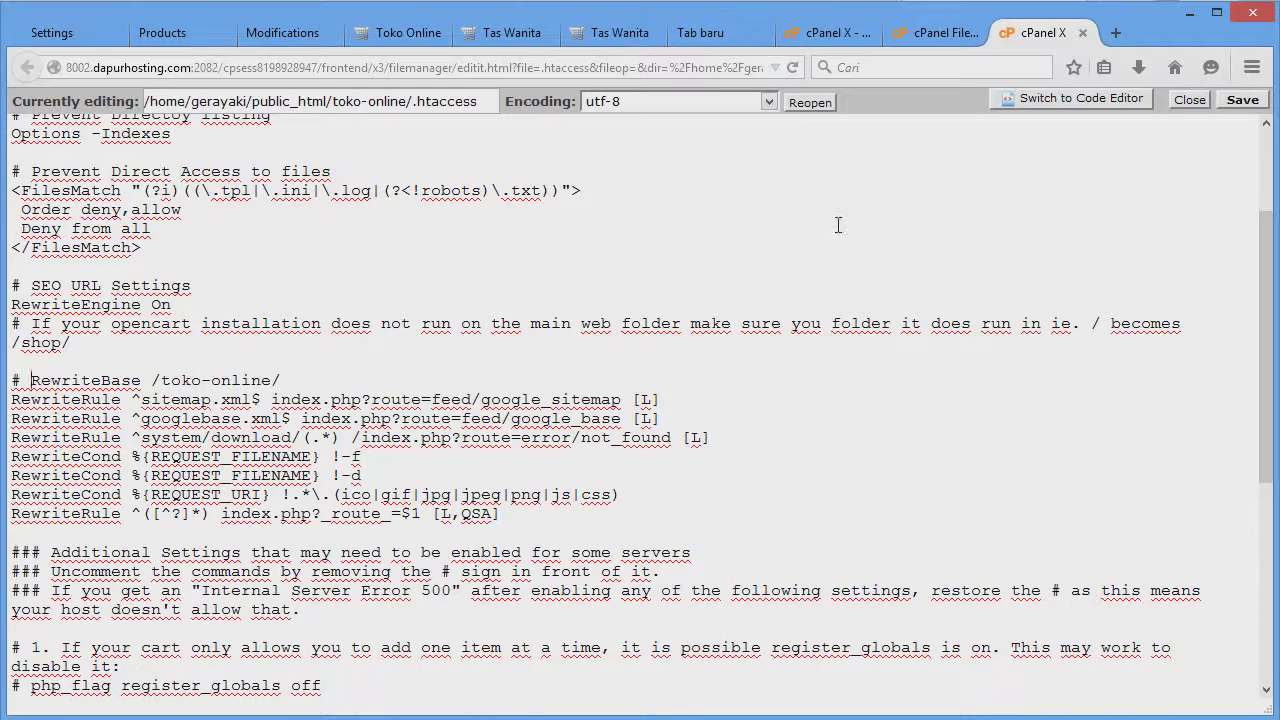
pyautogui.click(1242, 100)
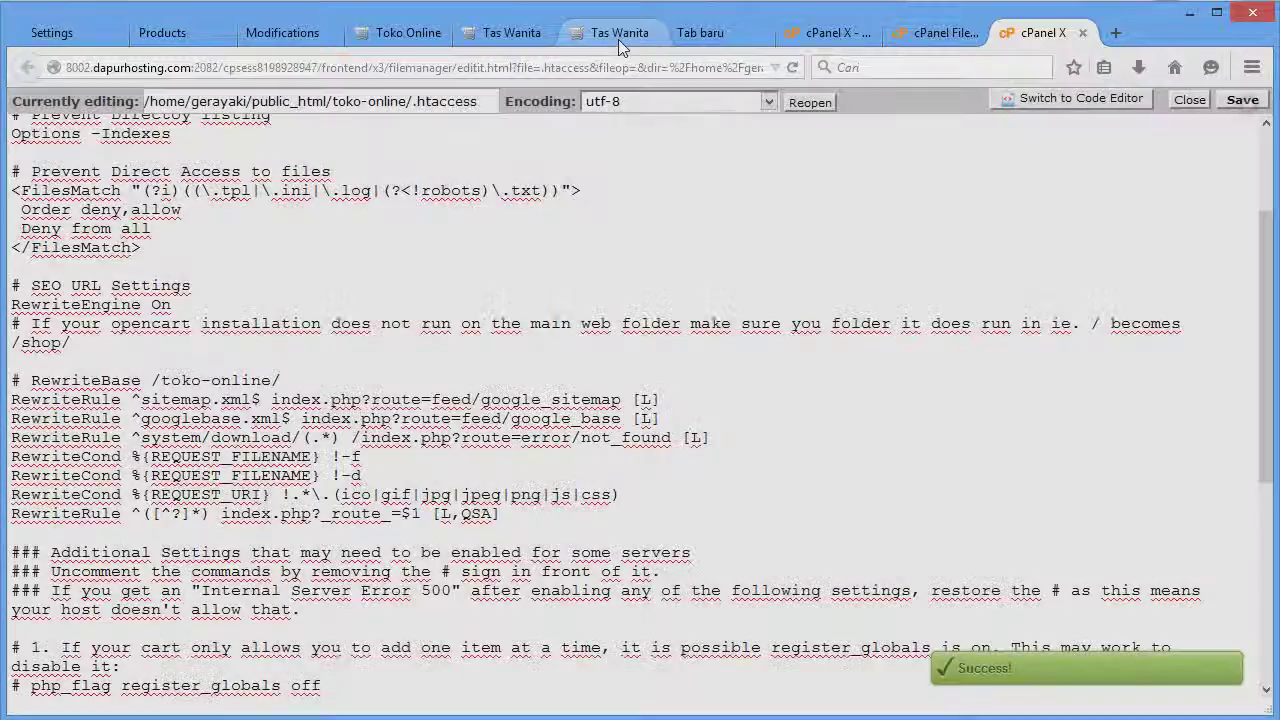
# - Switch to the storefront, reload the Tas Wanita category page and open the GIVENCHY CORONA product from it
pyautogui.click(620, 33)
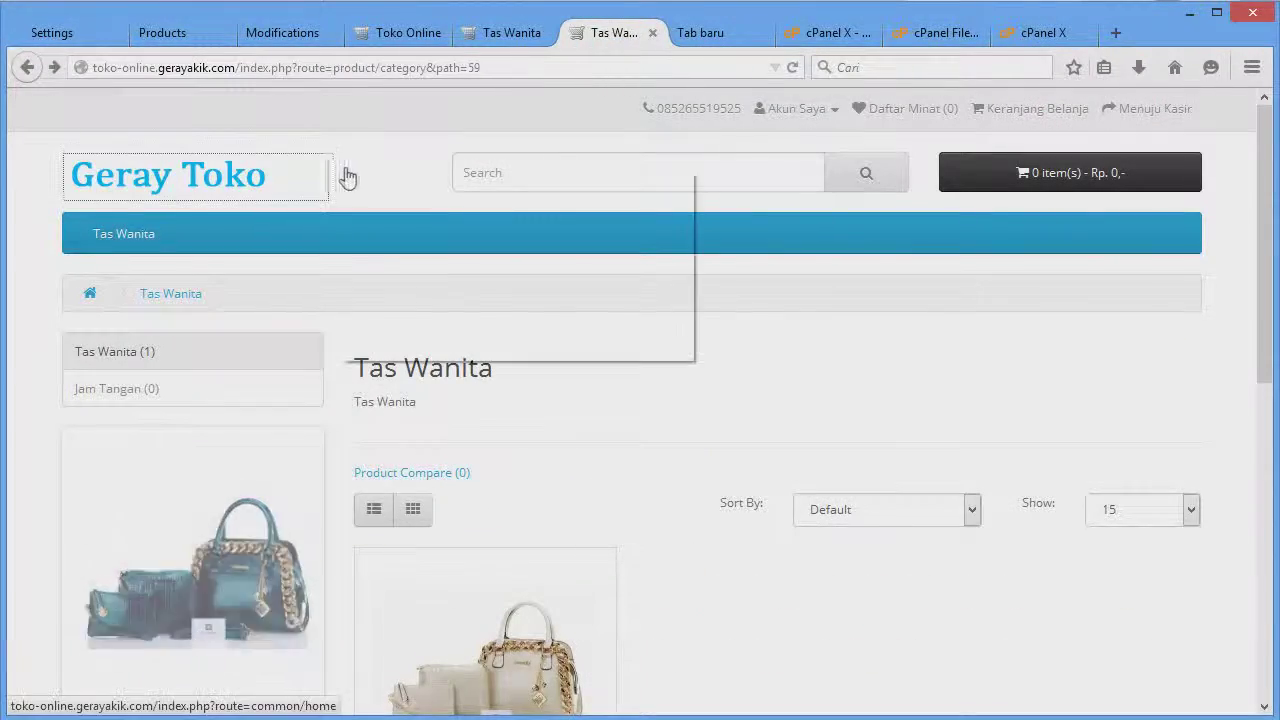
pyautogui.rightClick(22, 204)
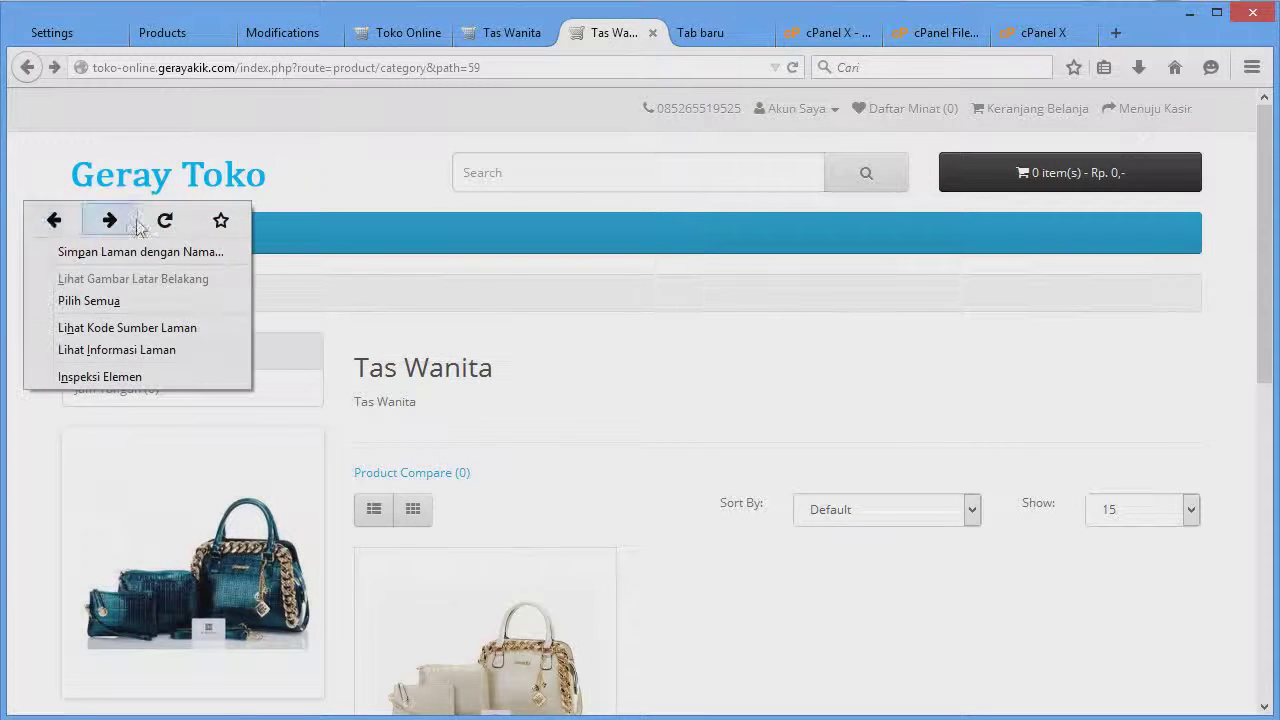
pyautogui.click(164, 222)
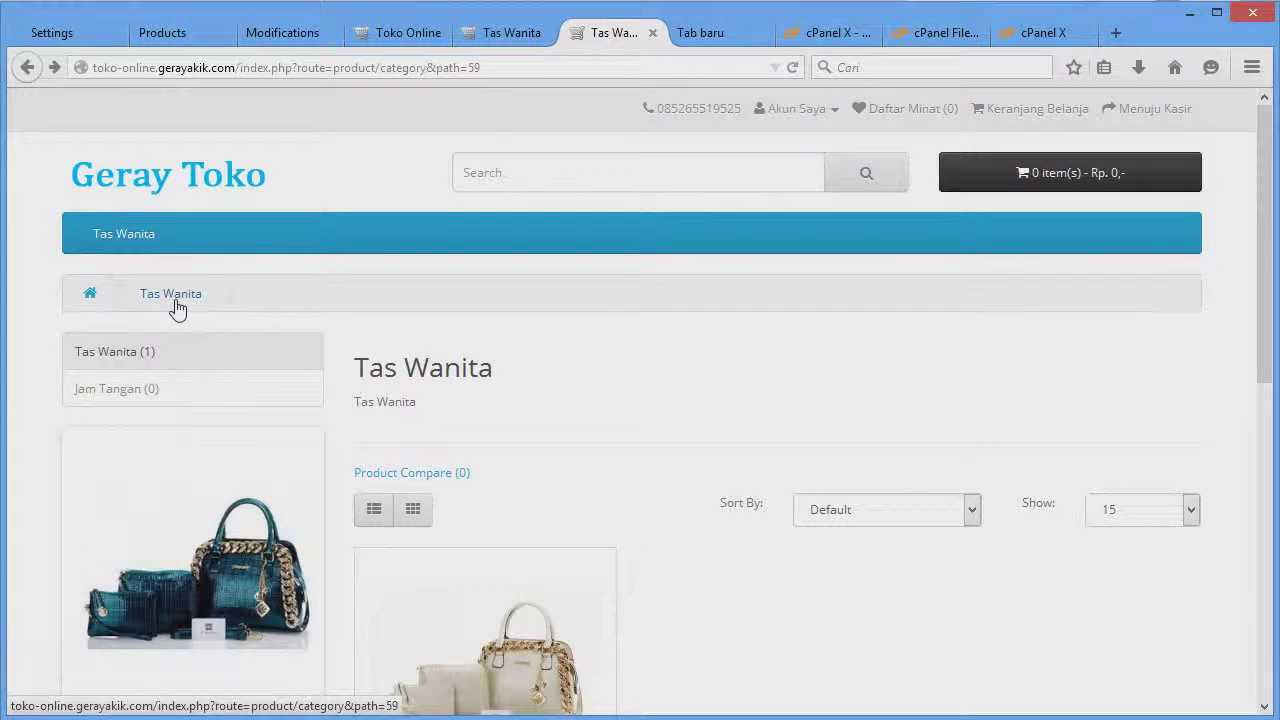
pyautogui.click(507, 637)
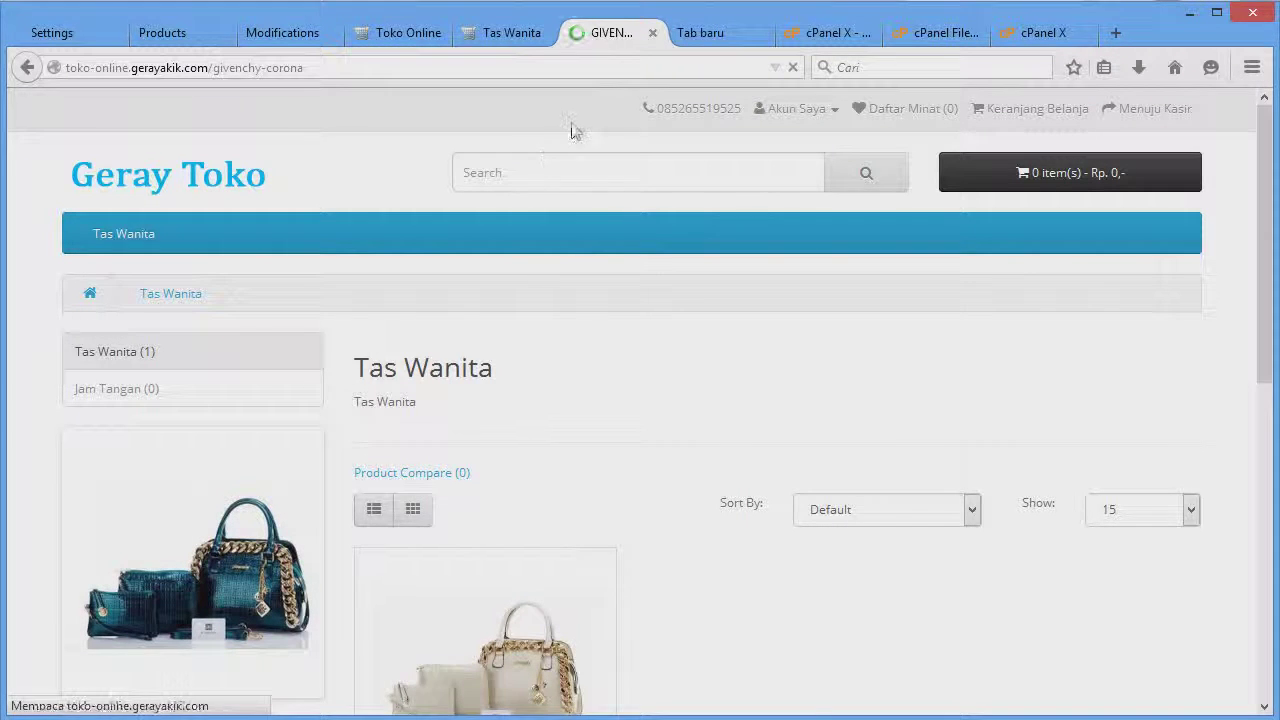
# - Examine the opened product page and the SEO keyword part of its web address
pyautogui.click(331, 63)
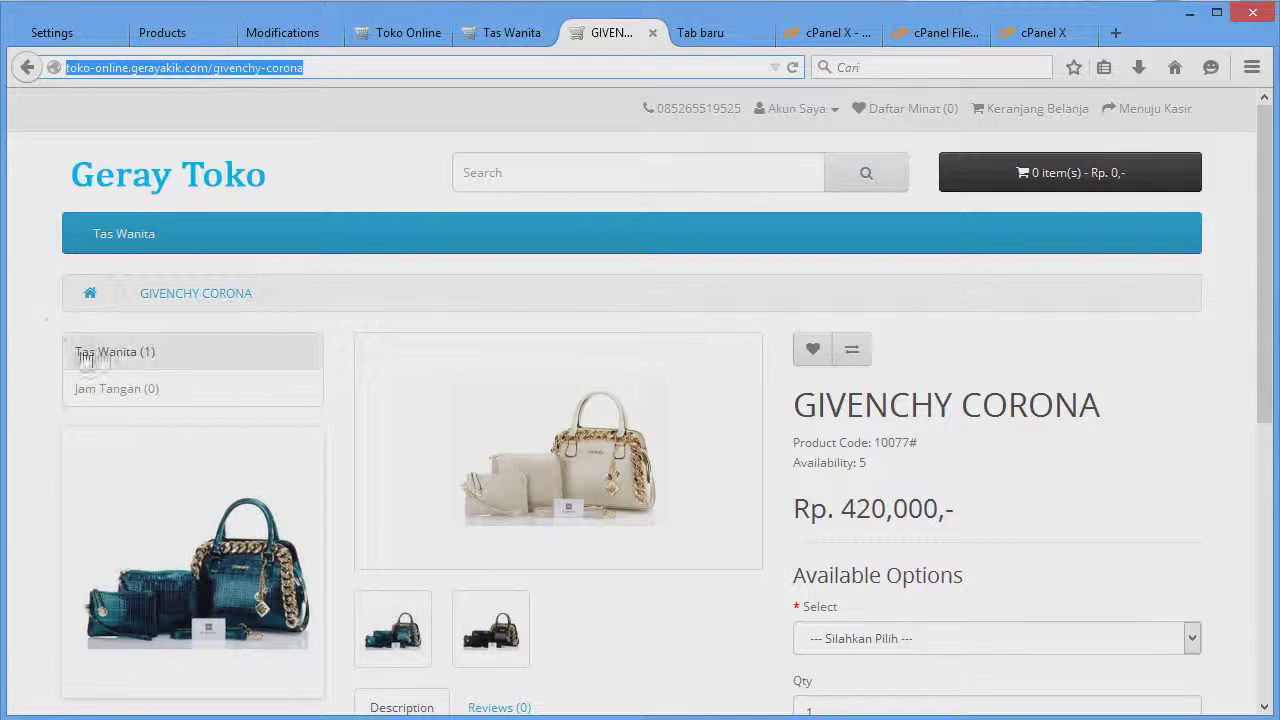
pyautogui.scroll(-3, 69, 330)
pyautogui.scroll(3, 69, 330)
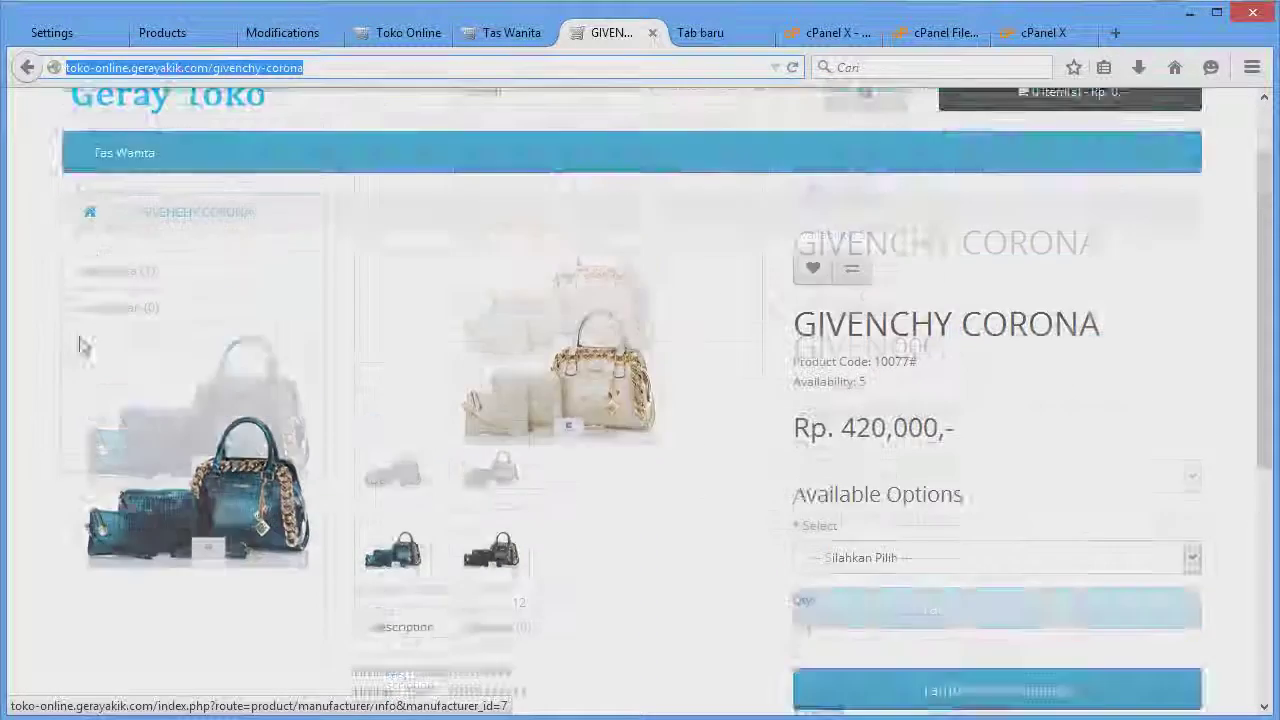
pyautogui.click(218, 67)
pyautogui.moveTo(215, 67); pyautogui.dragTo(338, 66)
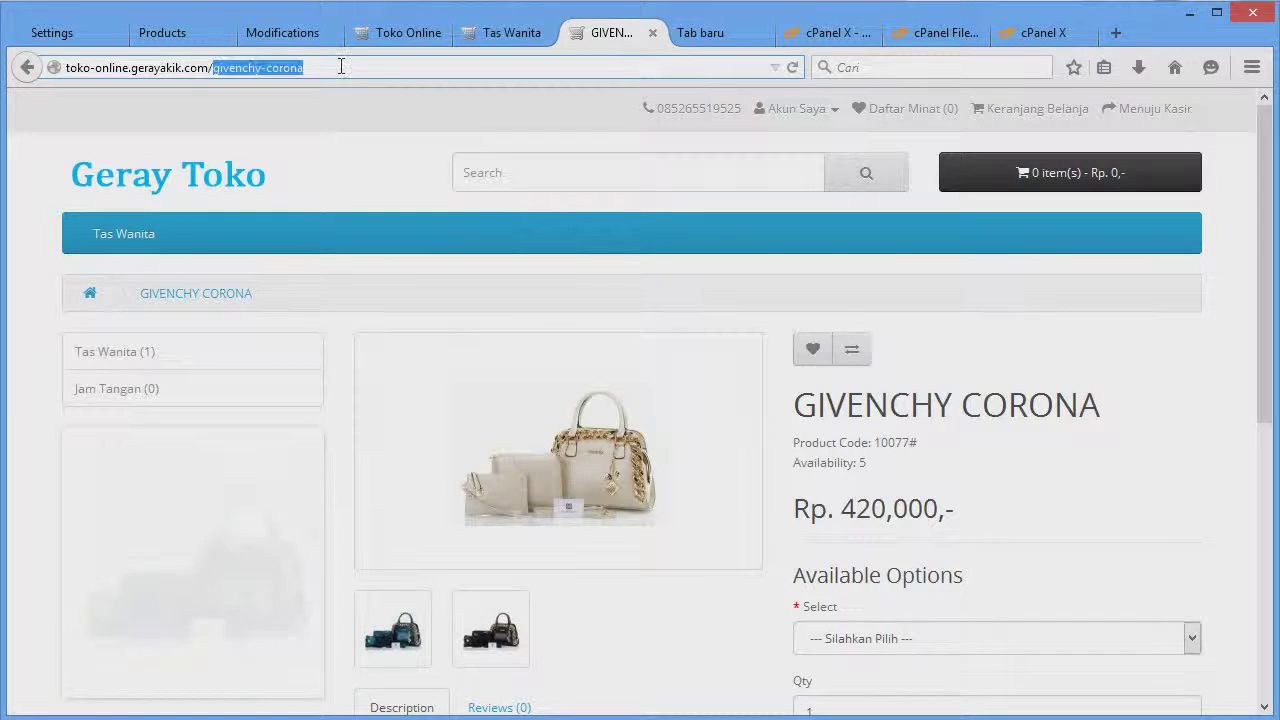
pyautogui.click(312, 68)
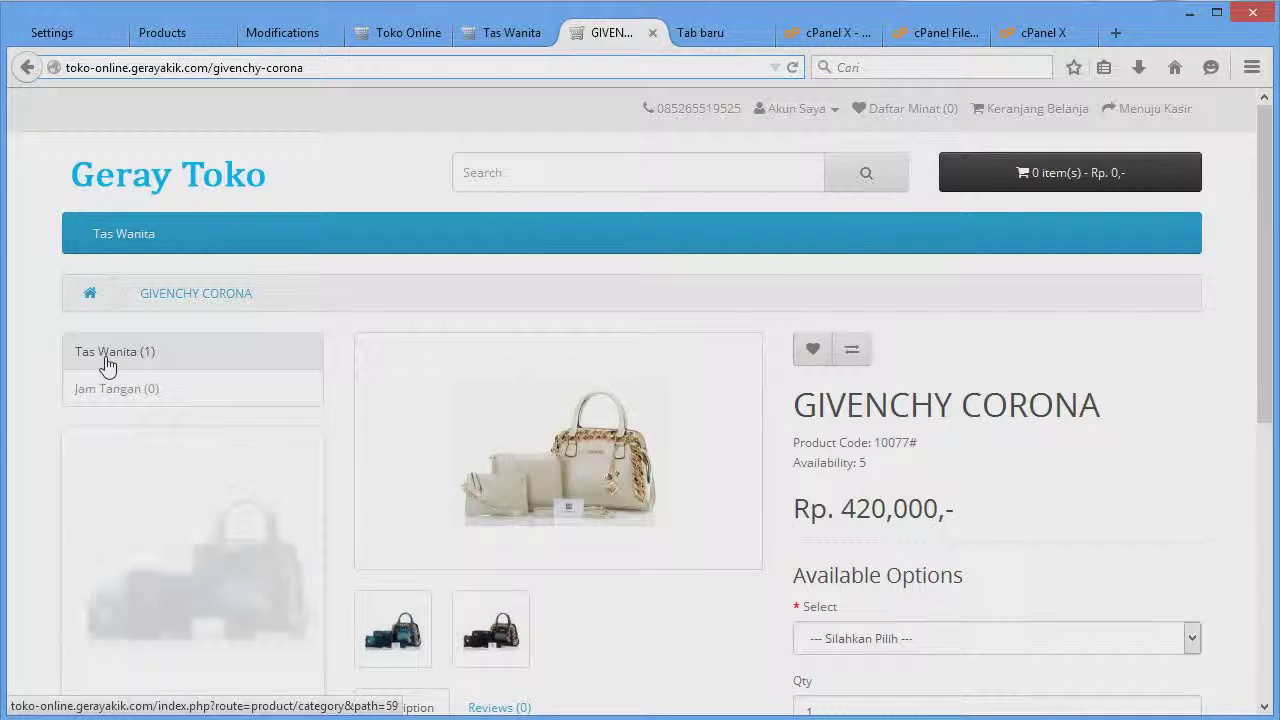
# - Switch to the OpenCart admin, set the Tas Wanita category's SEO keyword to tas-wanita and save the category
pyautogui.click(262, 36)
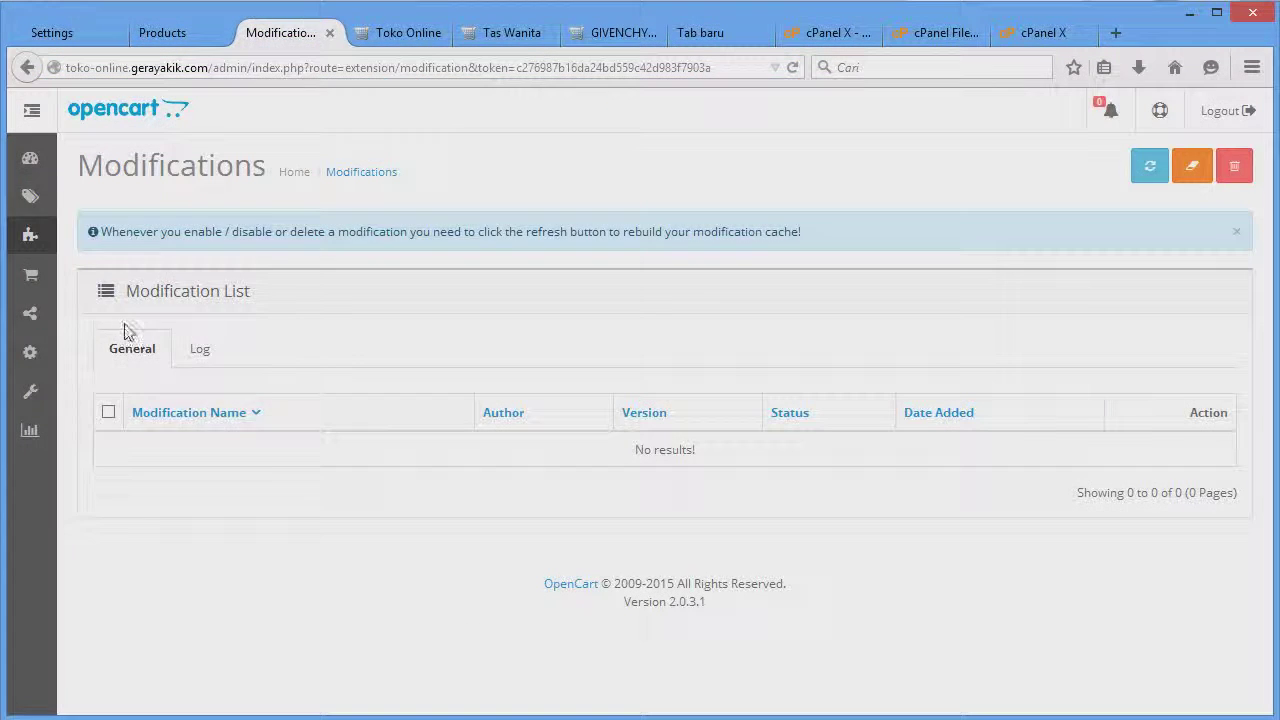
pyautogui.moveTo(29, 197)
pyautogui.click(147, 210)
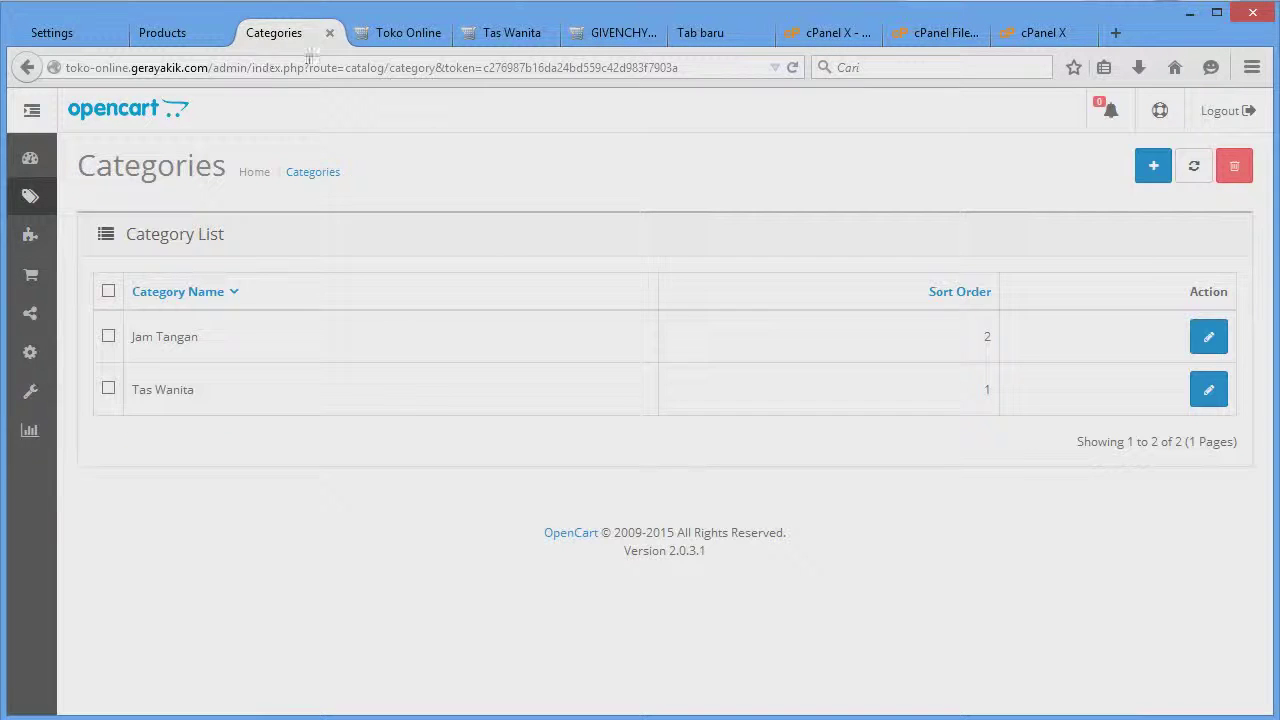
pyautogui.click(1205, 390)
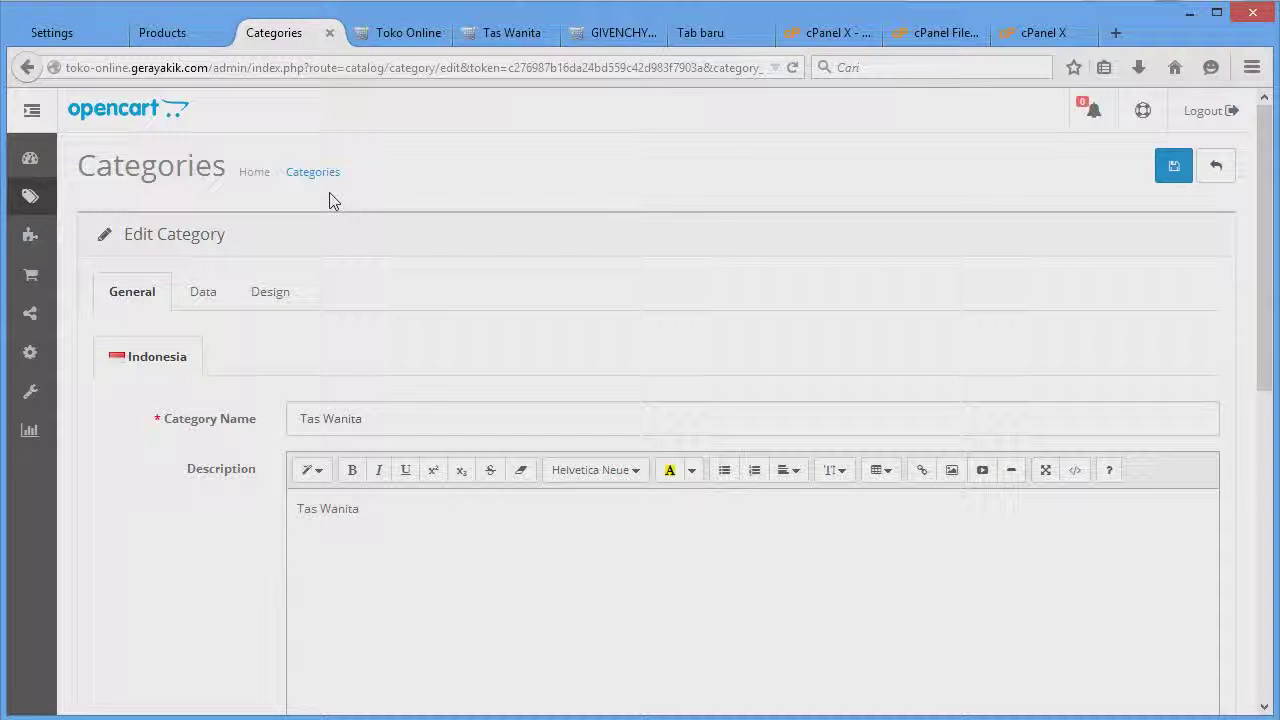
pyautogui.click(203, 291)
pyautogui.scroll(-5, 329, 563)
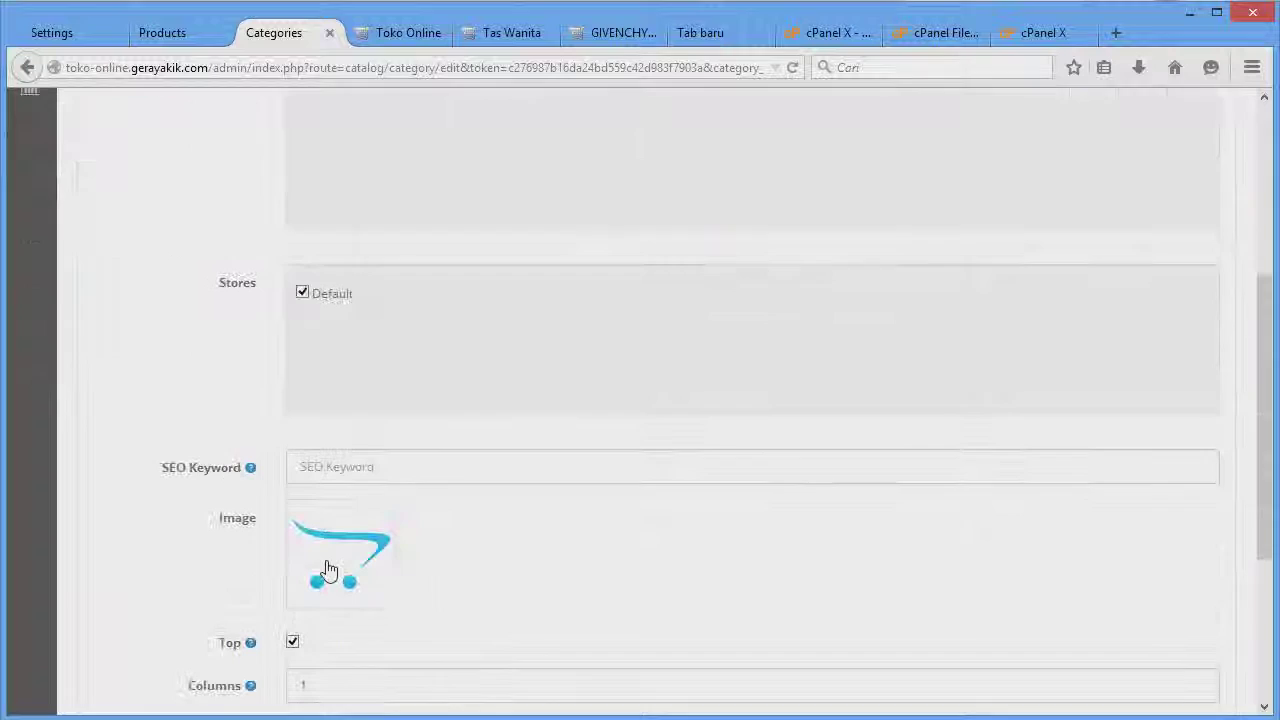
pyautogui.click(320, 460)
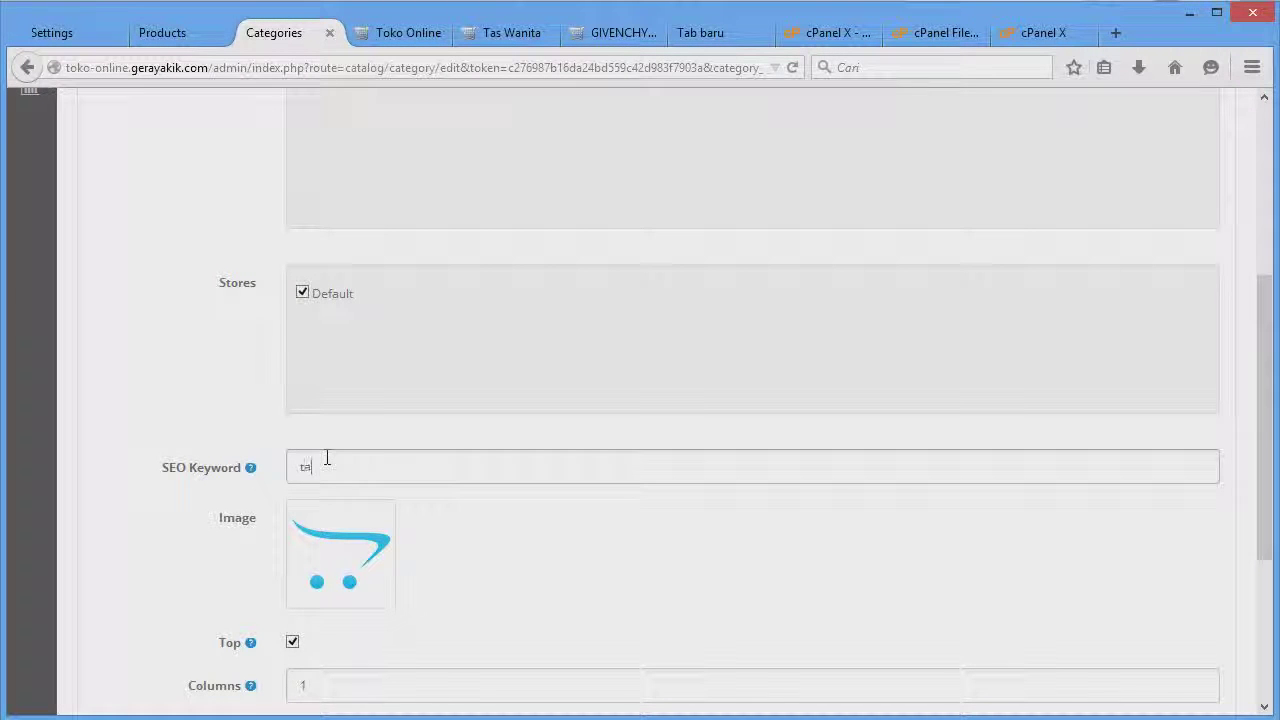
pyautogui.write('tas-wanita')
pyautogui.scroll(5, 900, 350)
pyautogui.click(1165, 178)
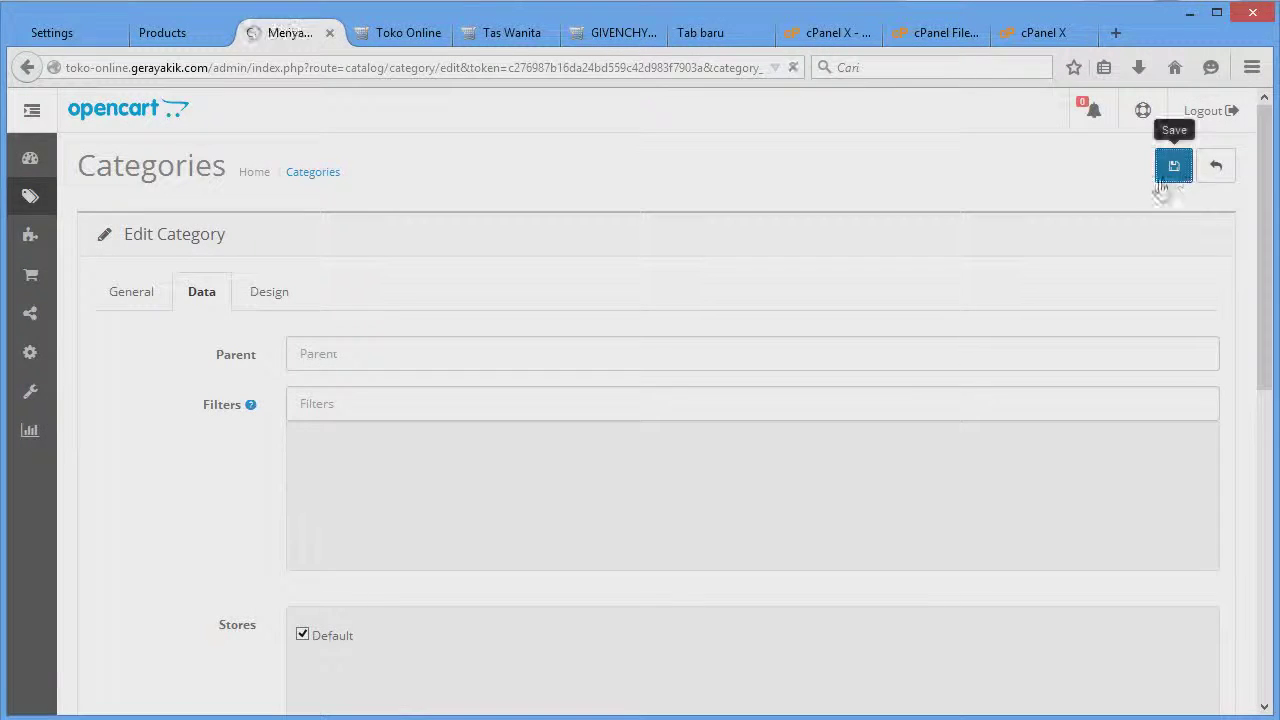
# - Switch to the storefront, reload the Tas Wanita category page and compare its web address with the GIVENCHY CORONA product page's
pyautogui.click(505, 32)
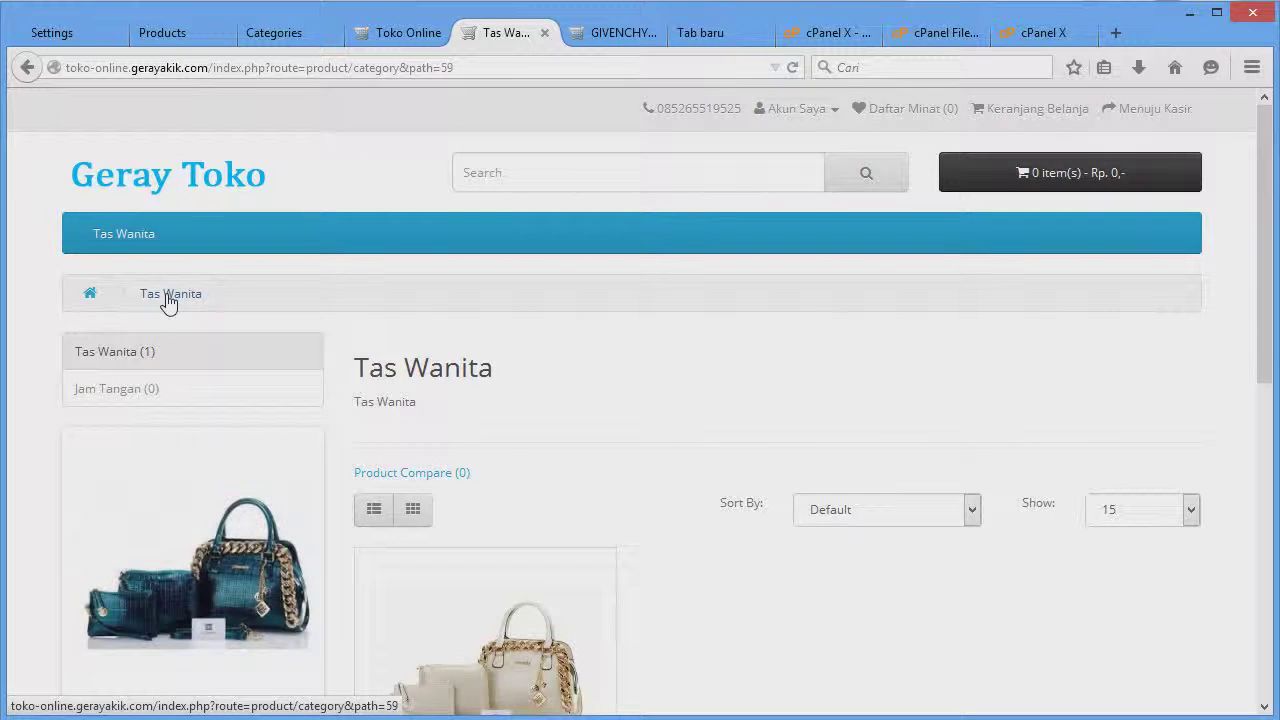
pyautogui.rightClick(52, 210)
pyautogui.click(190, 228)
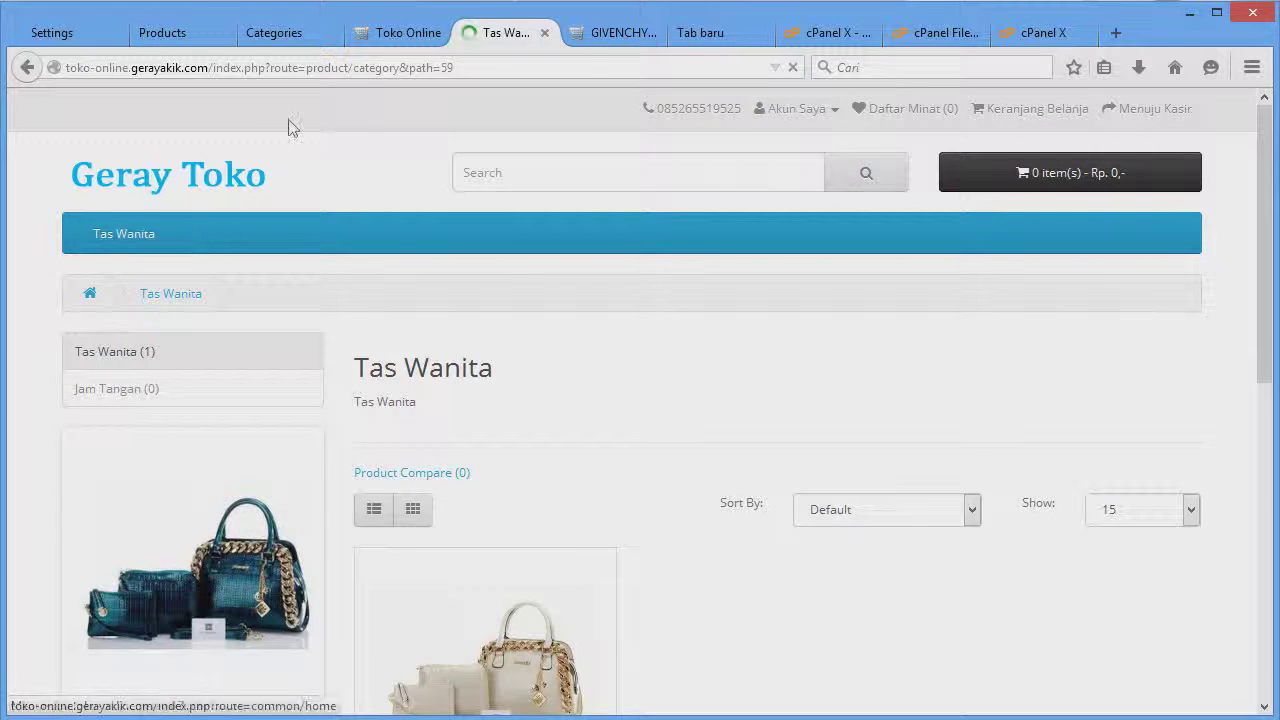
pyautogui.click(609, 32)
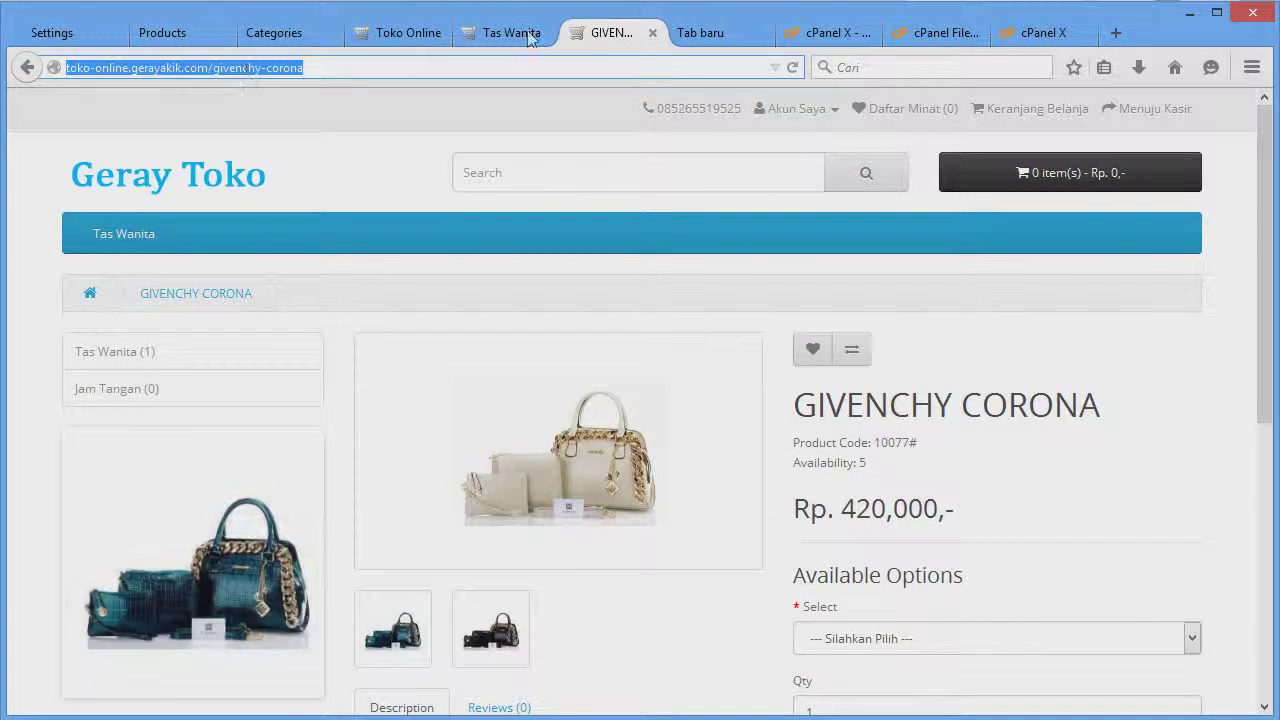
pyautogui.click(527, 33)
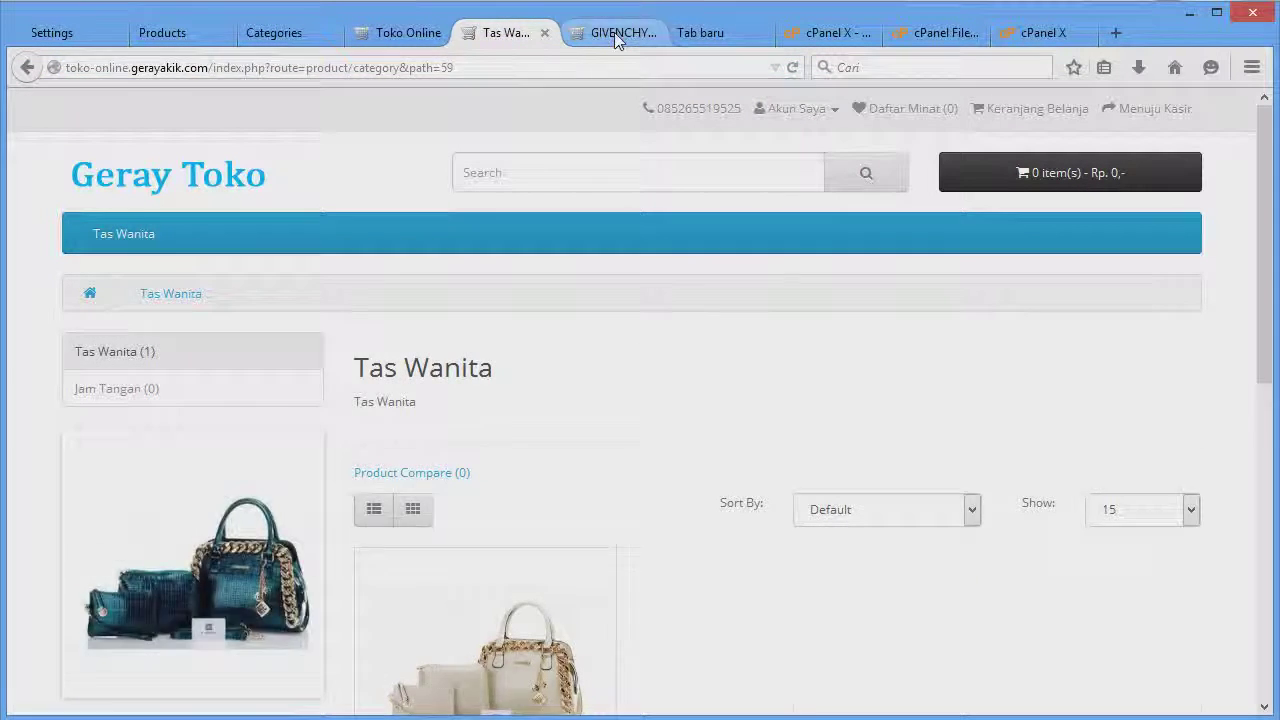
pyautogui.click(617, 34)
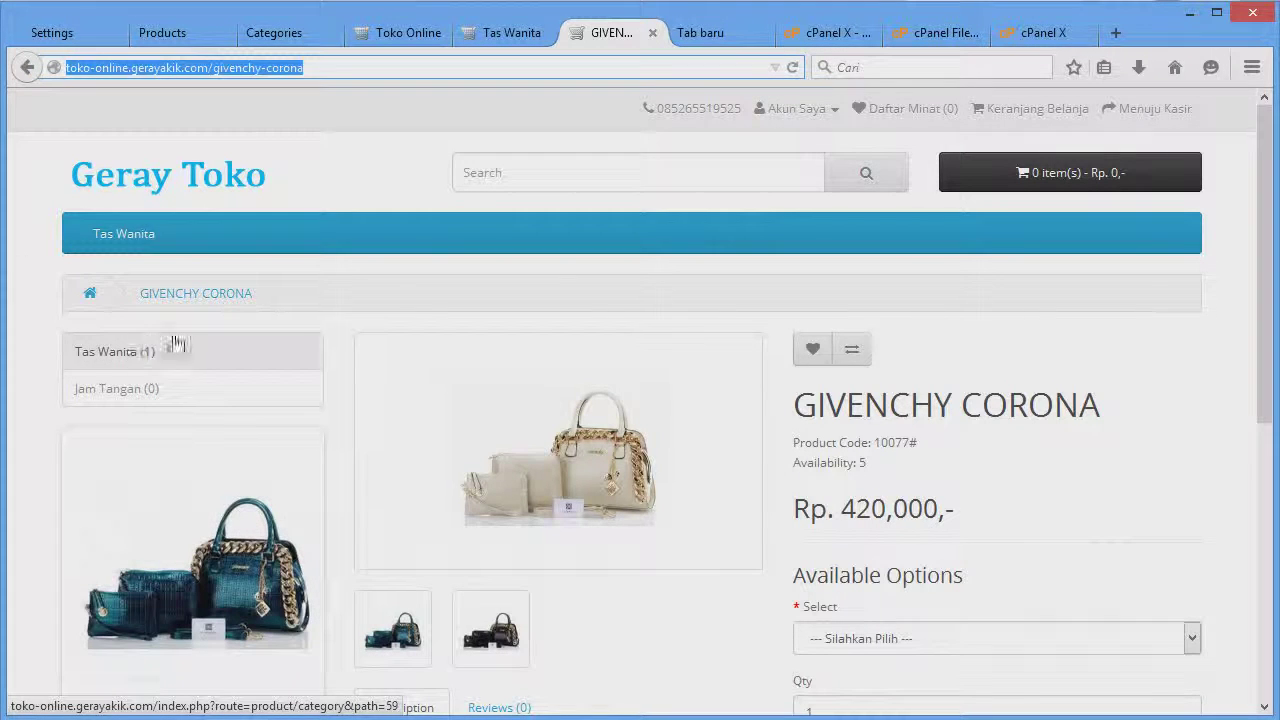
# - Reload the GIVENCHY CORONA page, close the separate category page, and open Tas Wanita to check the keyword in its web address
pyautogui.rightClick(22, 244)
pyautogui.click(163, 263)
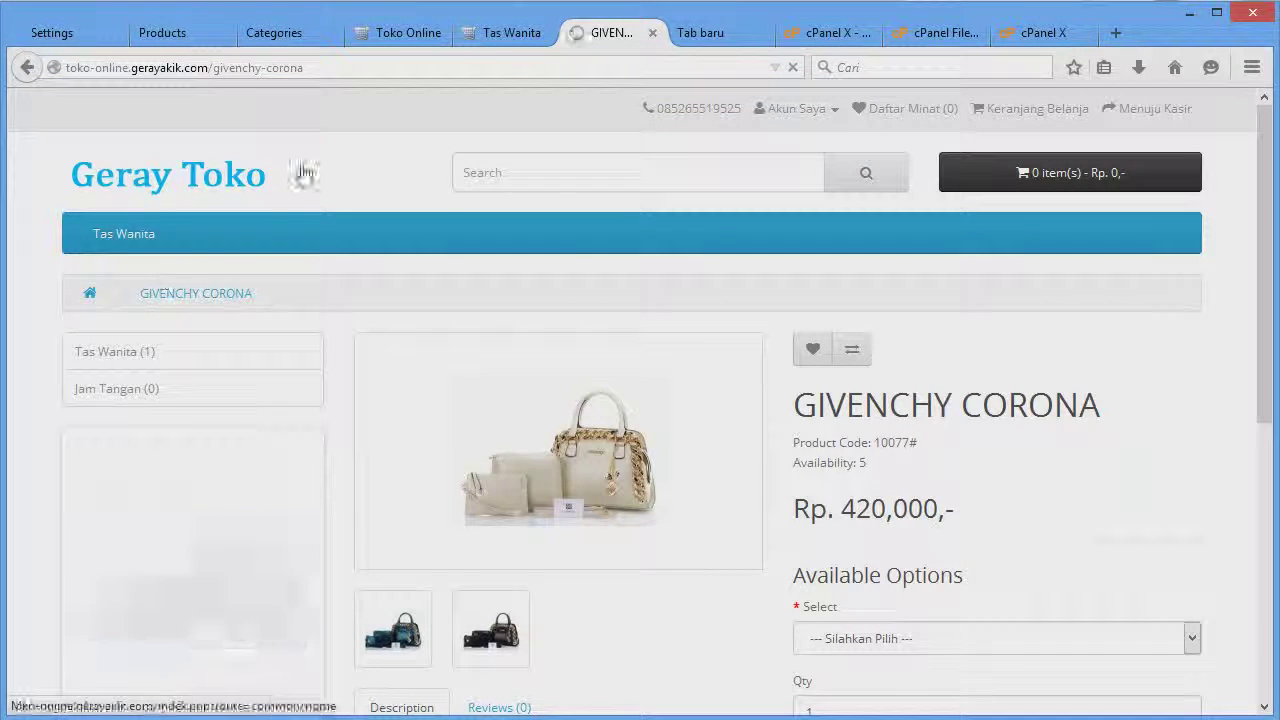
pyautogui.click(543, 34)
pyautogui.click(543, 33)
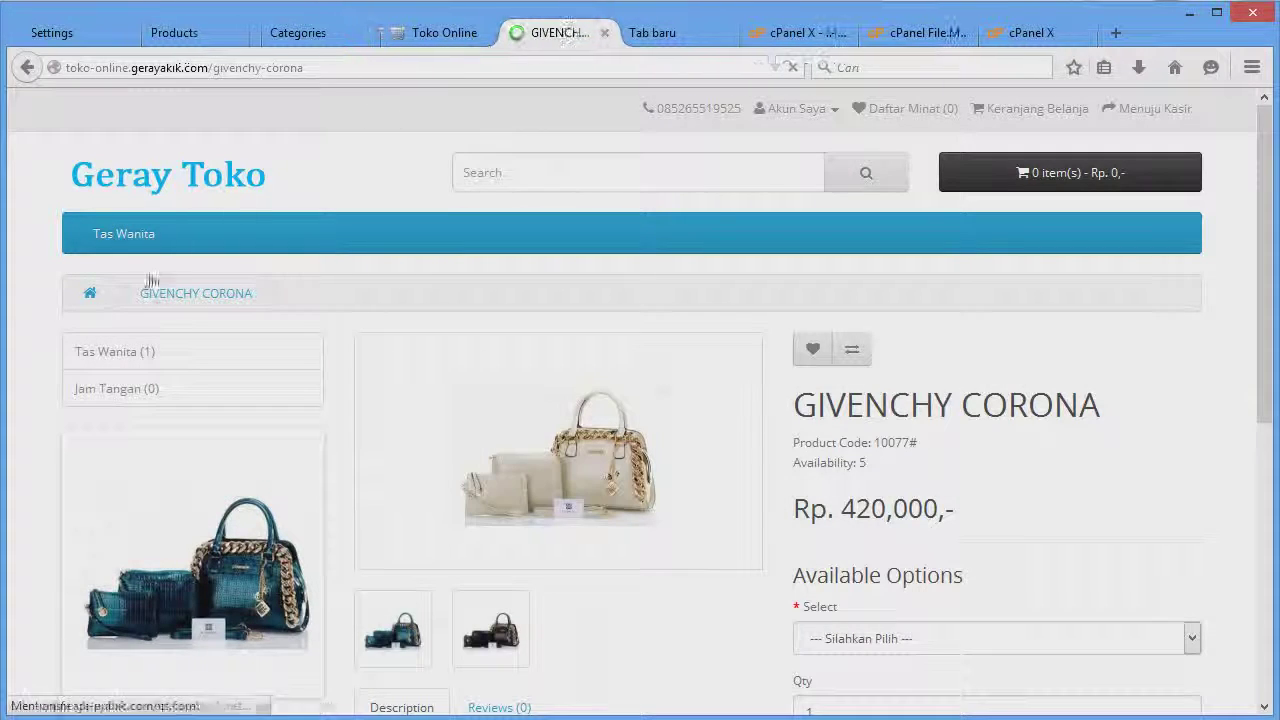
pyautogui.click(142, 351)
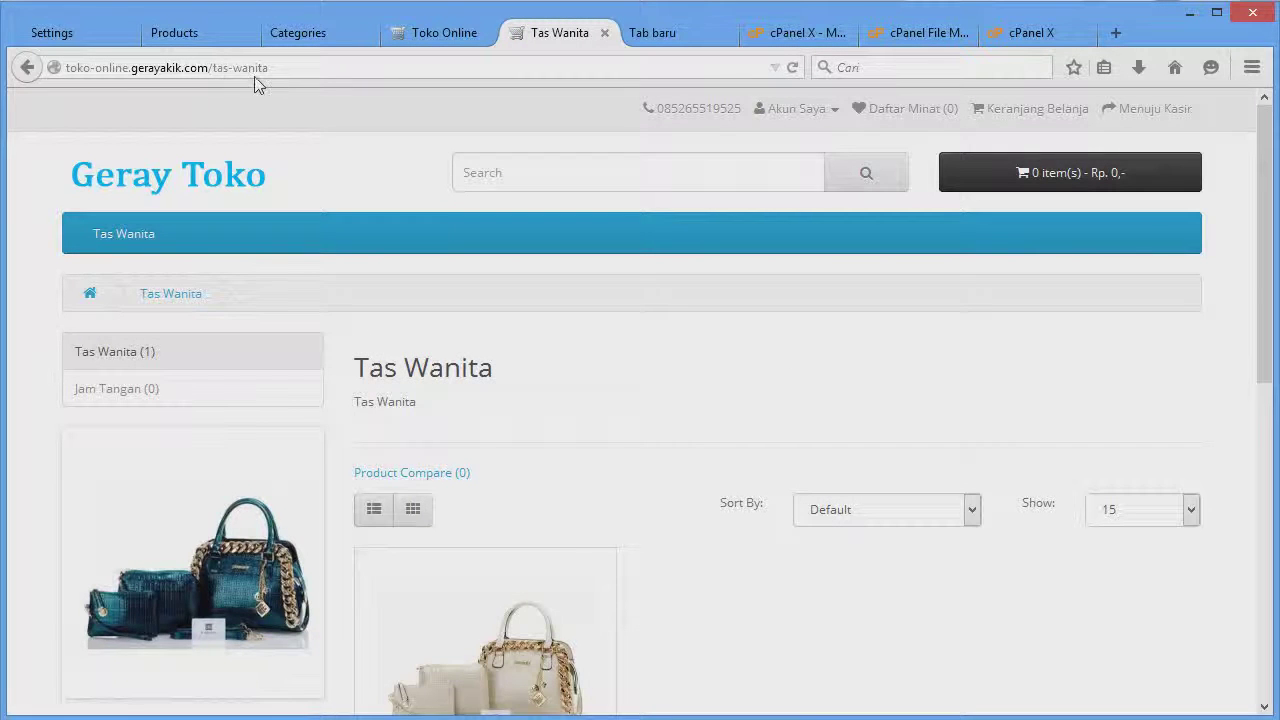
pyautogui.moveTo(301, 68); pyautogui.dragTo(212, 68)
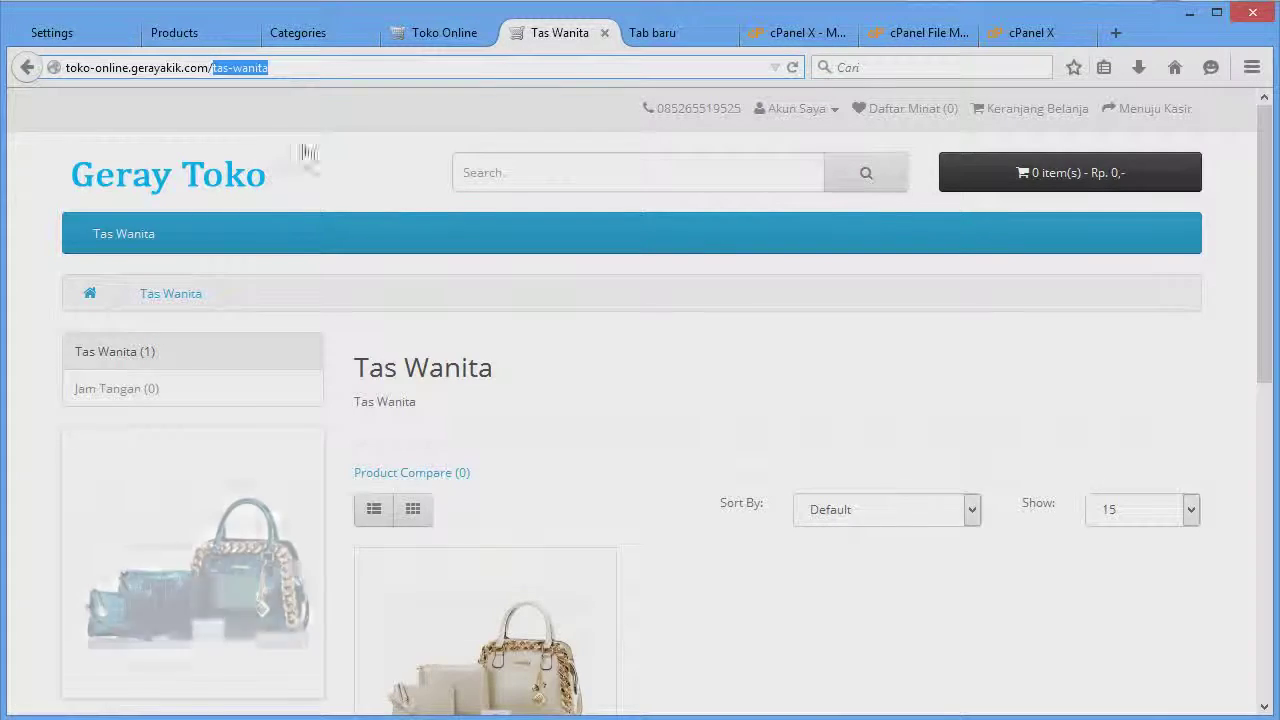
# - Switch to the cPanel editor and save .htaccess with the rewrite base line as RewriteBase /
pyautogui.click(1017, 34)
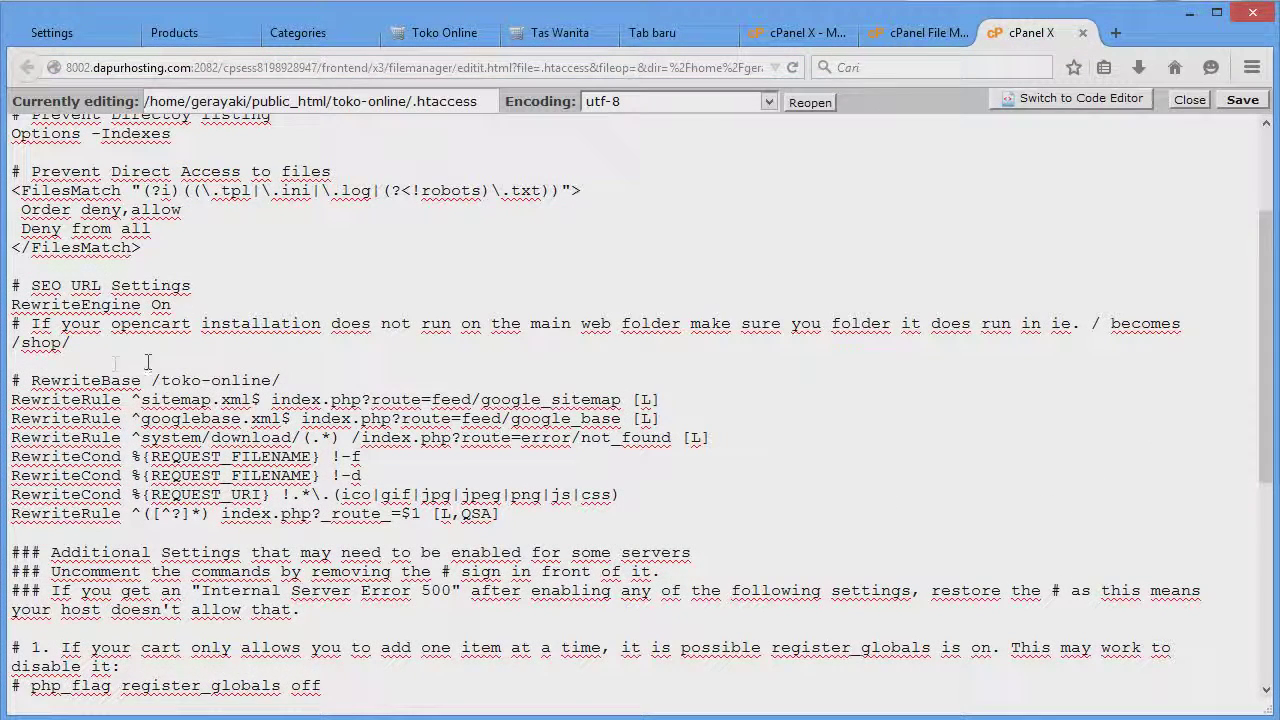
pyautogui.moveTo(160, 376); pyautogui.dragTo(318, 376)
pyautogui.press('BackSpace')
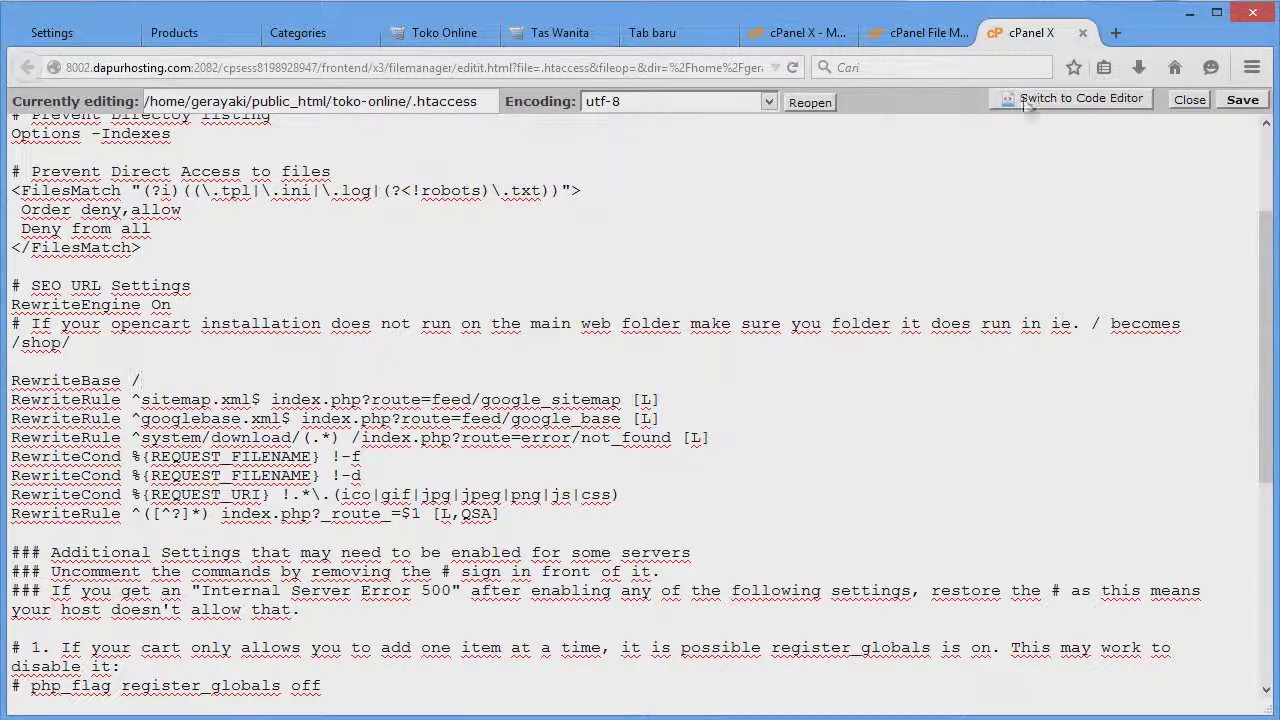
pyautogui.click(1230, 102)
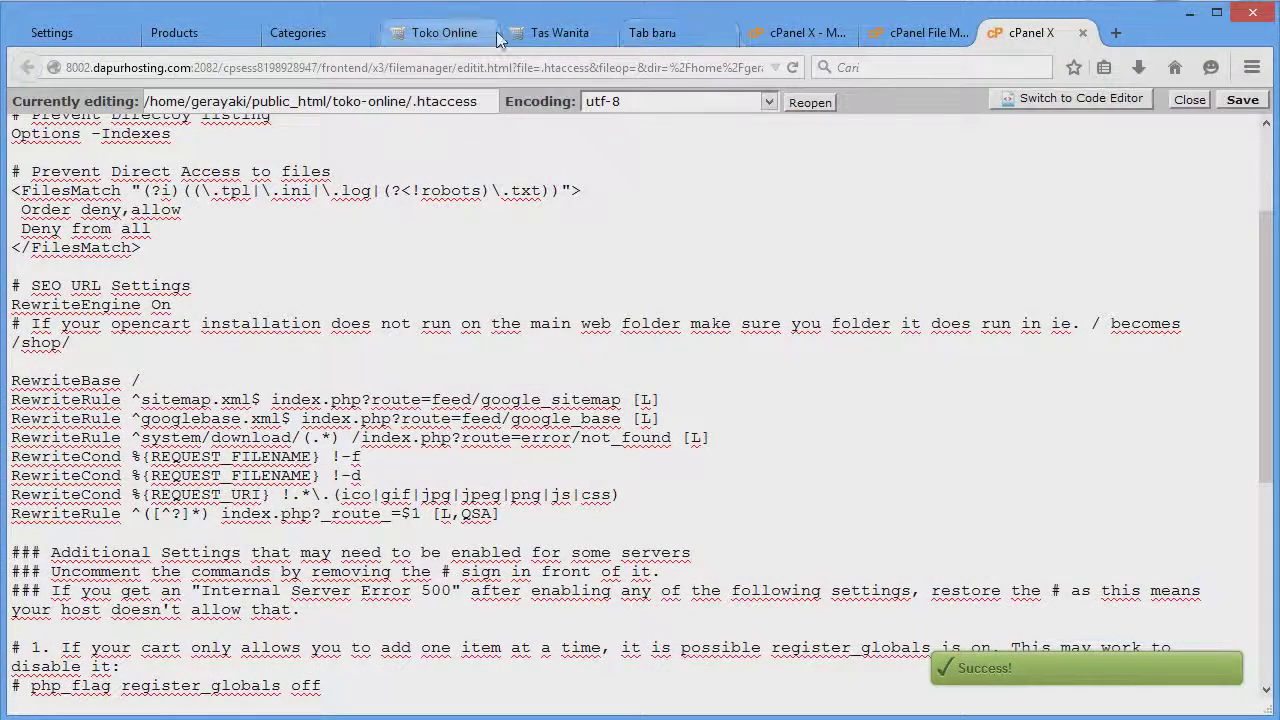
# - Switch back to the storefront, reload the Tas Wanita category page and open its GIVENCHY CORONA product
pyautogui.click(545, 33)
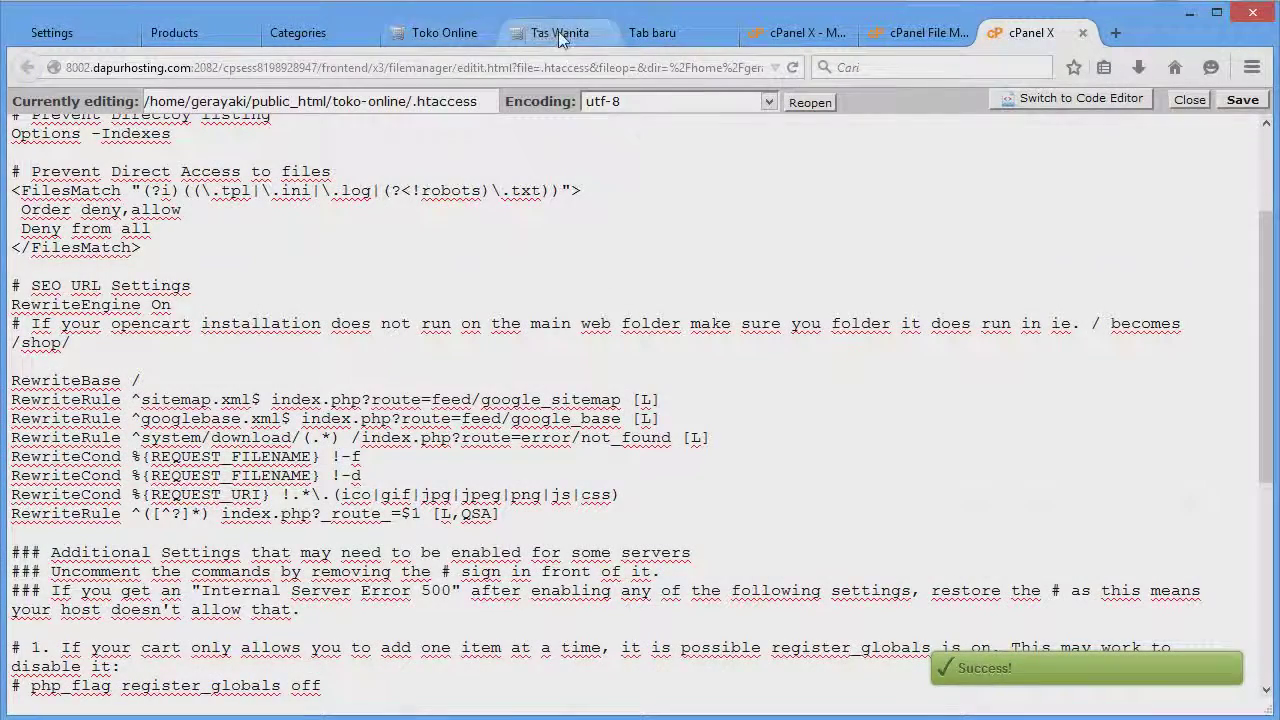
pyautogui.rightClick(336, 133)
pyautogui.click(474, 143)
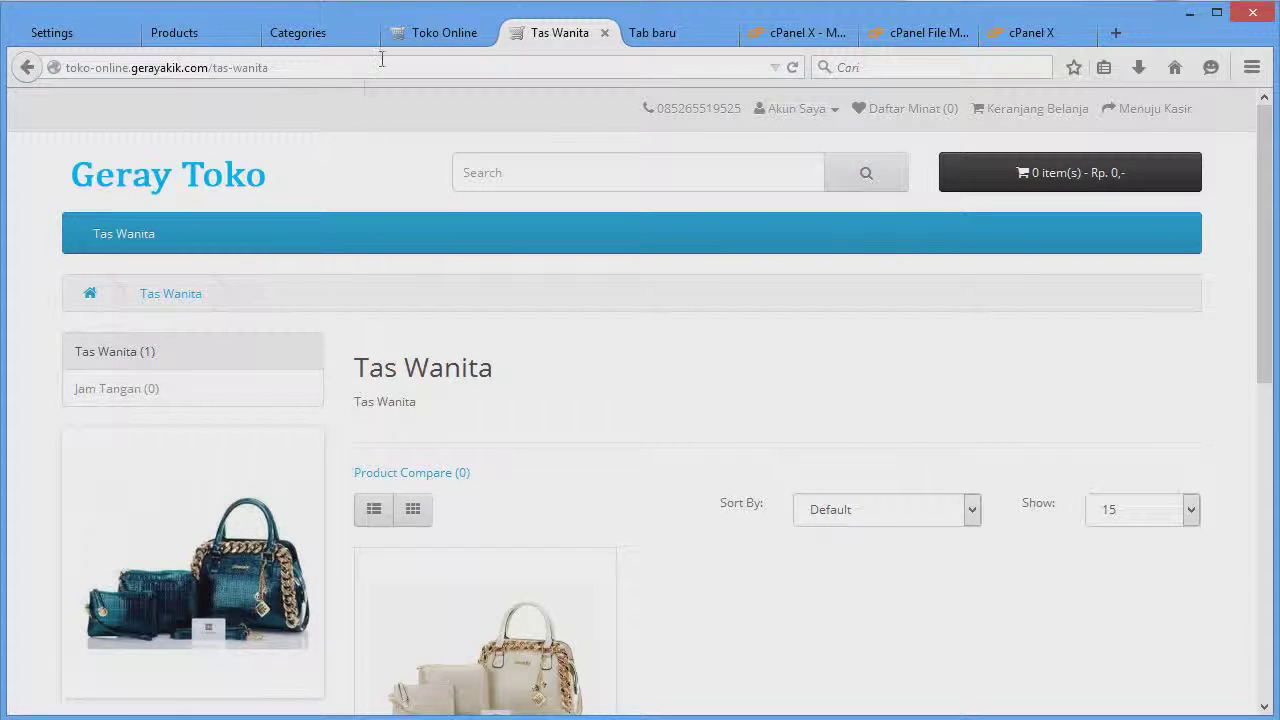
pyautogui.click(486, 620)
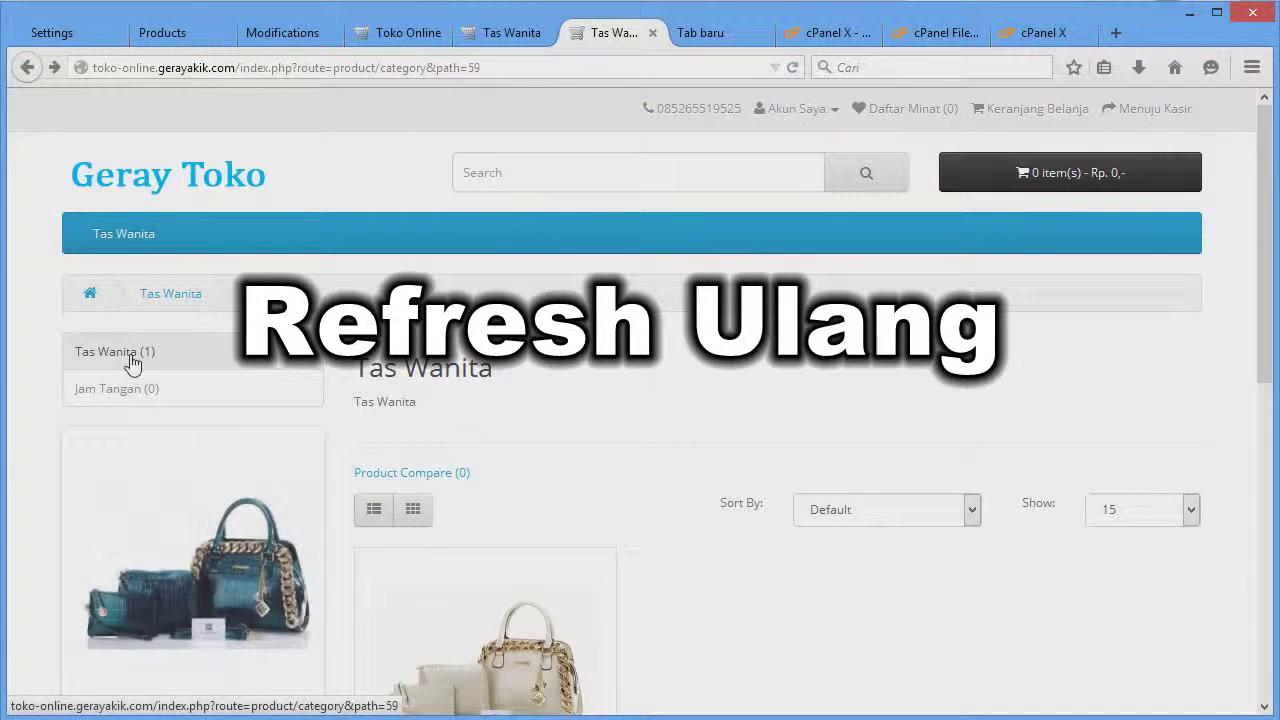
# - Open GIVENCHY CORONA from the Tas Wanita category and examine the page and the SEO keyword part of its web address
pyautogui.click(507, 637)
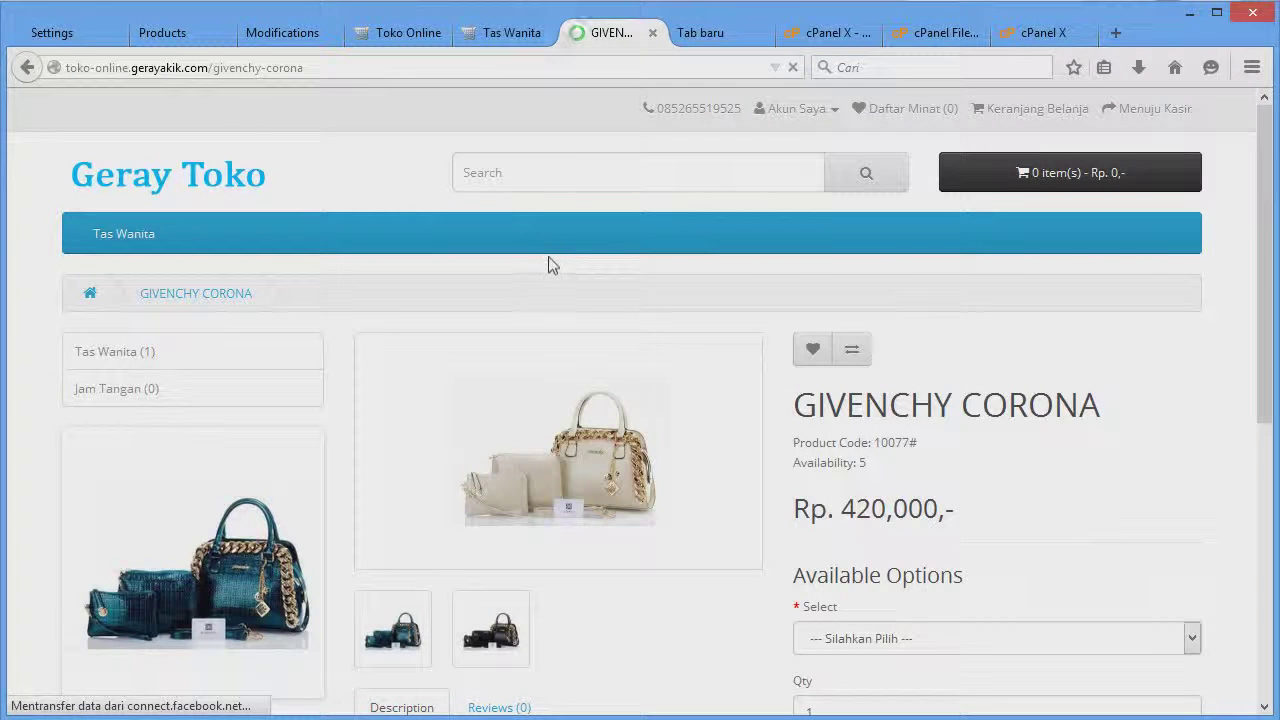
pyautogui.click(330, 63)
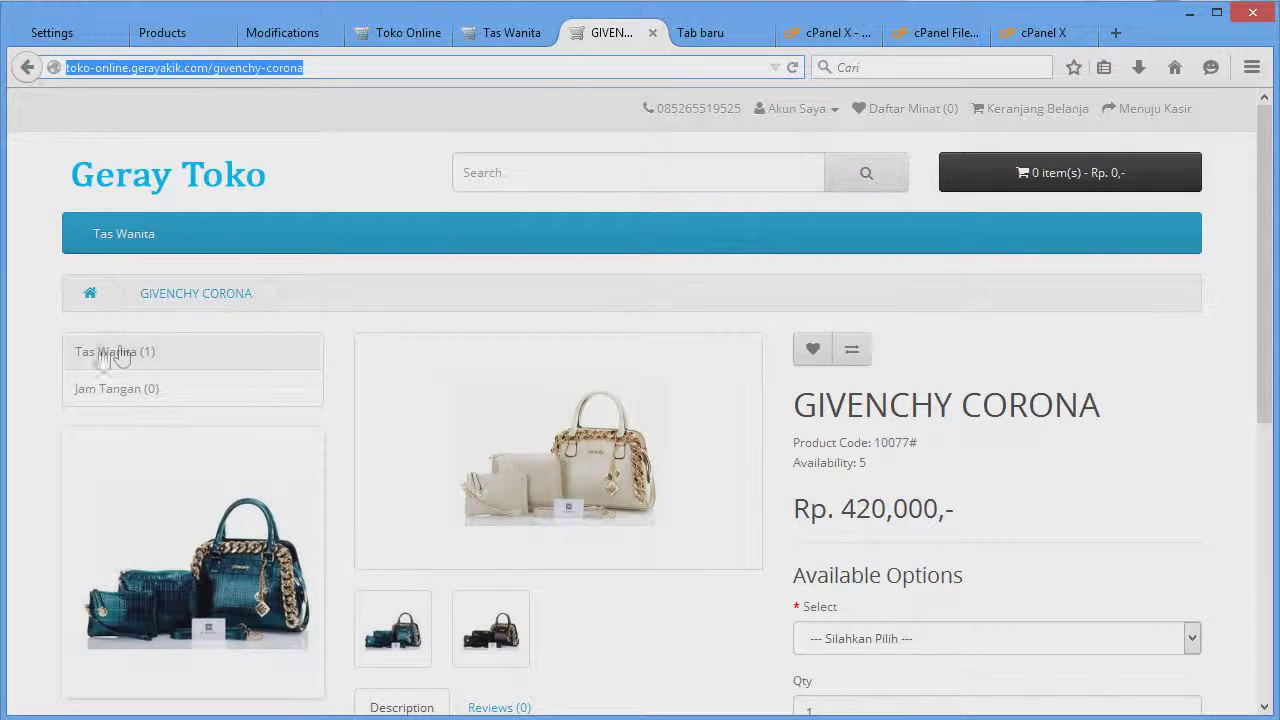
pyautogui.scroll(-4, 70, 325)
pyautogui.scroll(4, 70, 330)
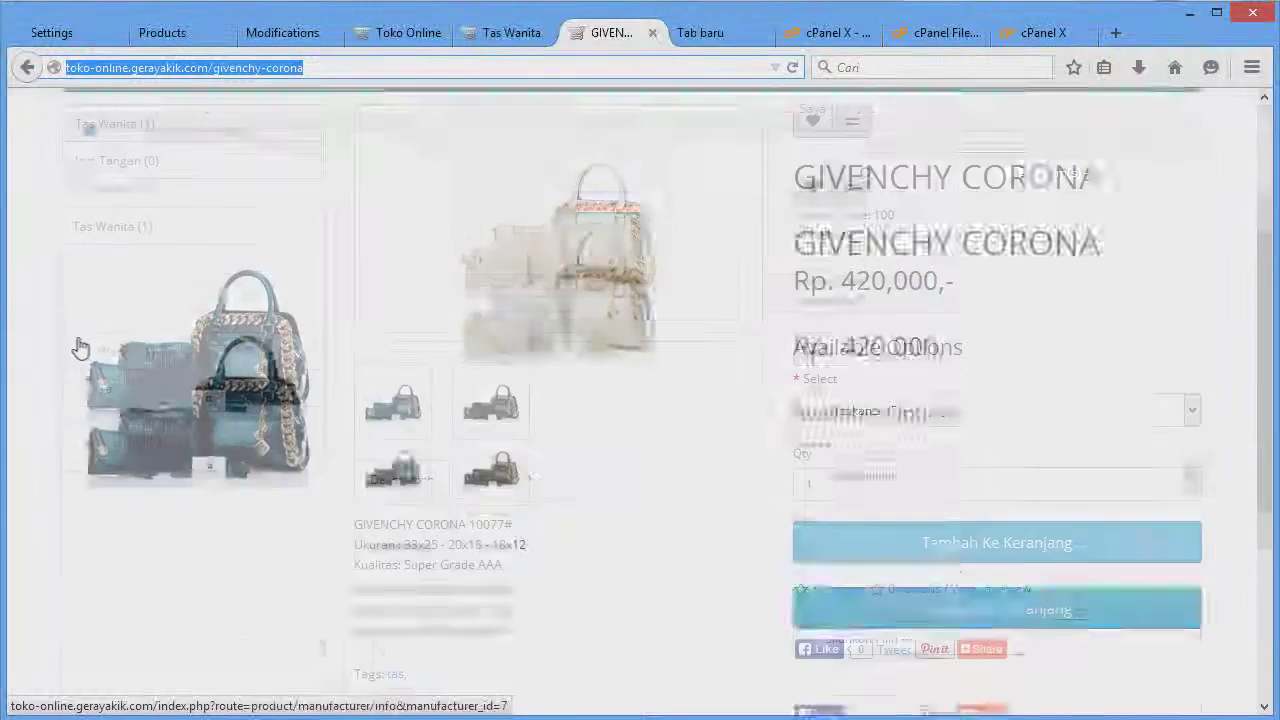
pyautogui.click(214, 67)
pyautogui.moveTo(214, 67); pyautogui.dragTo(312, 70)
pyautogui.click(325, 68)
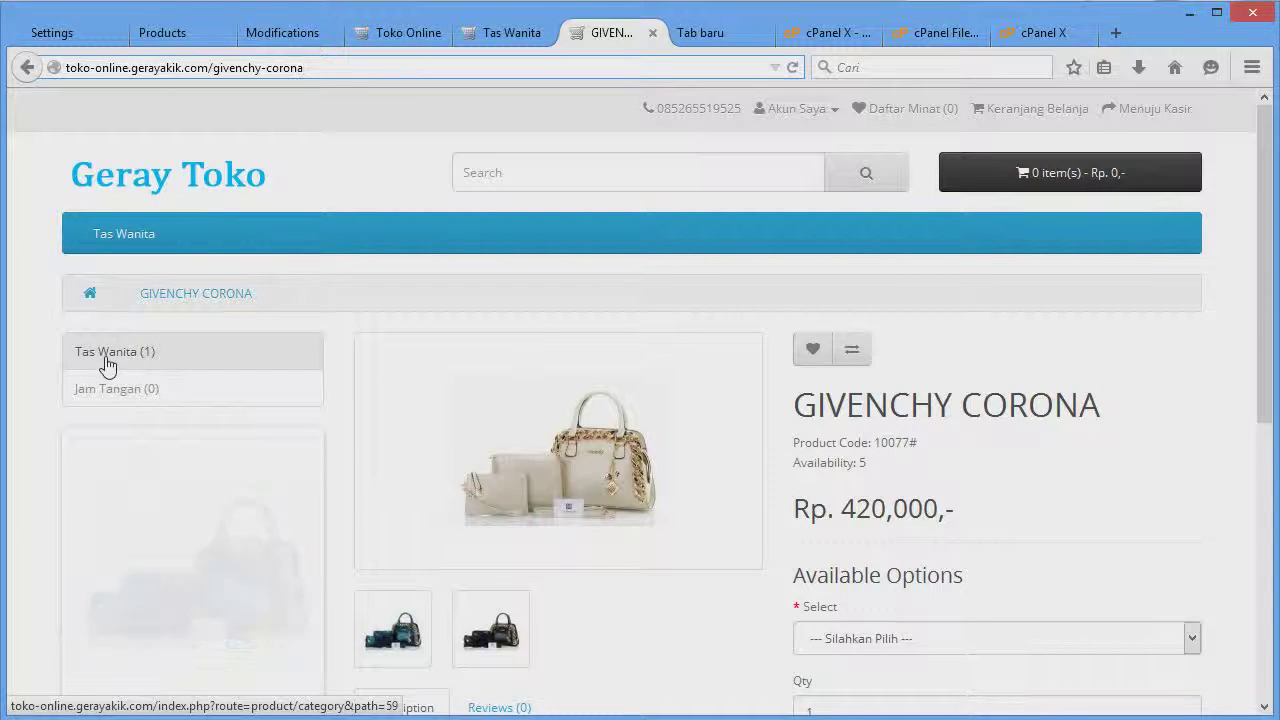
# - In the OpenCart admin, edit the Tas Wanita category, enter tas-wanita as its SEO keyword and save it
pyautogui.click(280, 32)
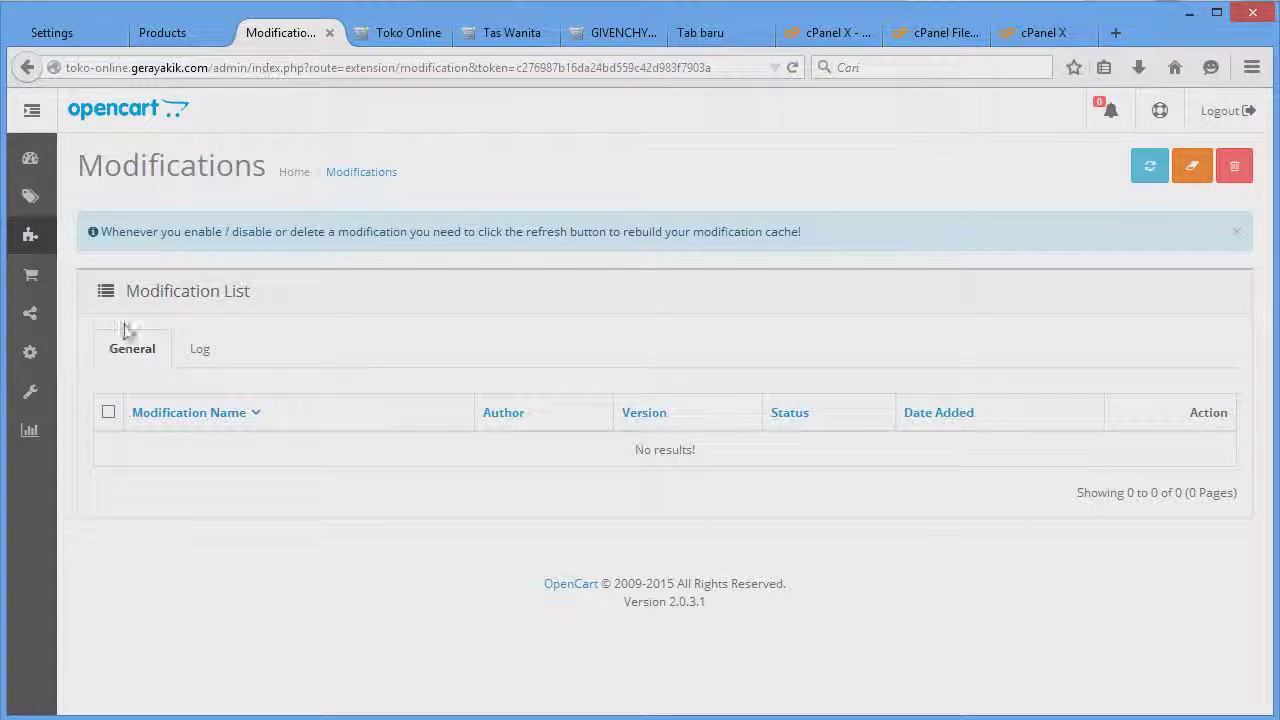
pyautogui.moveTo(29, 205)
pyautogui.click(145, 205)
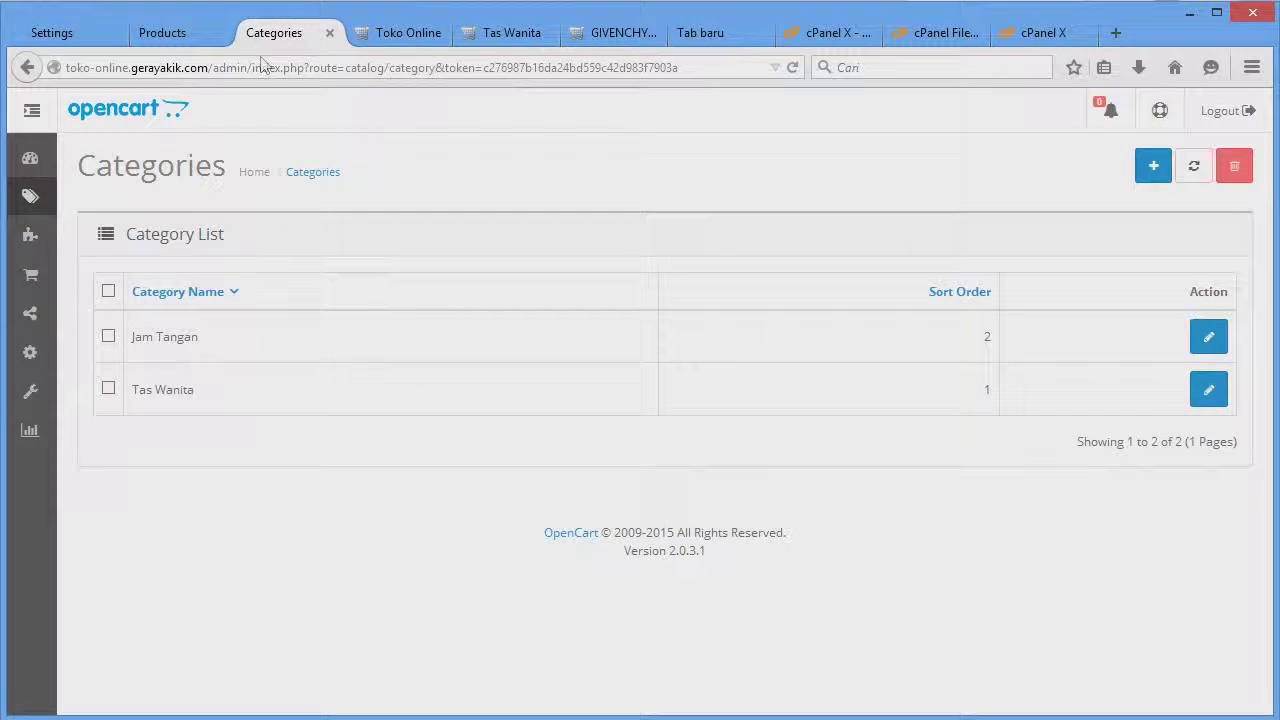
pyautogui.click(1208, 390)
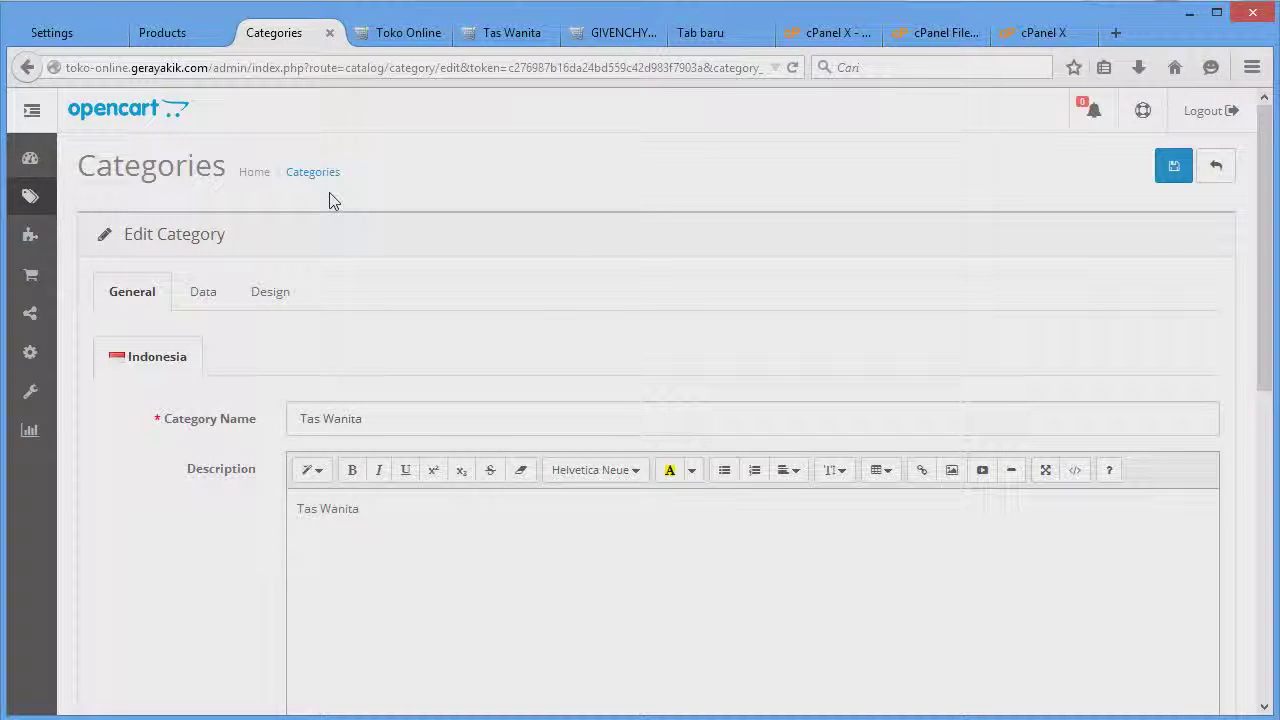
pyautogui.click(203, 291)
pyautogui.scroll(-4, 331, 563)
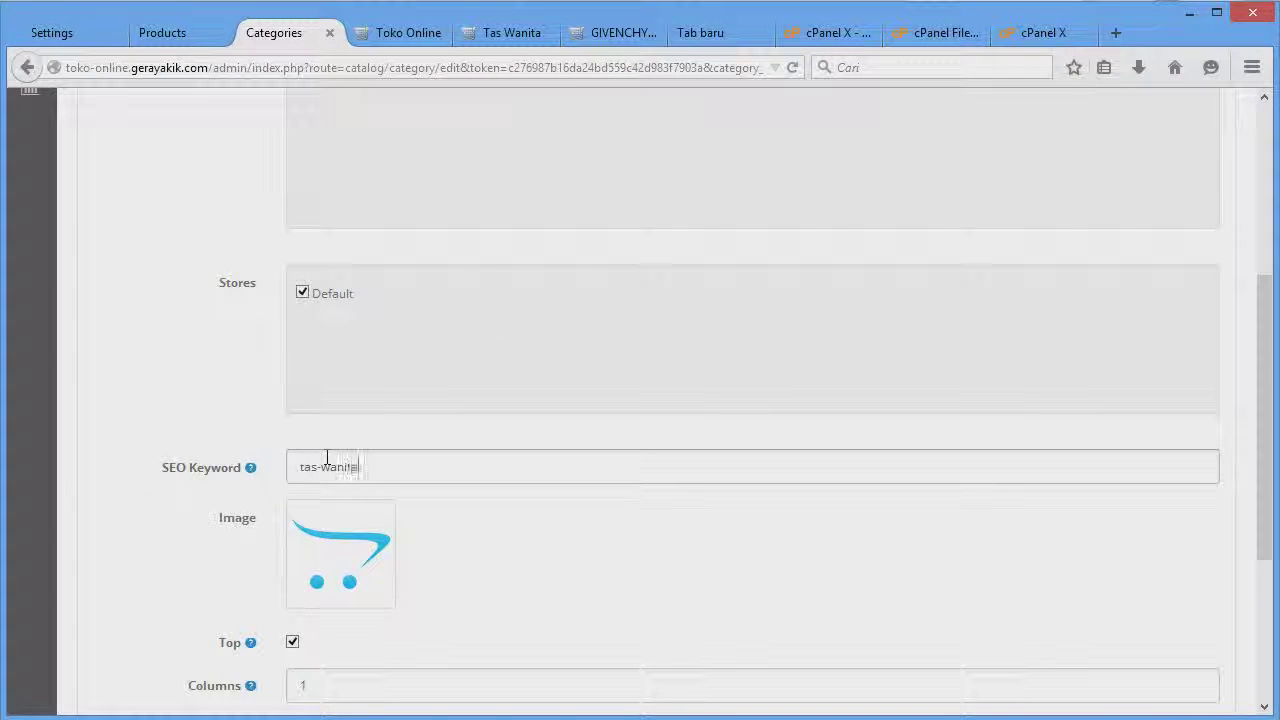
pyautogui.scroll(4, 710, 410)
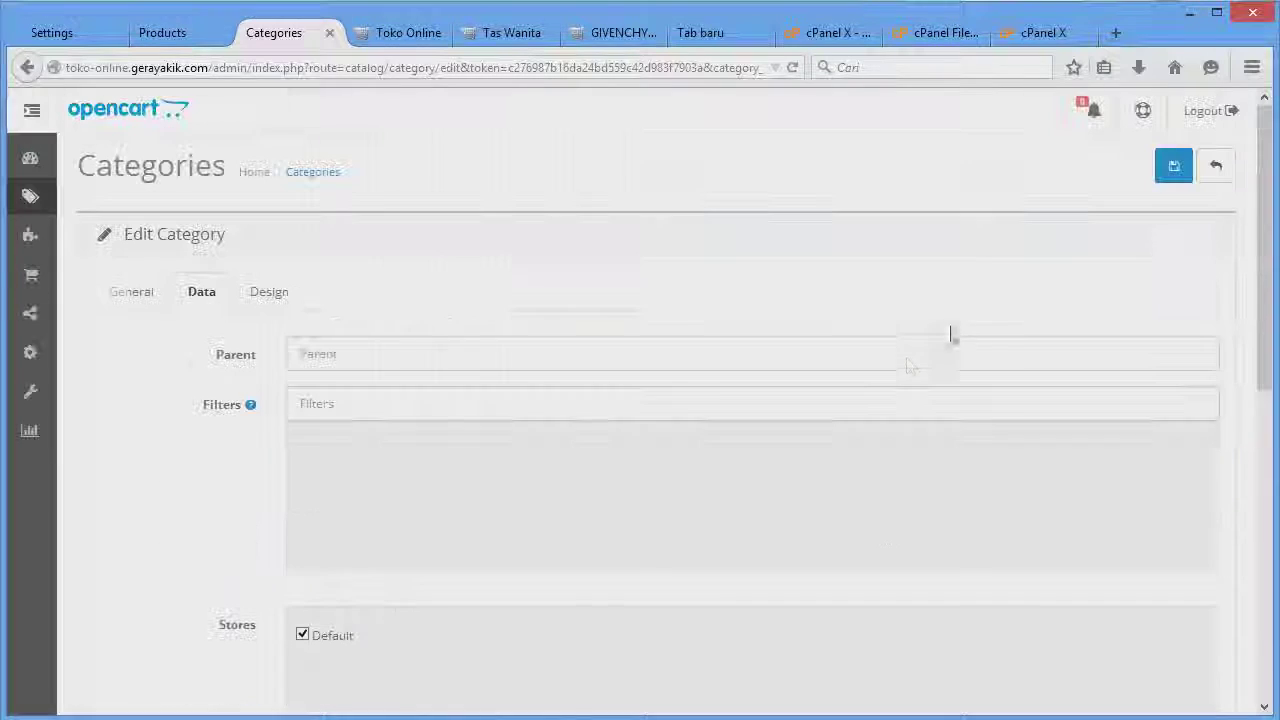
pyautogui.click(1180, 174)
# - In the storefront, reload the GIVENCHY CORONA page, close the old category page and test the Tas Wanita category link
pyautogui.click(490, 40)
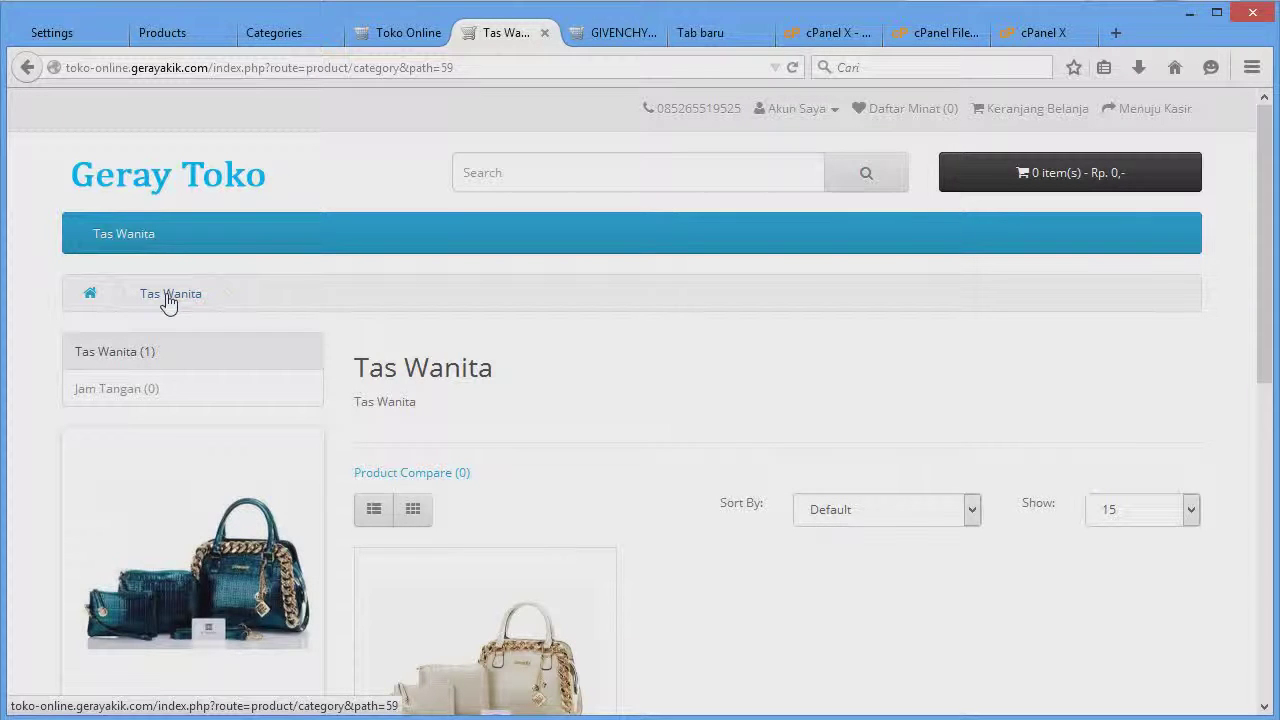
pyautogui.hotkey('ctrl', 'Tab')
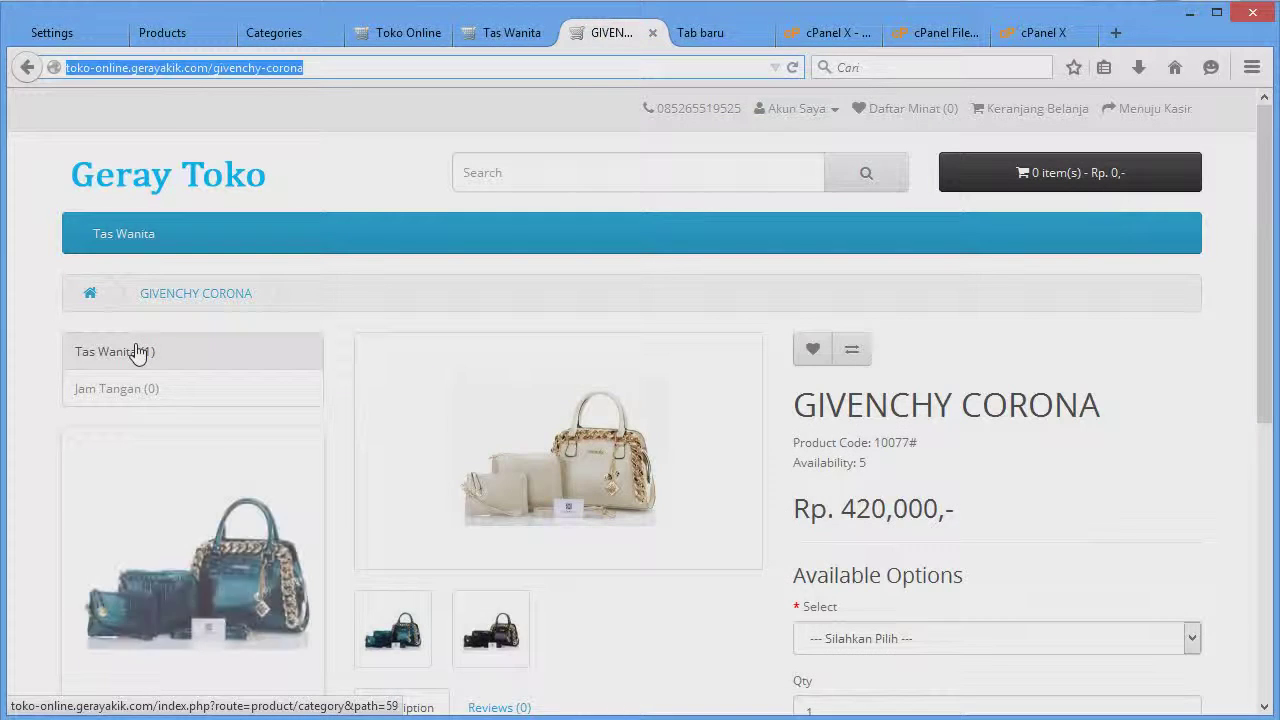
pyautogui.rightClick(21, 249)
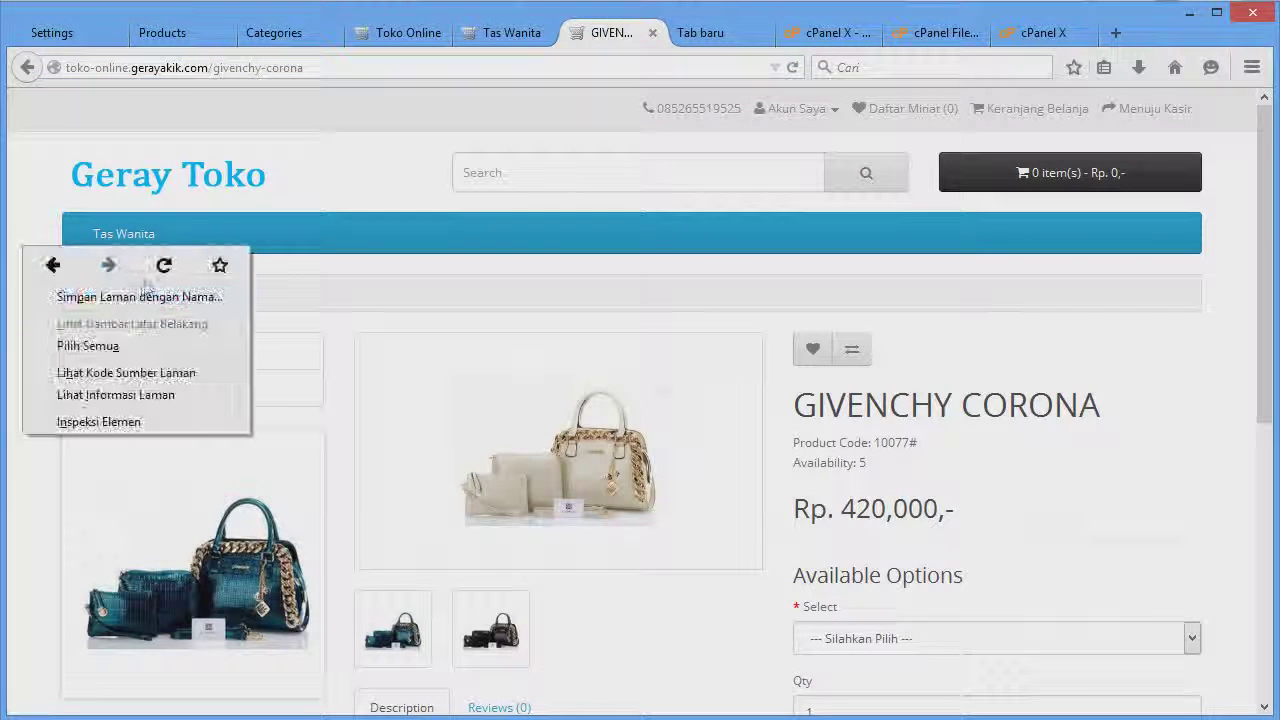
pyautogui.press('Escape')
pyautogui.click(540, 37)
pyautogui.click(541, 35)
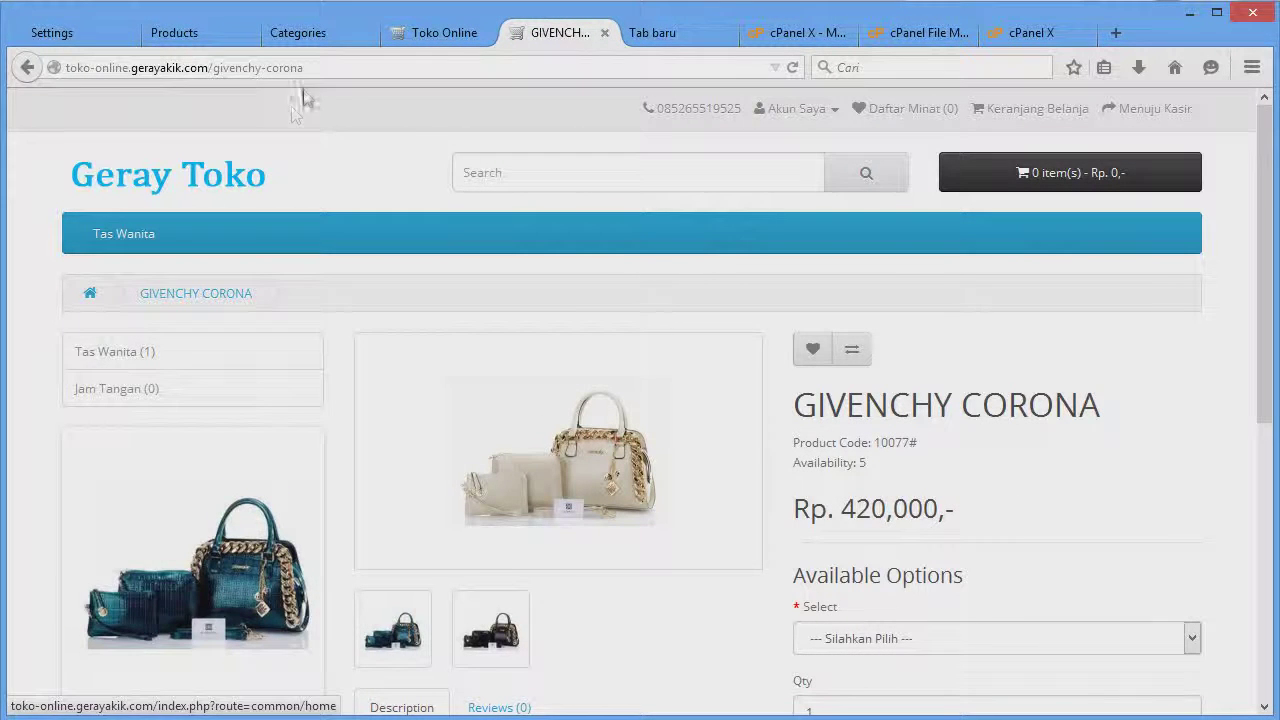
pyautogui.click(140, 358)
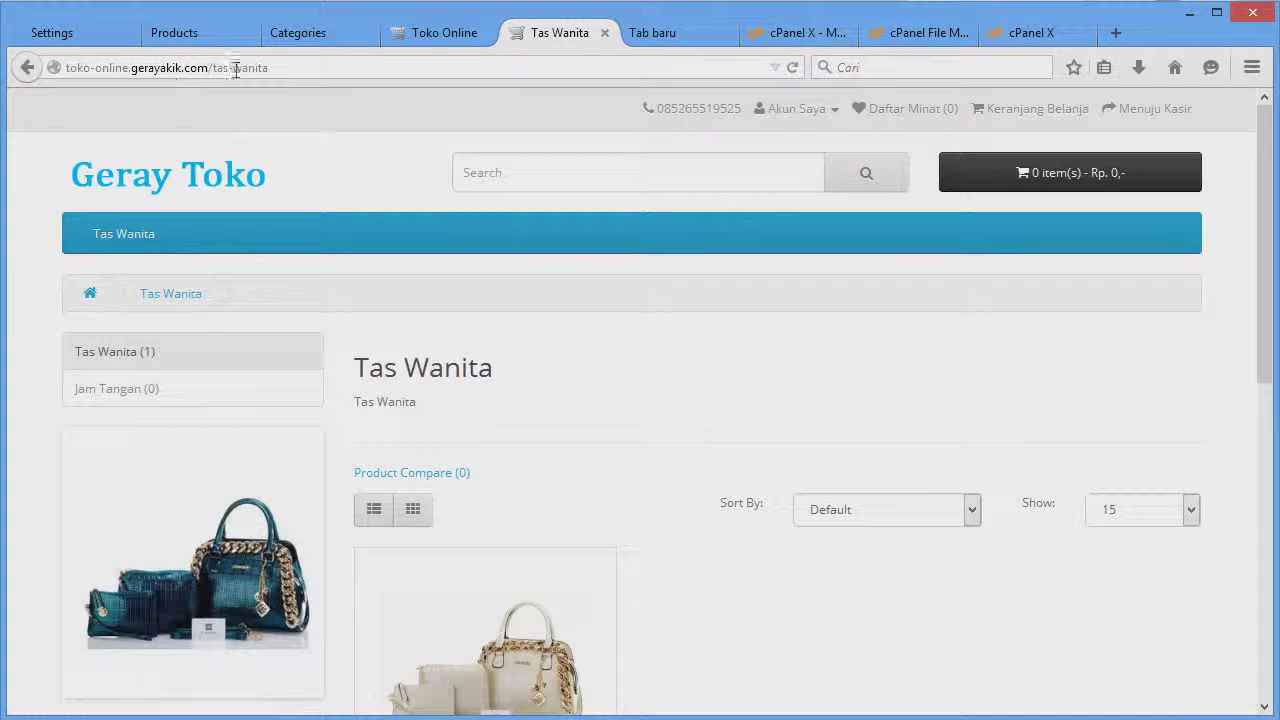
# - Check the category keyword in the web address, and in the cPanel editor uncomment the RewriteBase / line of .htaccess and save it
pyautogui.moveTo(270, 68); pyautogui.dragTo(212, 68)
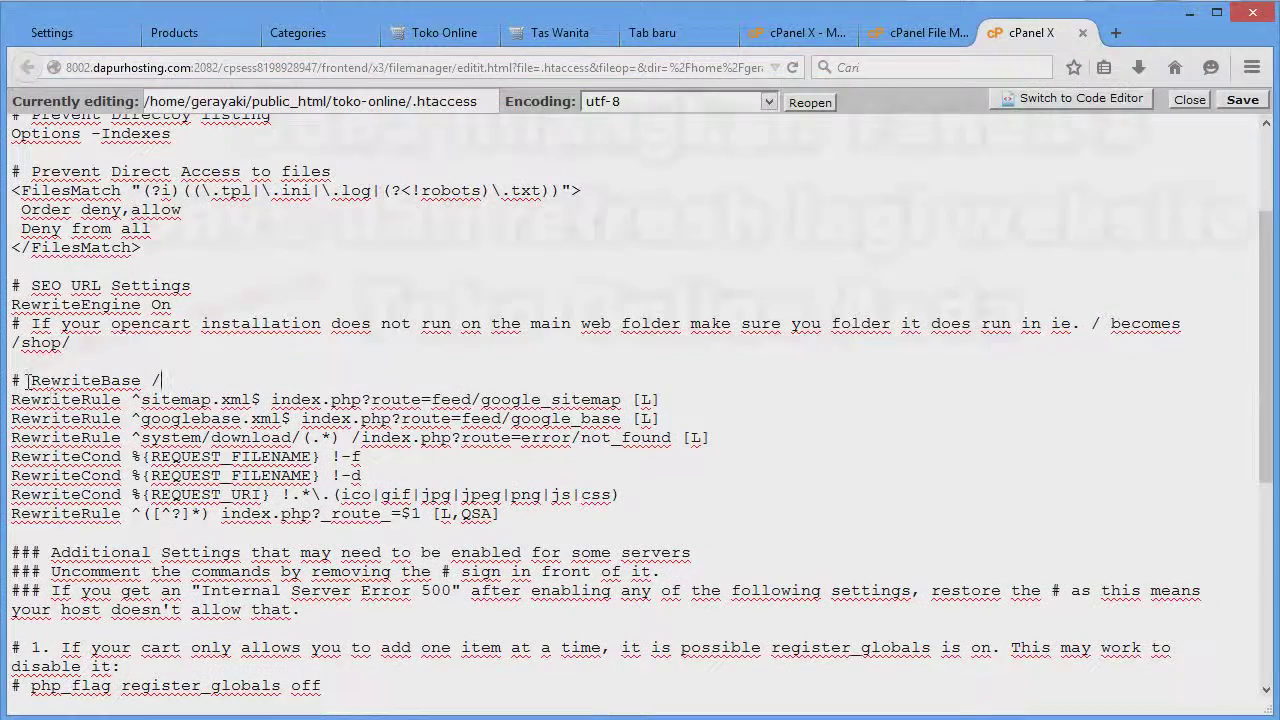
pyautogui.press('Delete')
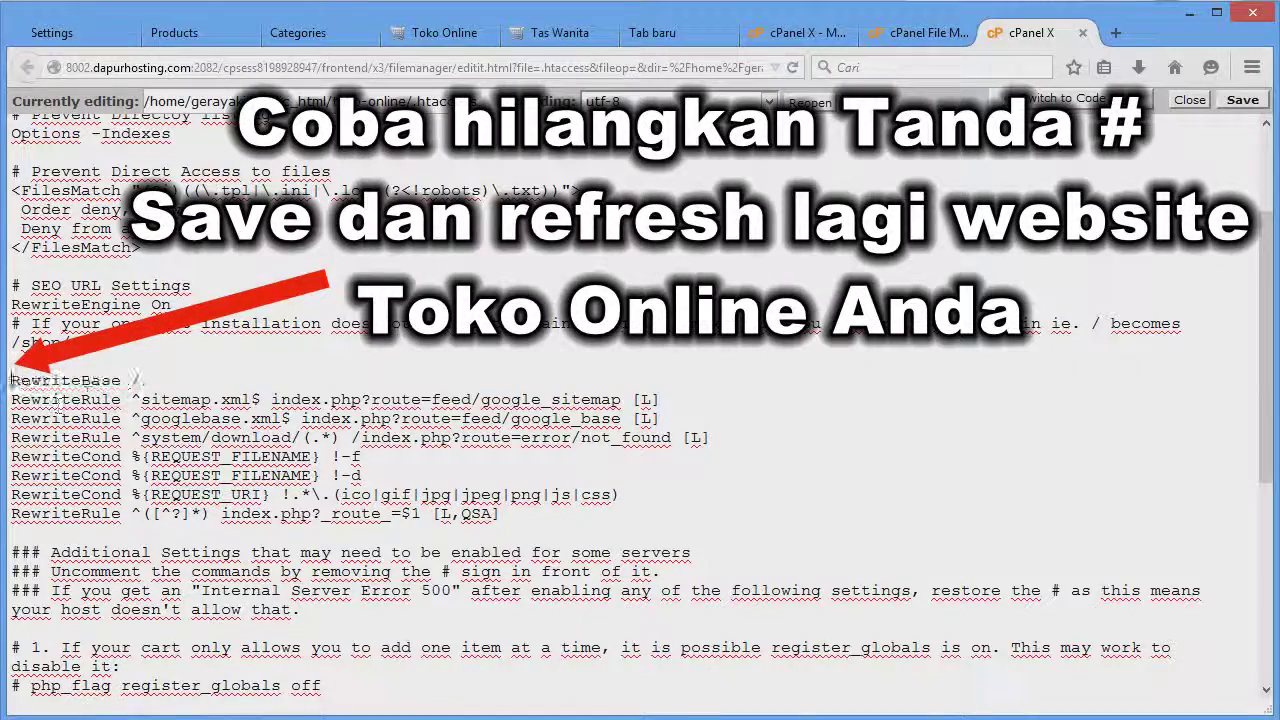
pyautogui.click(1222, 100)
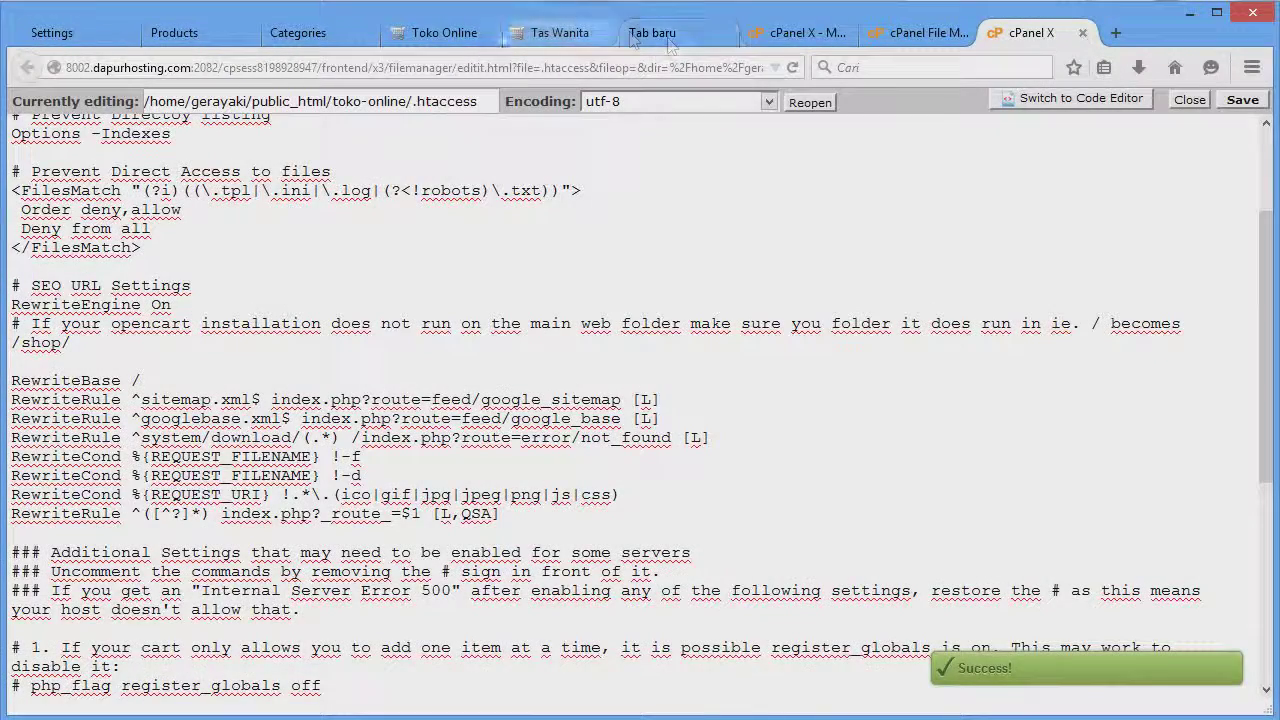
# - In the storefront, reload the Tas Wanita page, open GIVENCHY CORONA and examine the category and product keywords in its web address
pyautogui.click(560, 32)
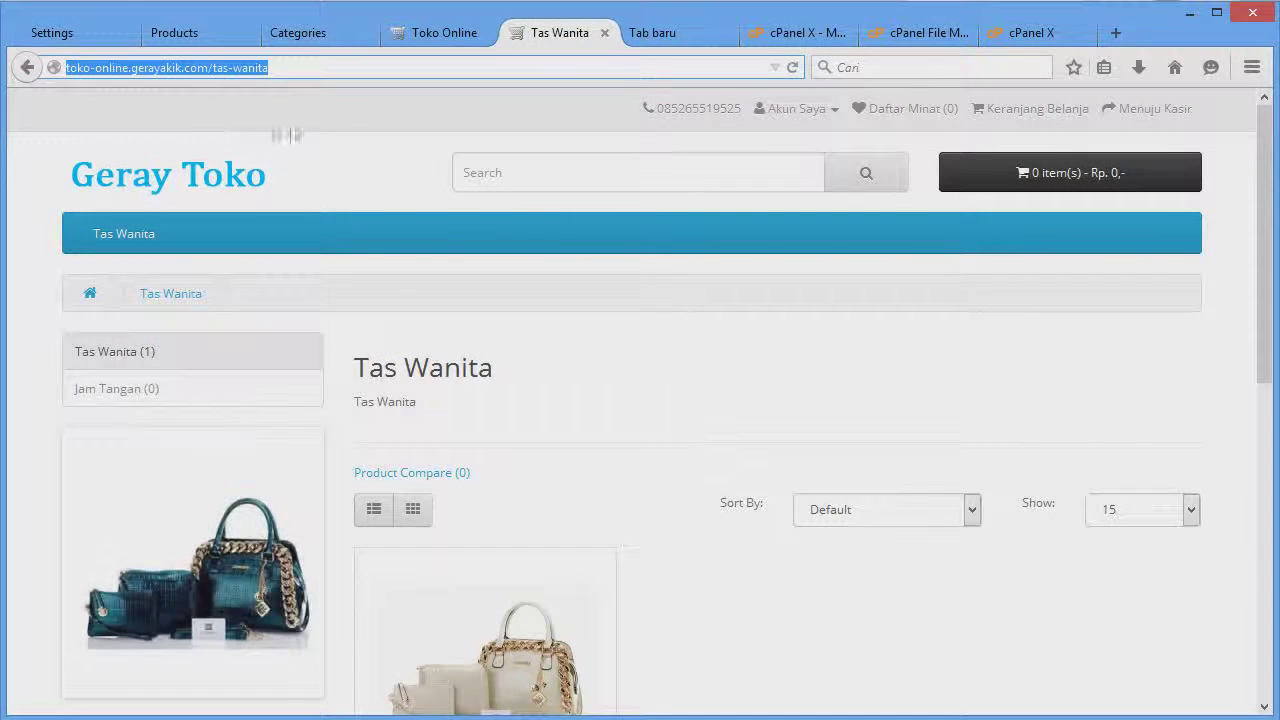
pyautogui.rightClick(336, 126)
pyautogui.click(470, 144)
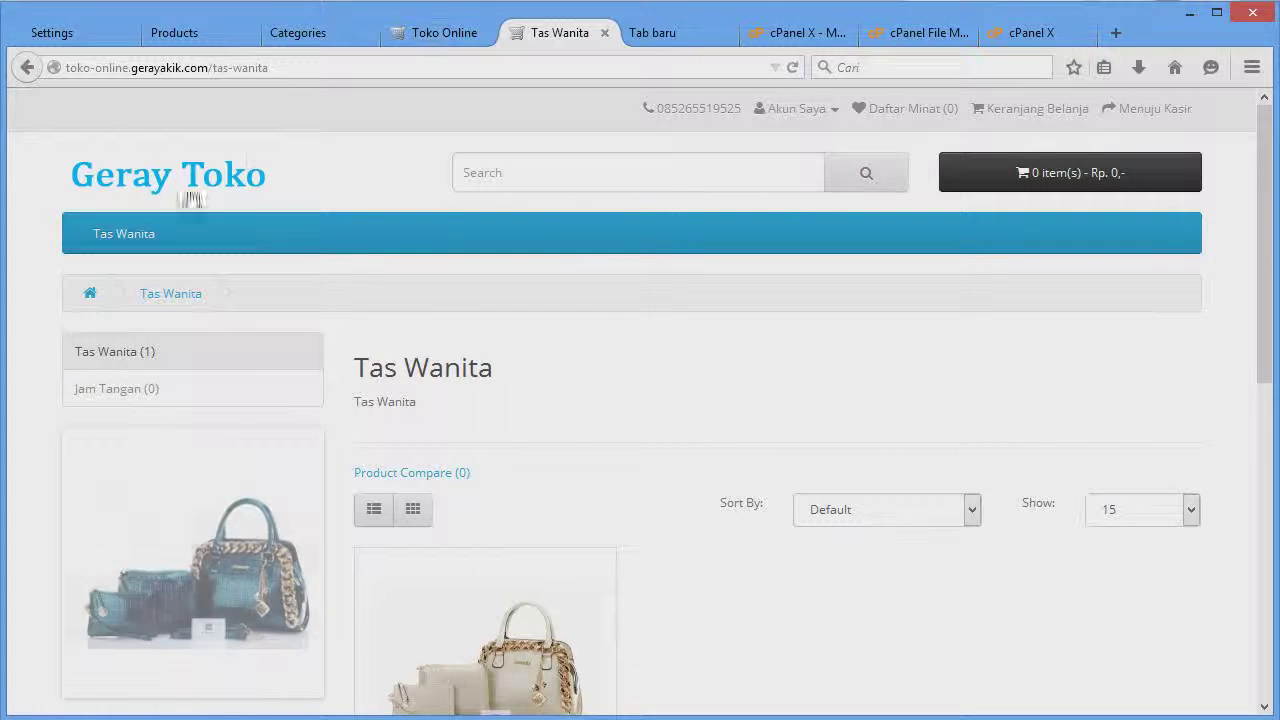
pyautogui.click(485, 615)
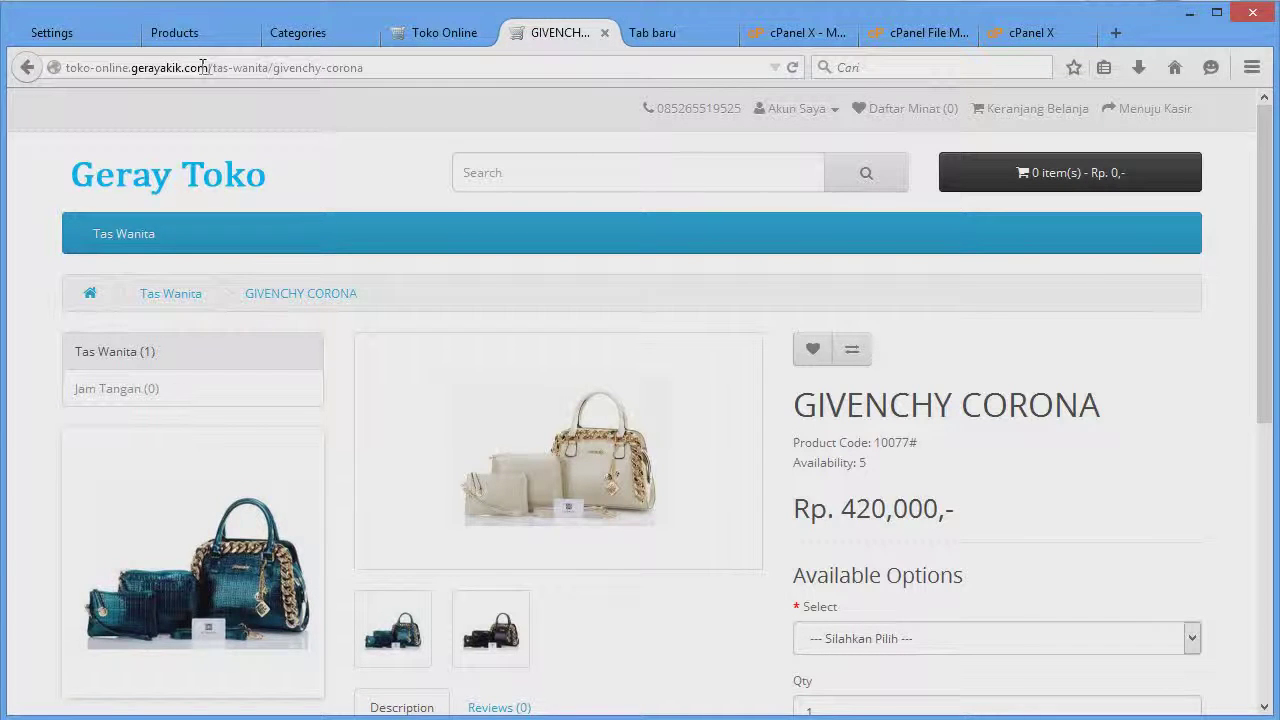
pyautogui.doubleClick(214, 70)
pyautogui.moveTo(268, 70); pyautogui.dragTo(277, 68)
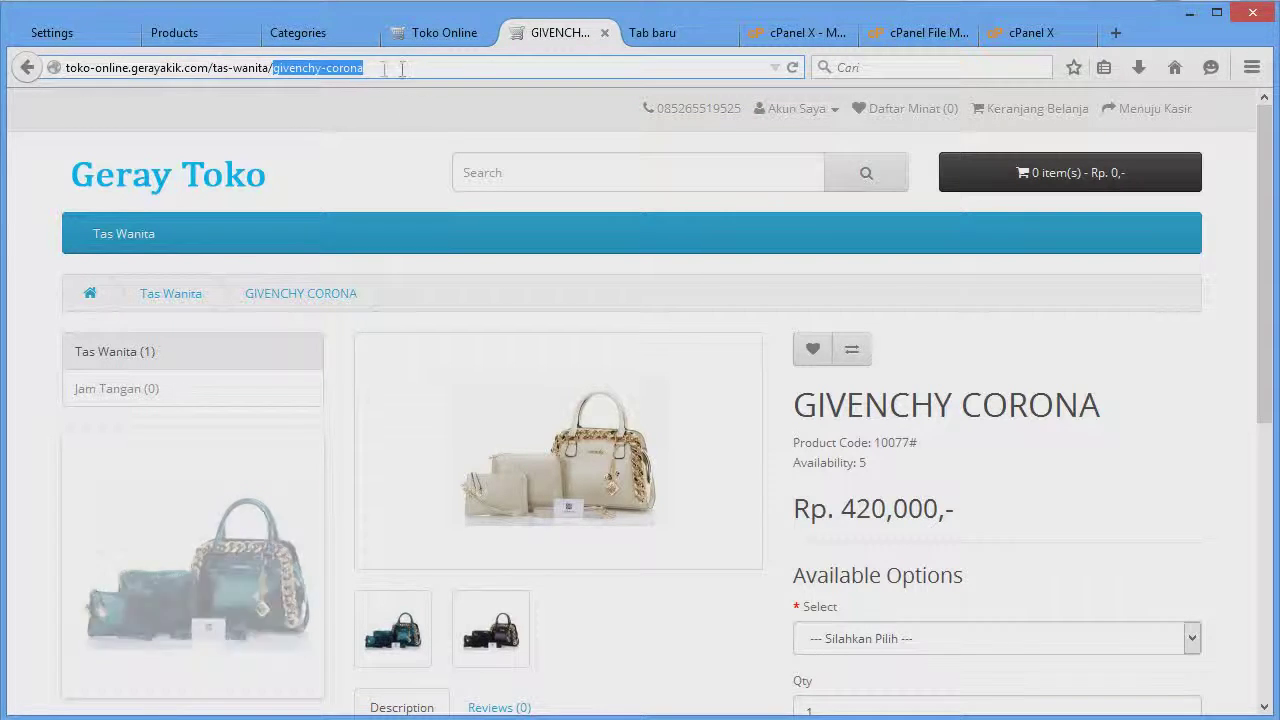
# - Return to the store's home page and test the links to the Tas Wanita category and its GIVENCHY CORONA product
pyautogui.click(174, 190)
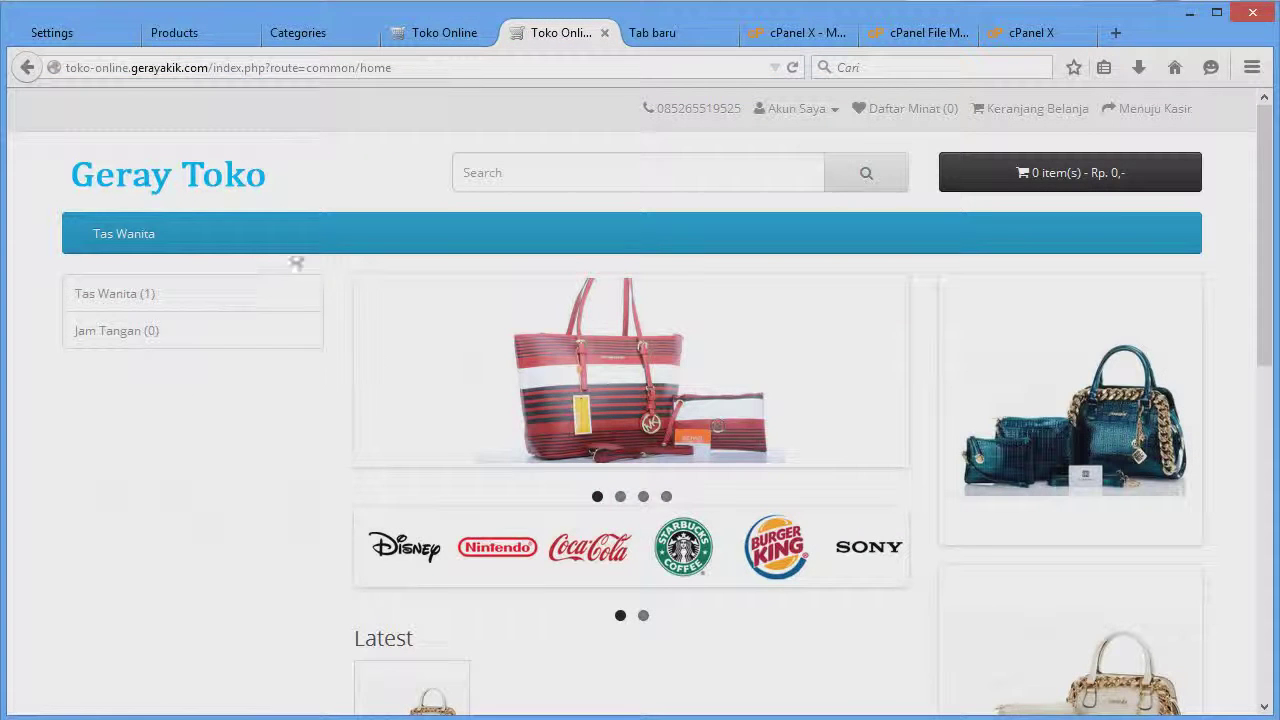
pyautogui.click(148, 298)
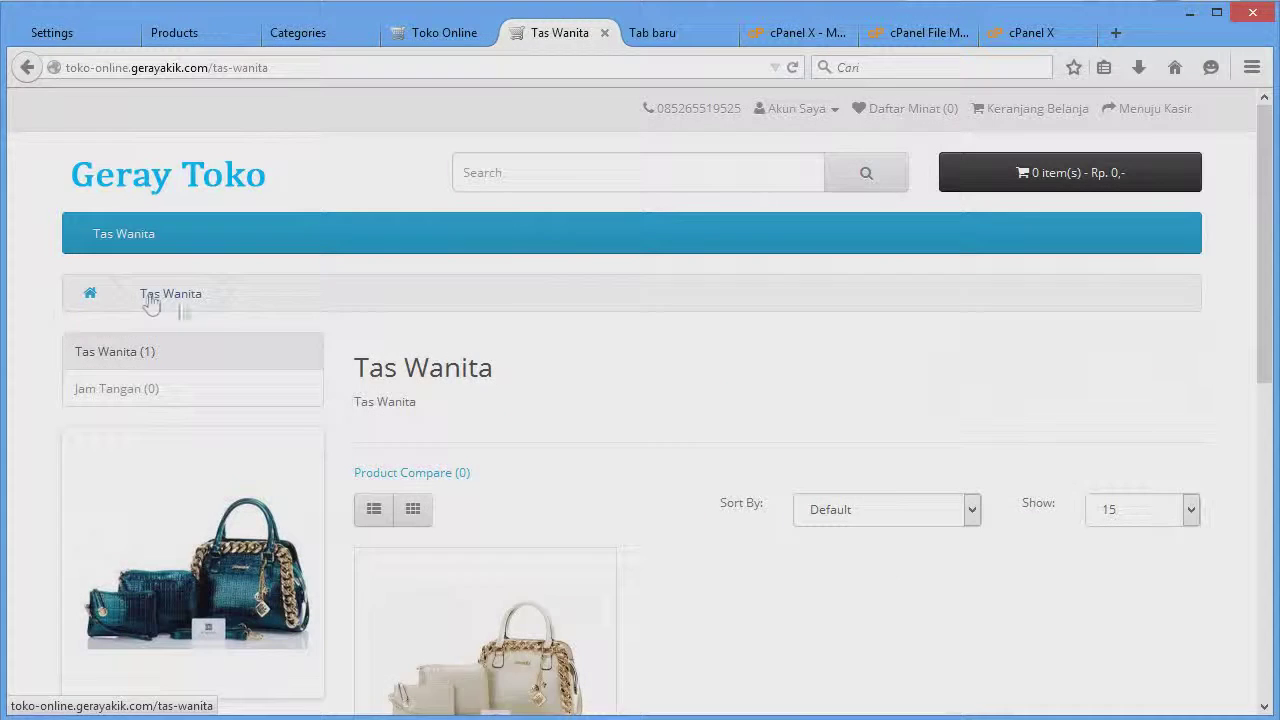
pyautogui.click(486, 560)
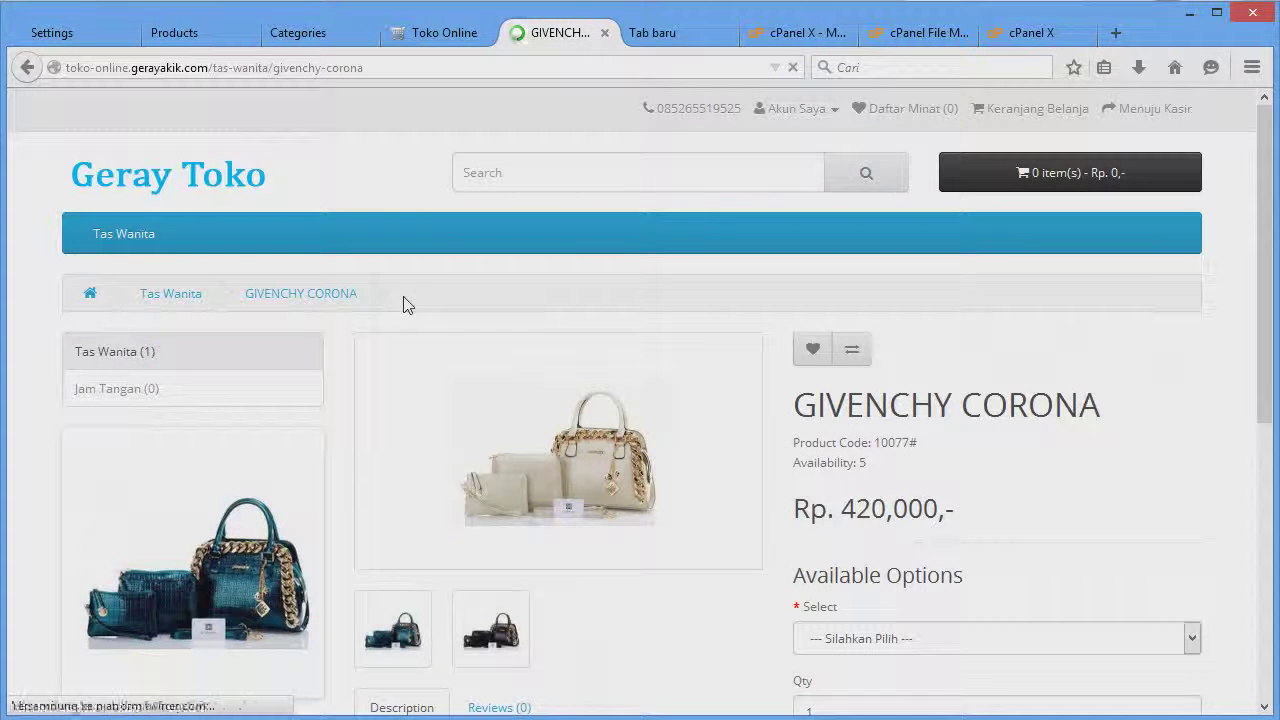